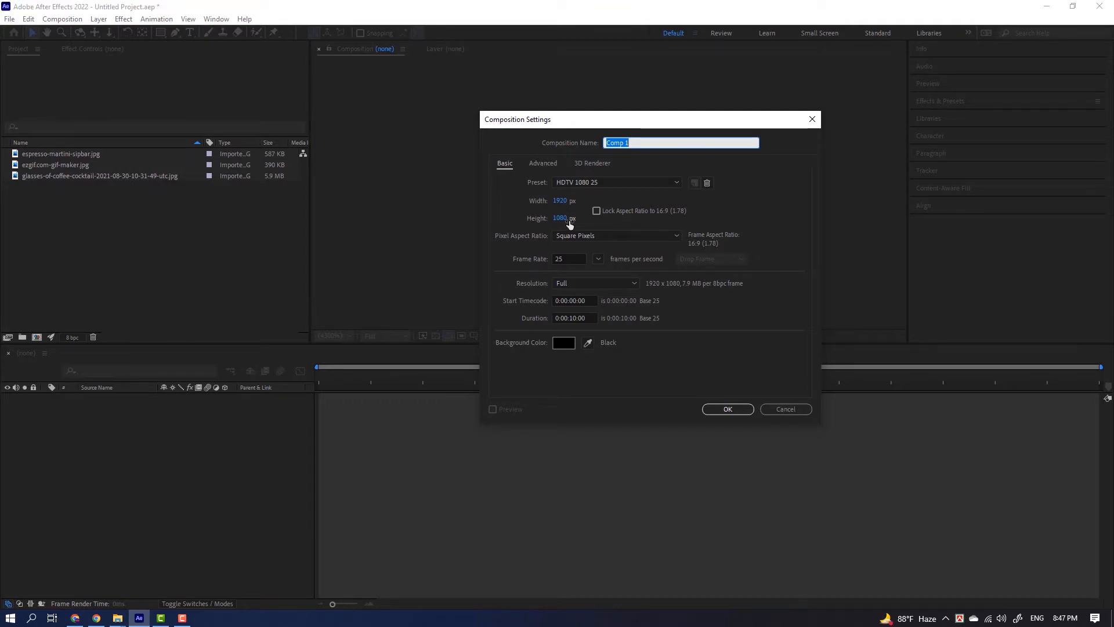
- Create a composition named Story with a width of 1080 px and a height of 1920 px
{"action": "left_click", "coordinate": [569, 223]}
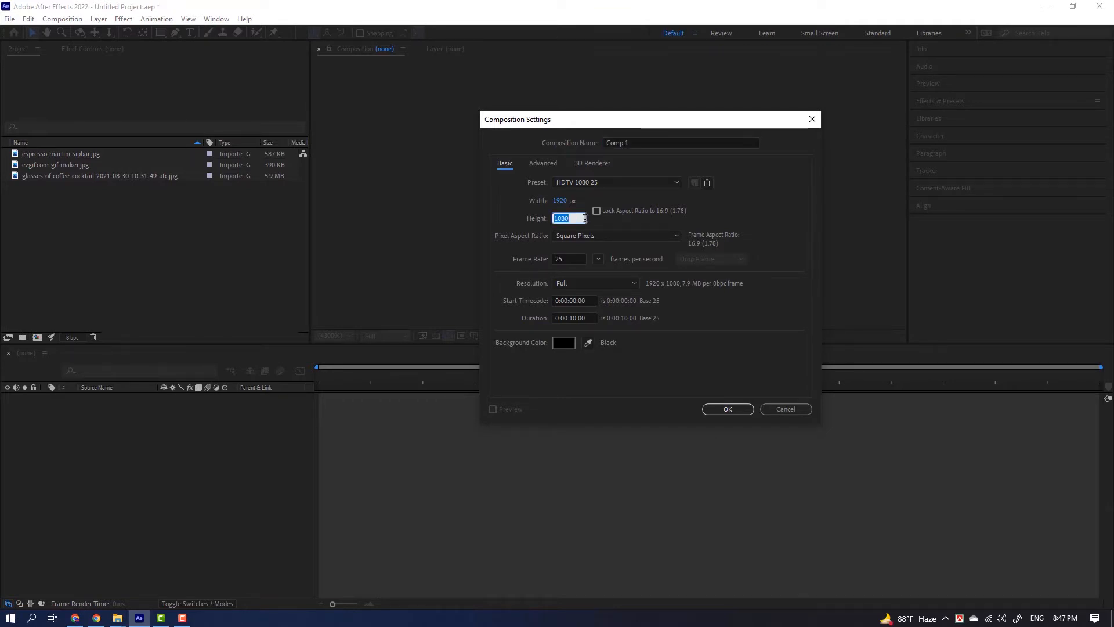
{"action": "type", "text": "1920"}
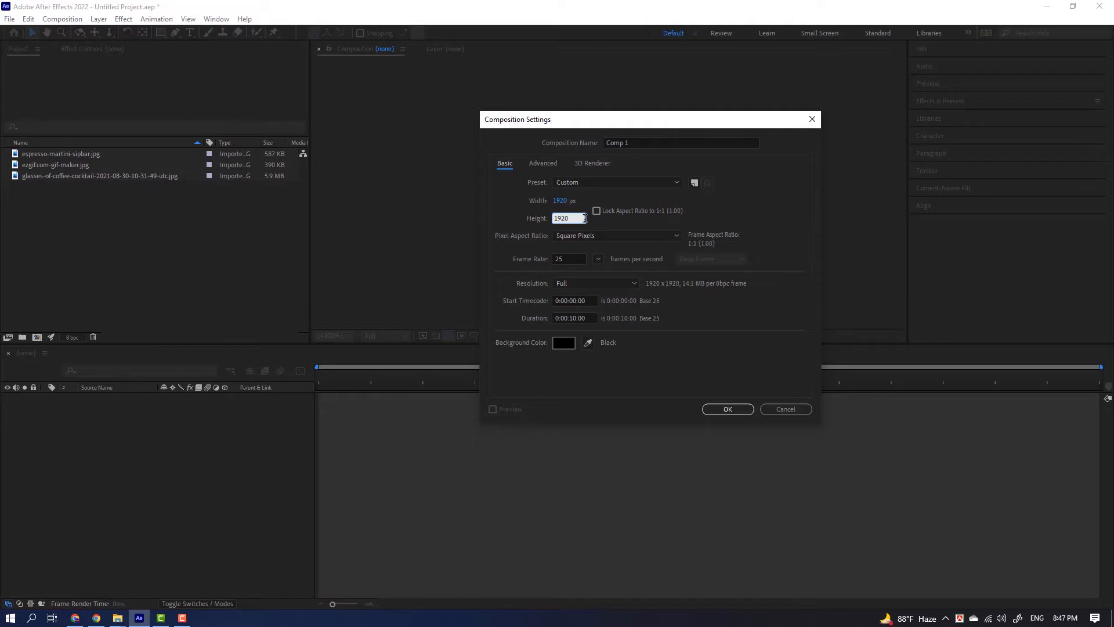
{"action": "left_click", "coordinate": [561, 202]}
{"action": "type", "text": "1"}
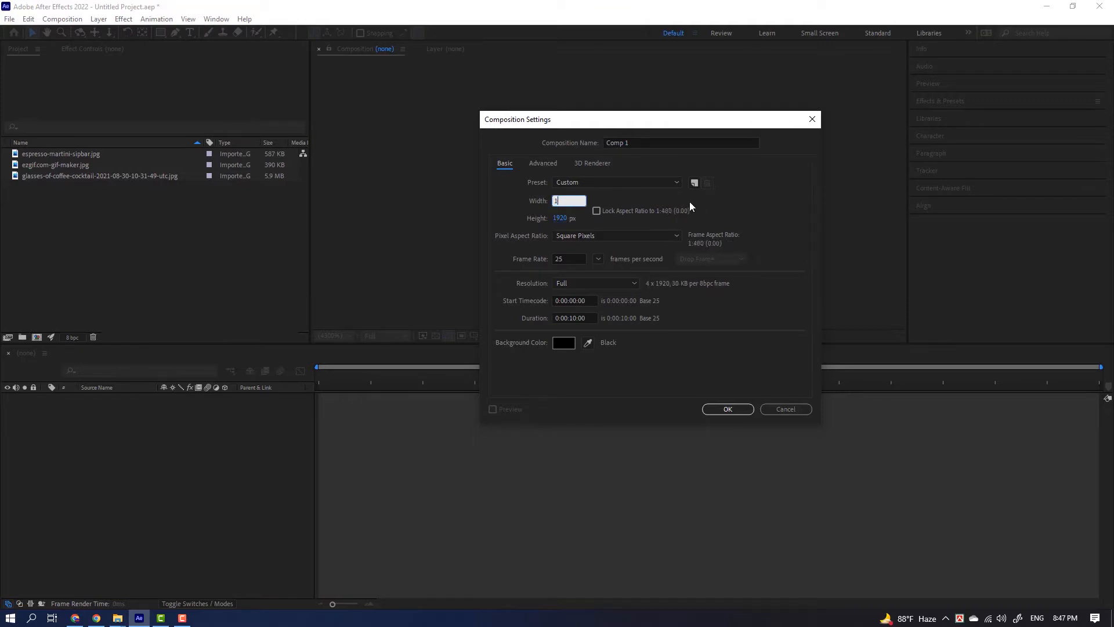
{"action": "type", "text": "080"}
{"action": "left_click", "coordinate": [652, 143]}
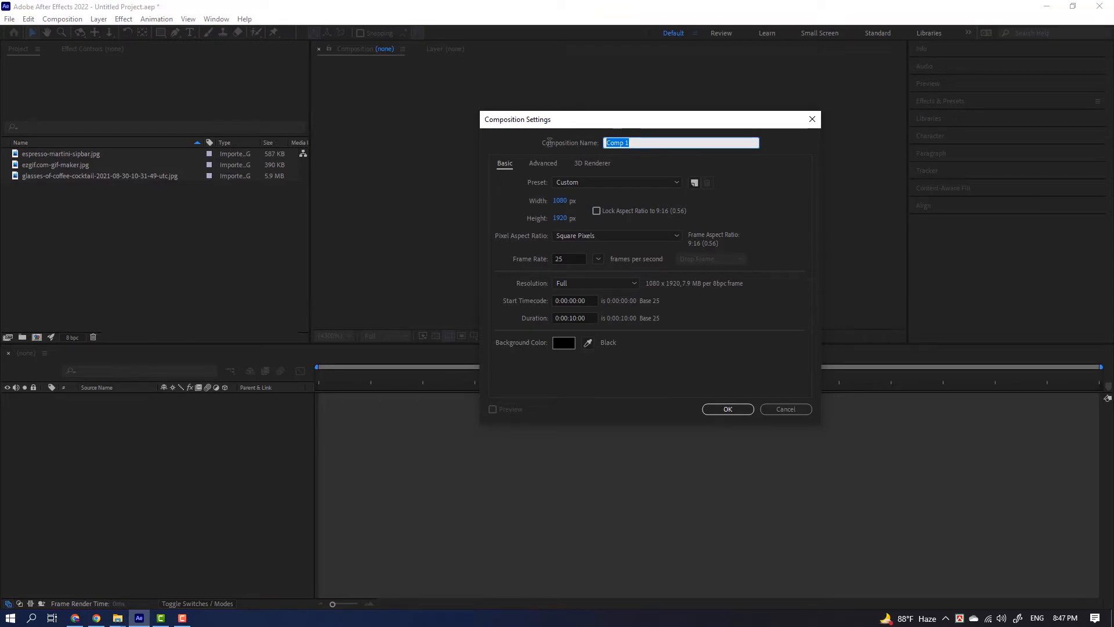
{"action": "type", "text": "Story"}
{"action": "left_click", "coordinate": [725, 407]}
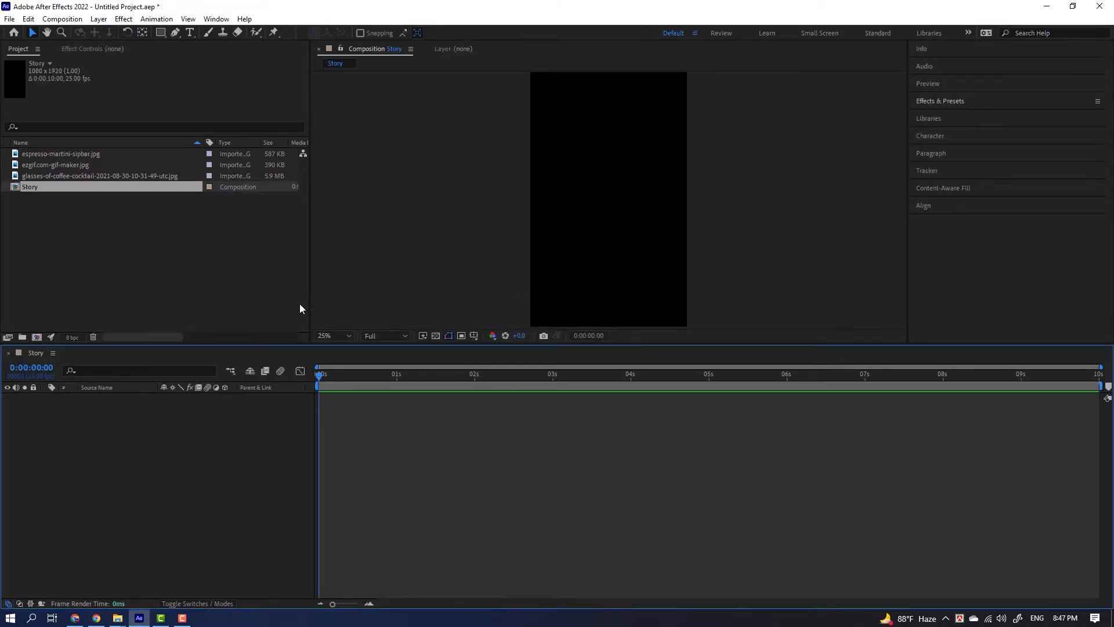
- Enlarge the composition preview area and set its magnification to Fit
{"action": "left_click", "coordinate": [351, 336]}
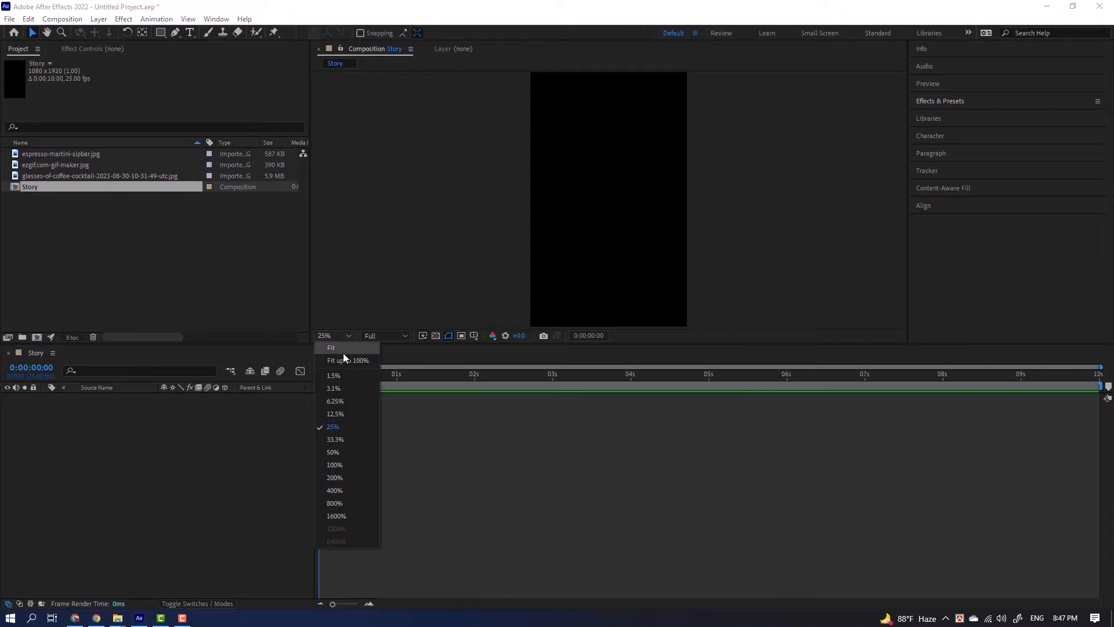
{"action": "left_click", "coordinate": [343, 352]}
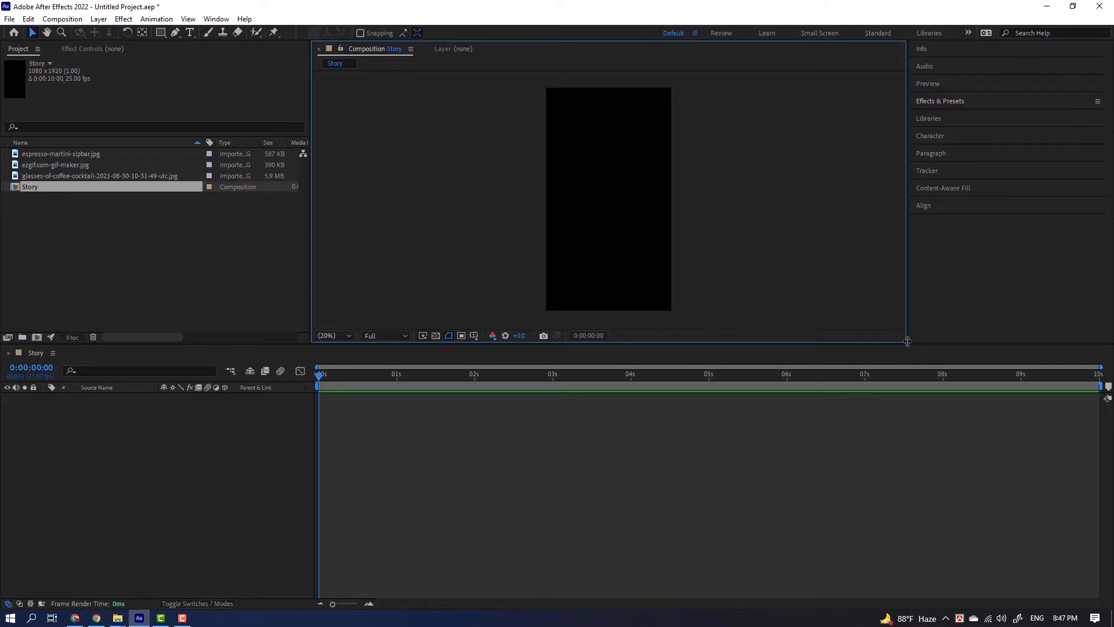
{"action": "left_click_drag", "start_coordinate": [906, 345], "coordinate": [985, 404]}
{"action": "left_click", "coordinate": [348, 398]}
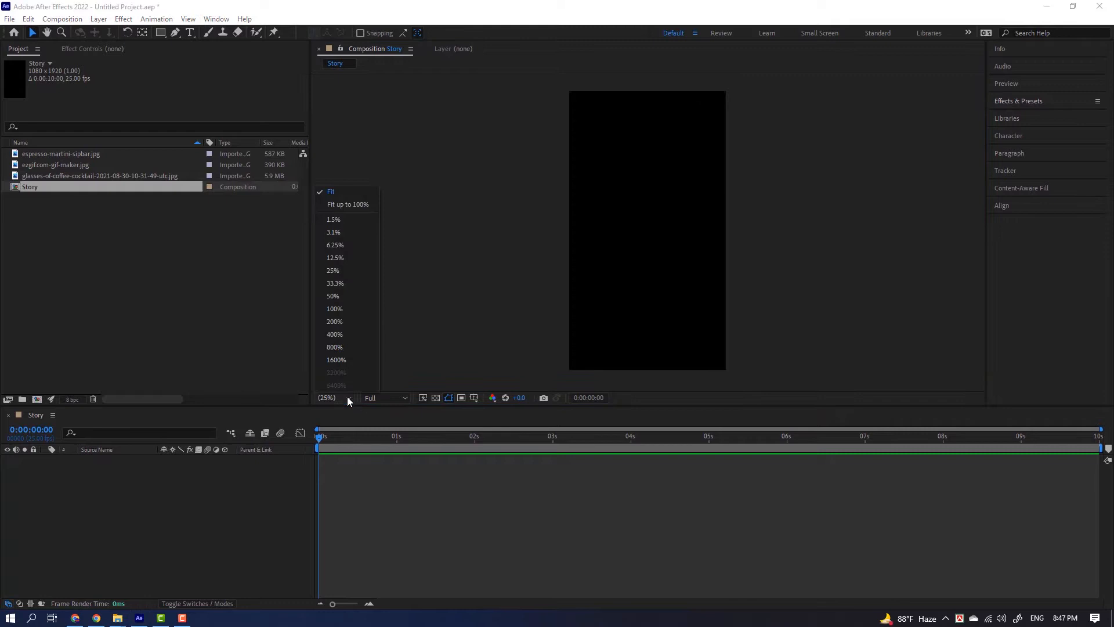
{"action": "left_click", "coordinate": [350, 196]}
{"action": "left_click", "coordinate": [206, 540]}
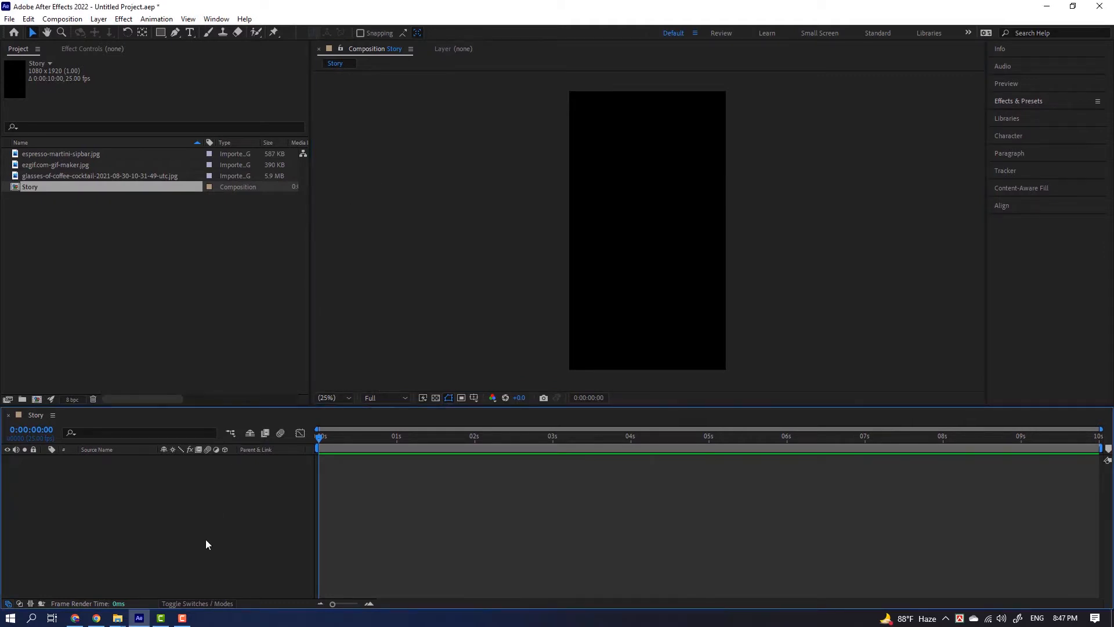
- Add all three imported cocktail images to the Story timeline as layers
{"action": "left_click", "coordinate": [78, 175]}
{"action": "left_click", "coordinate": [76, 154]}
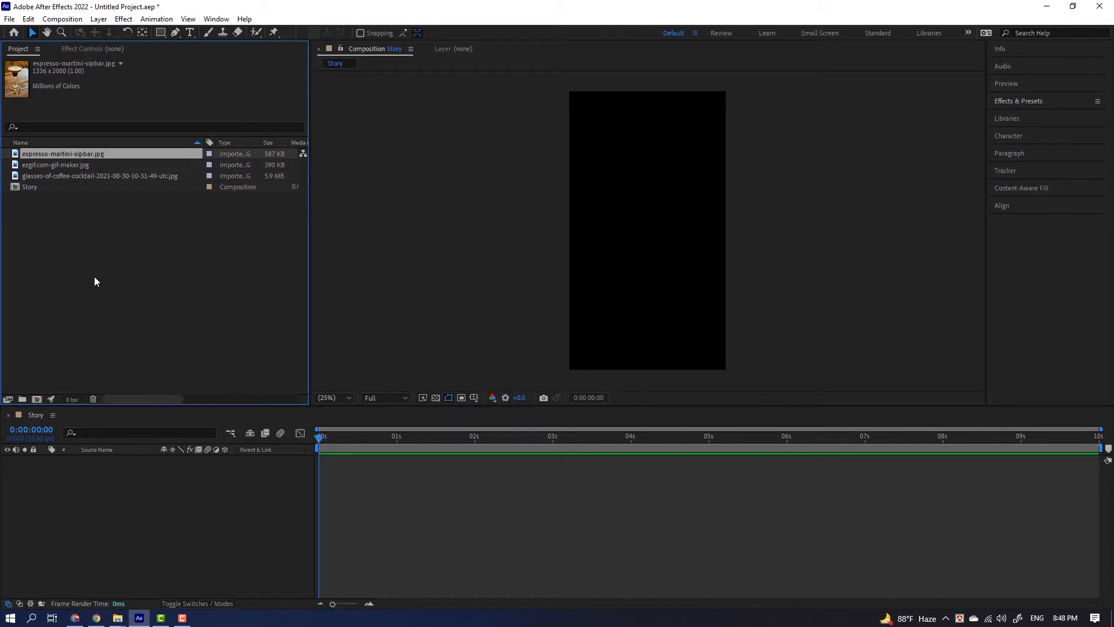
{"action": "left_click", "coordinate": [79, 176], "text": "shift"}
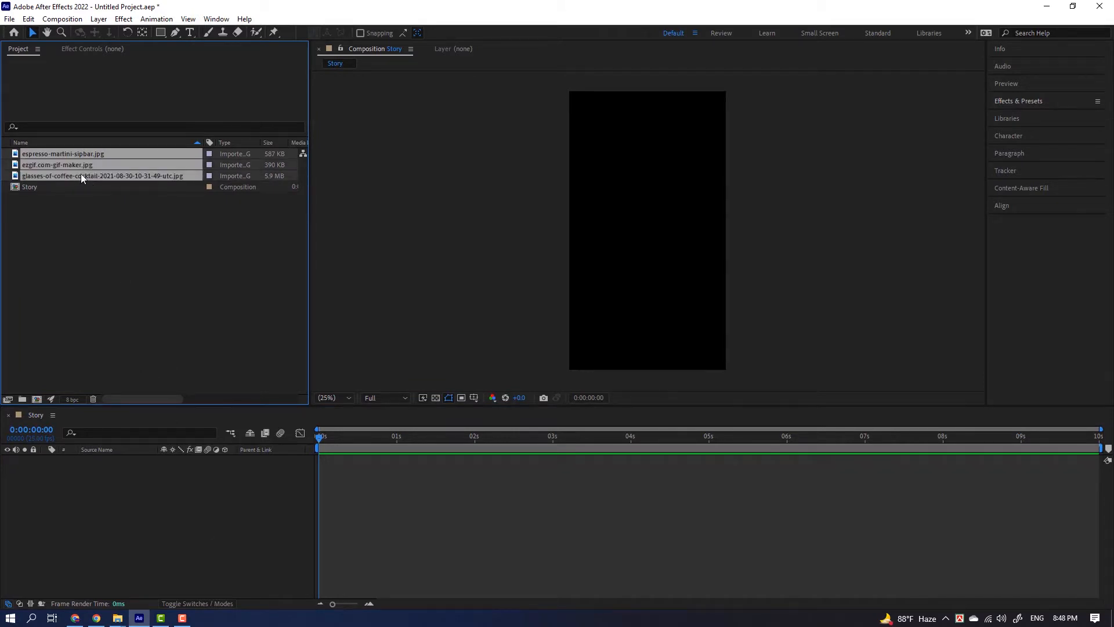
{"action": "left_click_drag", "start_coordinate": [76, 173], "coordinate": [155, 546]}
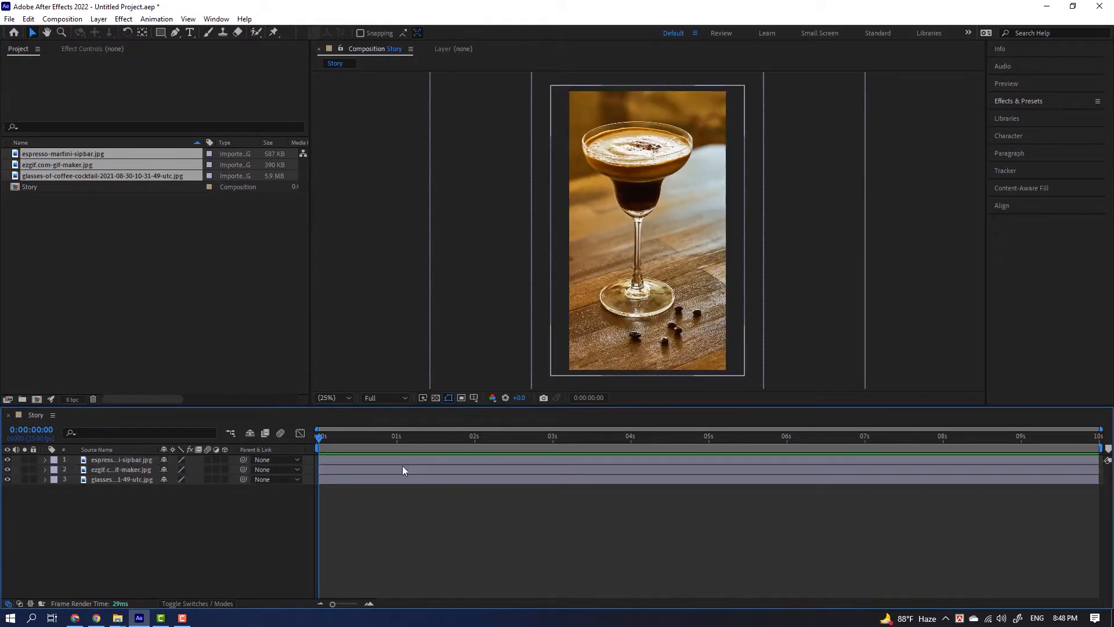
- Shift the espresso-martini and ezgif layers together so they start at about 4 s
{"action": "left_click", "coordinate": [384, 461]}
{"action": "left_click", "coordinate": [379, 469]}
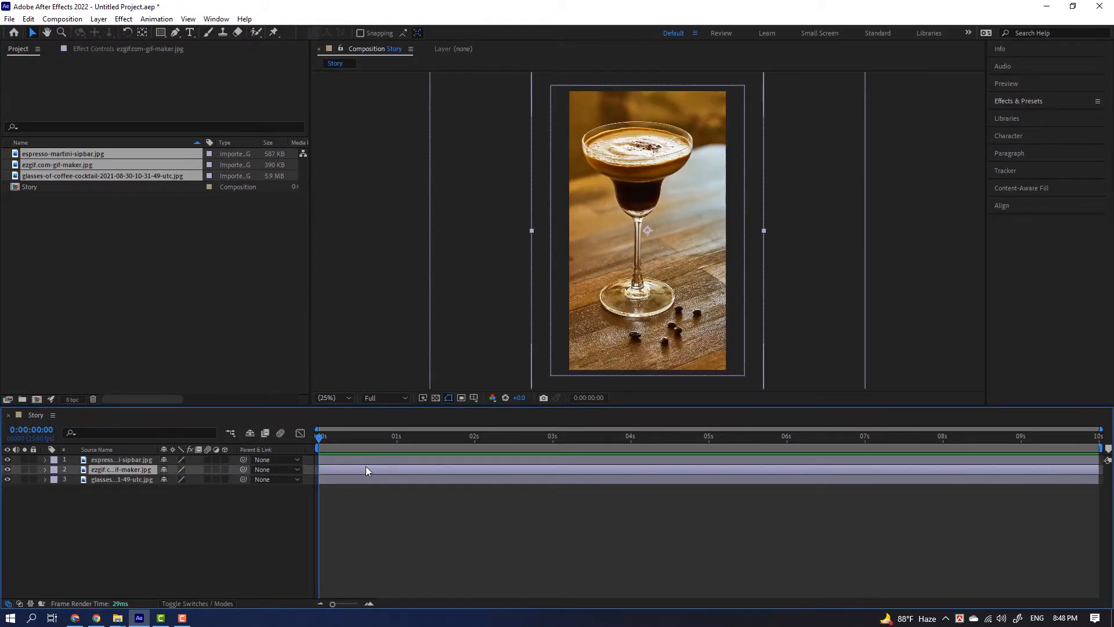
{"action": "left_click", "coordinate": [367, 458], "text": "ctrl"}
{"action": "left_click_drag", "start_coordinate": [378, 468], "coordinate": [656, 469]}
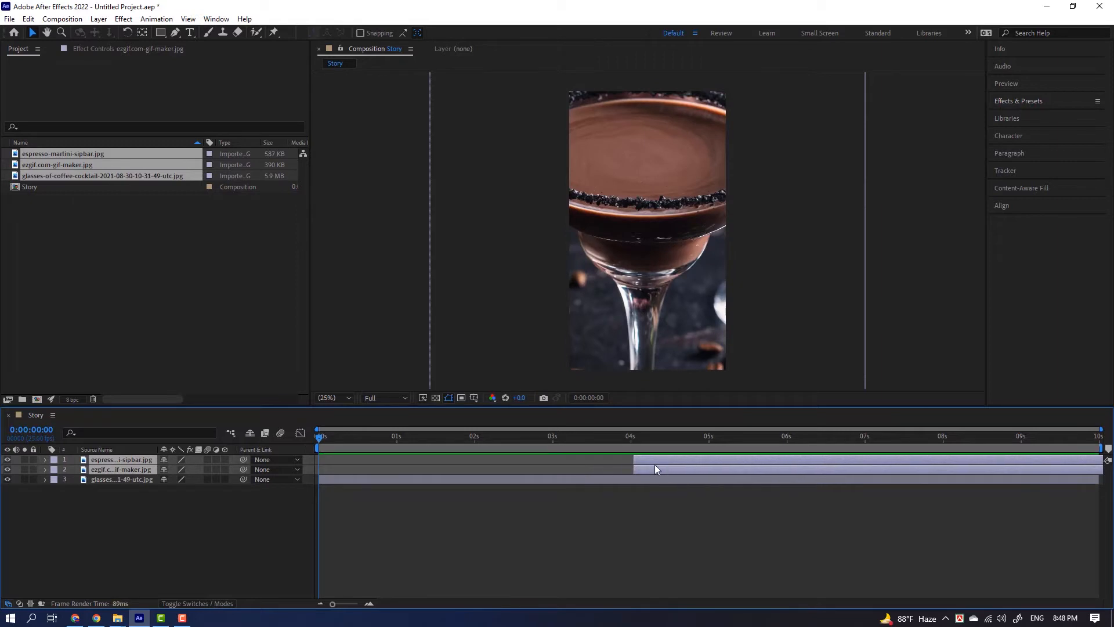
- Trim the glasses-of-coffee-cocktail layer so it ends at 3 s
{"action": "left_click_drag", "start_coordinate": [571, 434], "coordinate": [553, 441]}
{"action": "left_click", "coordinate": [588, 479]}
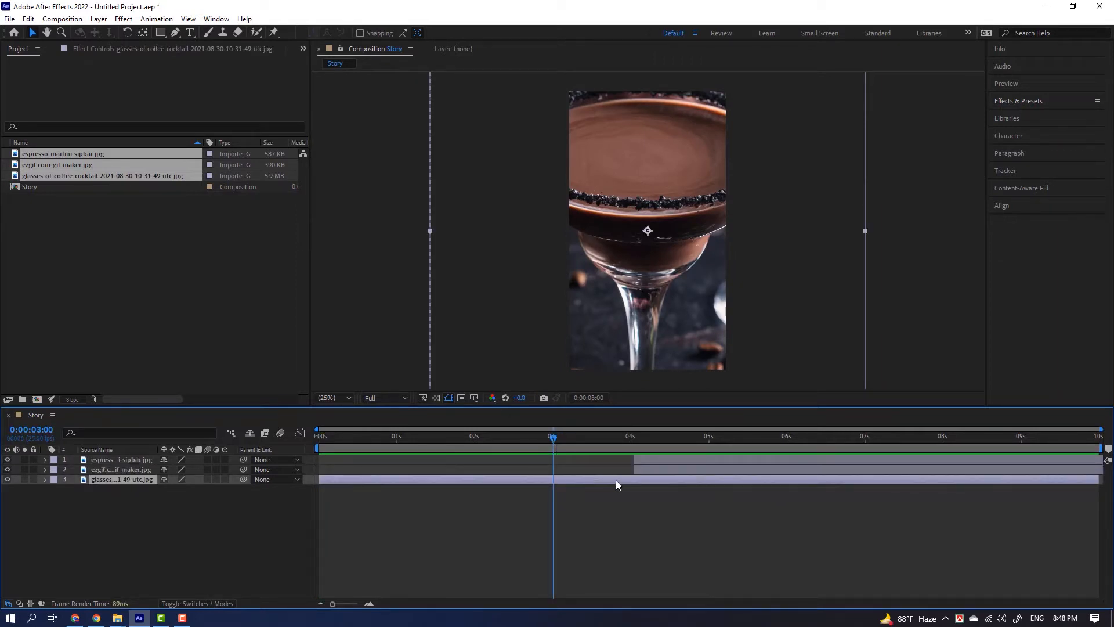
{"action": "left_click_drag", "start_coordinate": [1099, 479], "coordinate": [350, 472]}
{"action": "key", "text": "alt+]"}
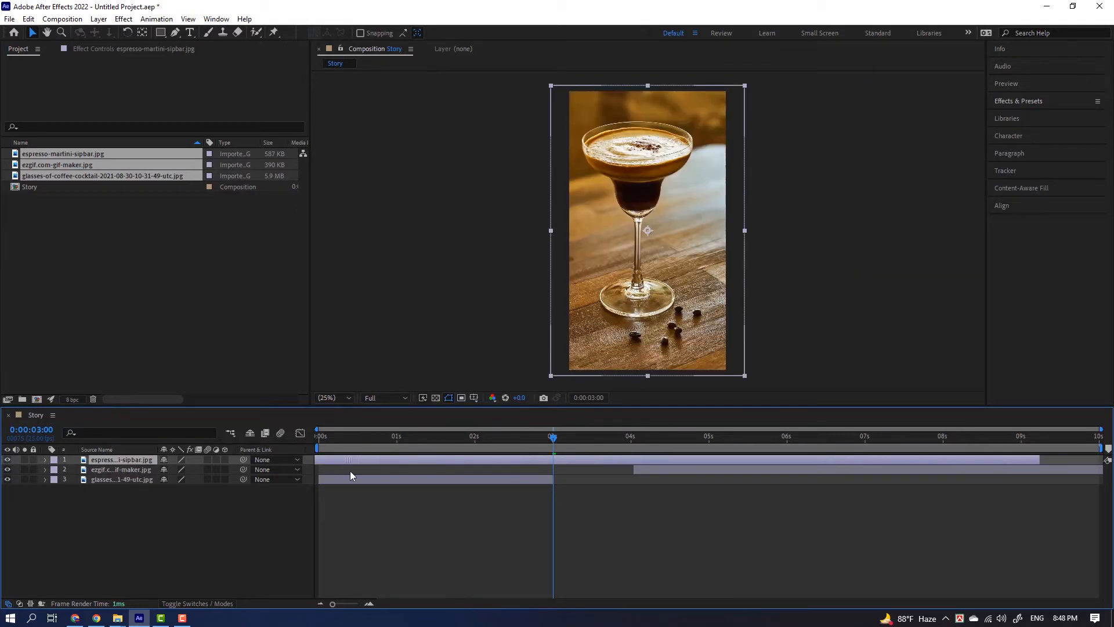
- Shorten and reposition the espresso-martini layer so it runs from 3 s to 6 s
{"action": "left_click_drag", "start_coordinate": [1039, 462], "coordinate": [560, 466]}
{"action": "left_click_drag", "start_coordinate": [442, 461], "coordinate": [736, 467]}
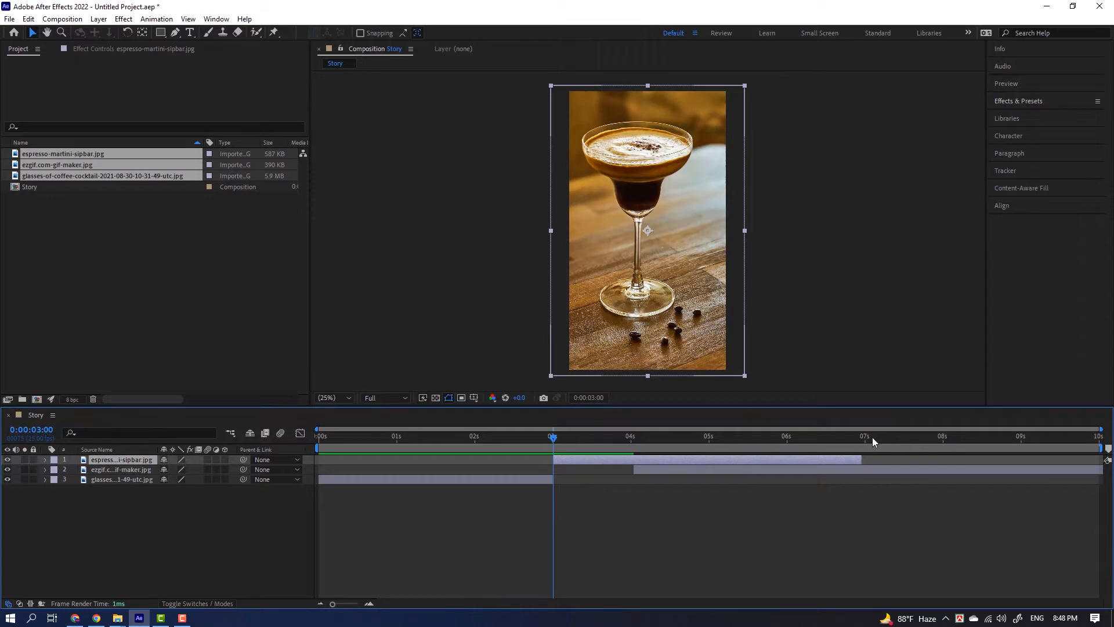
{"action": "left_click_drag", "start_coordinate": [807, 440], "coordinate": [787, 444]}
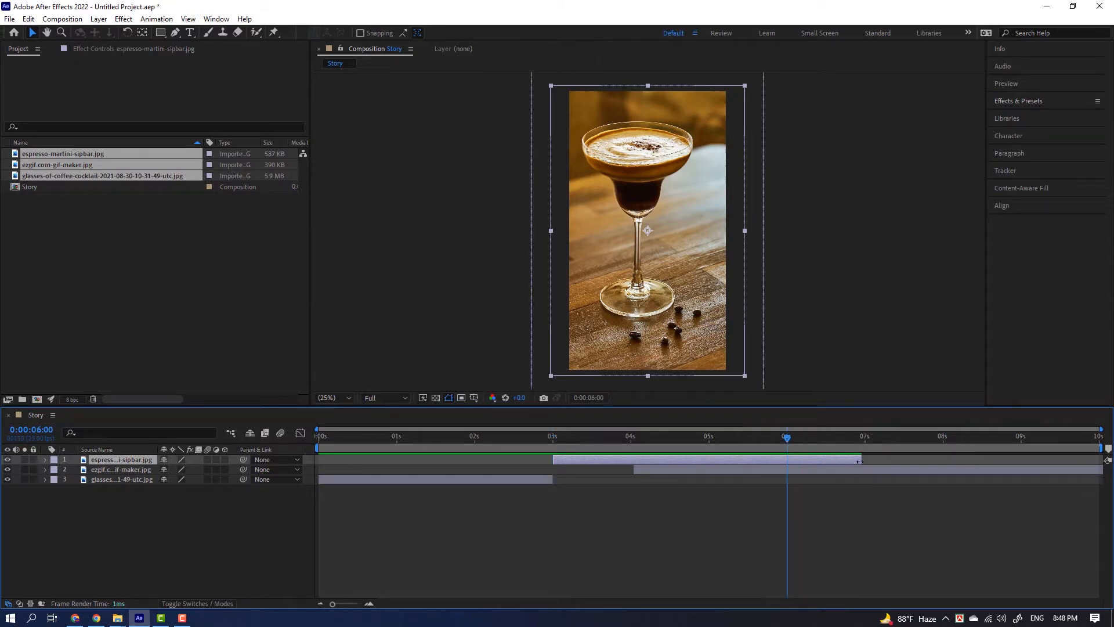
{"action": "left_click_drag", "start_coordinate": [861, 462], "coordinate": [787, 462]}
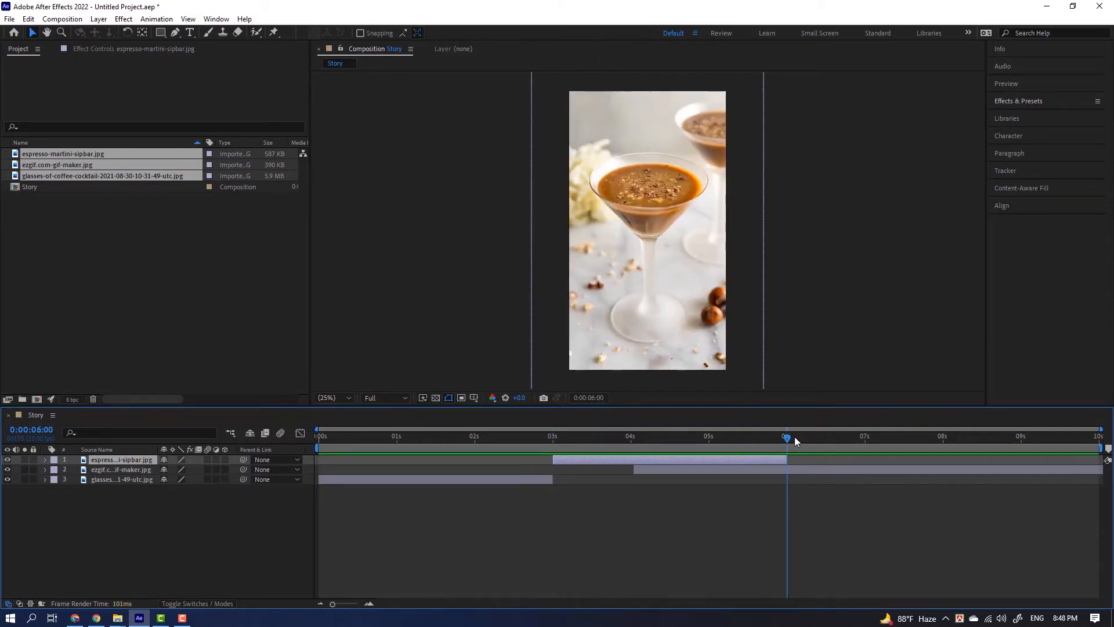
- Extend the end of the espresso-martini layer to 7 s
{"action": "left_click", "coordinate": [723, 473]}
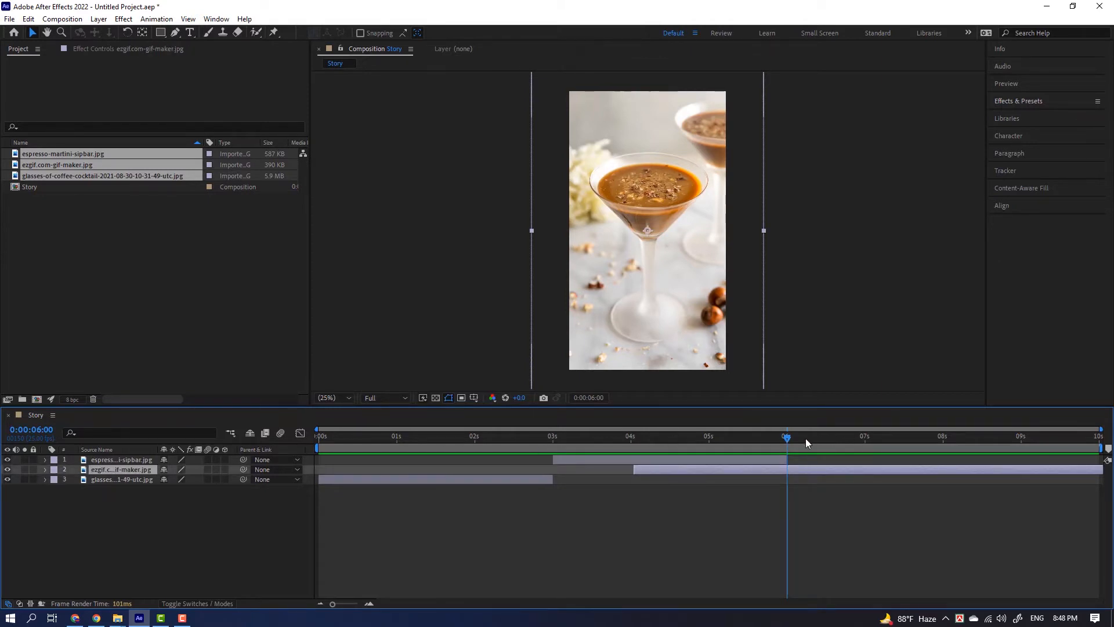
{"action": "left_click_drag", "start_coordinate": [789, 438], "coordinate": [867, 451]}
{"action": "left_click_drag", "start_coordinate": [788, 460], "coordinate": [865, 461]}
- Shift and trim the ezgif layer so it runs from 7 s to 10 s
{"action": "left_click", "coordinate": [872, 470]}
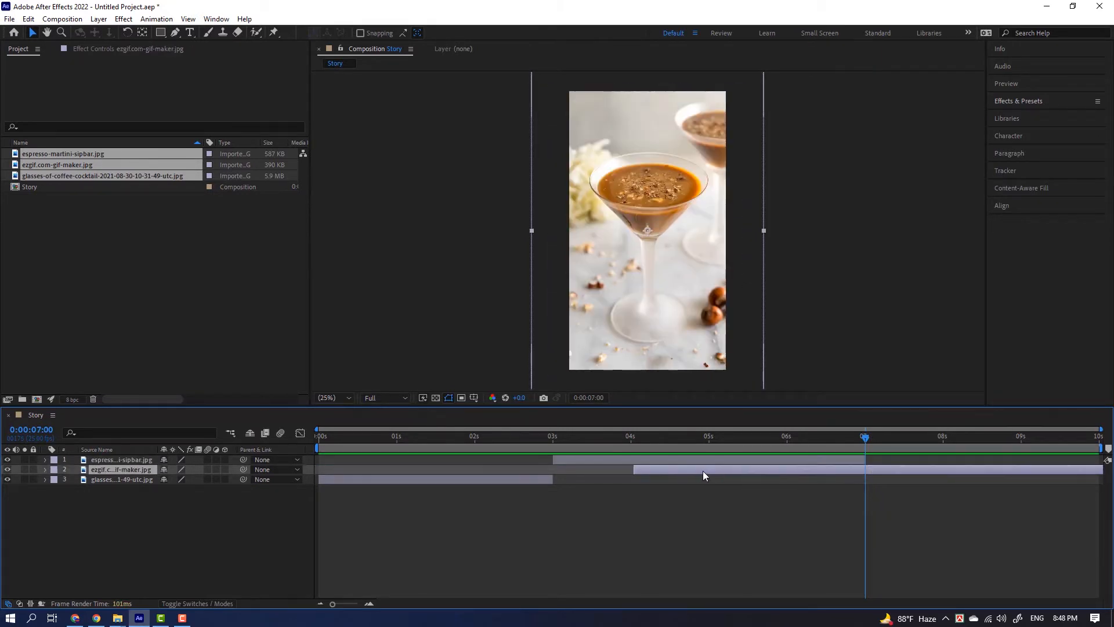
{"action": "left_click_drag", "start_coordinate": [702, 471], "coordinate": [527, 479]}
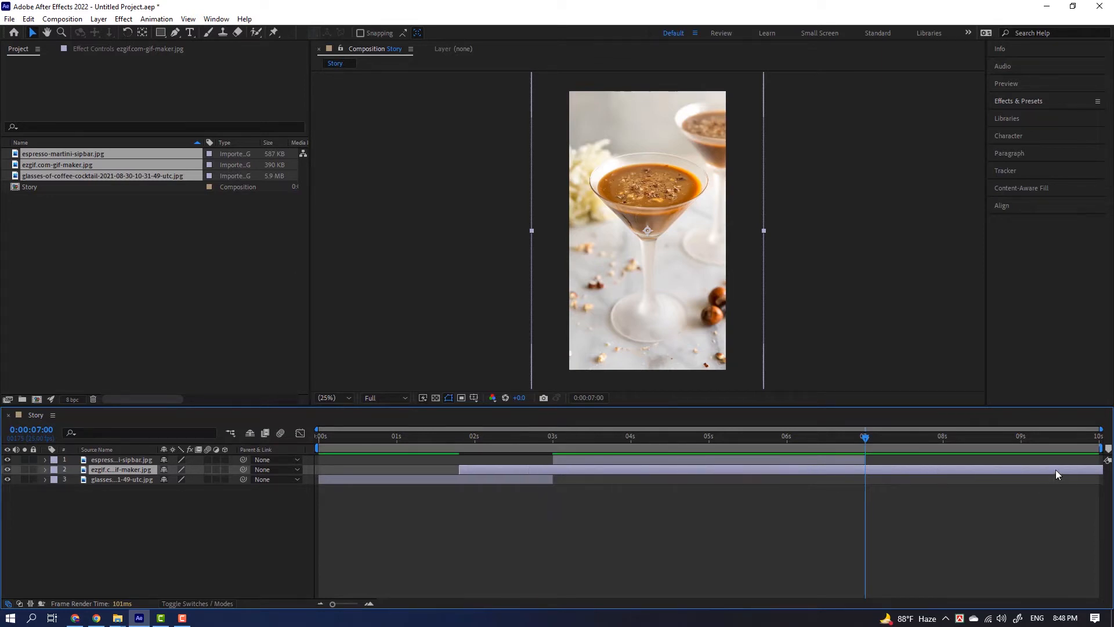
{"action": "left_click_drag", "start_coordinate": [1056, 471], "coordinate": [916, 470]}
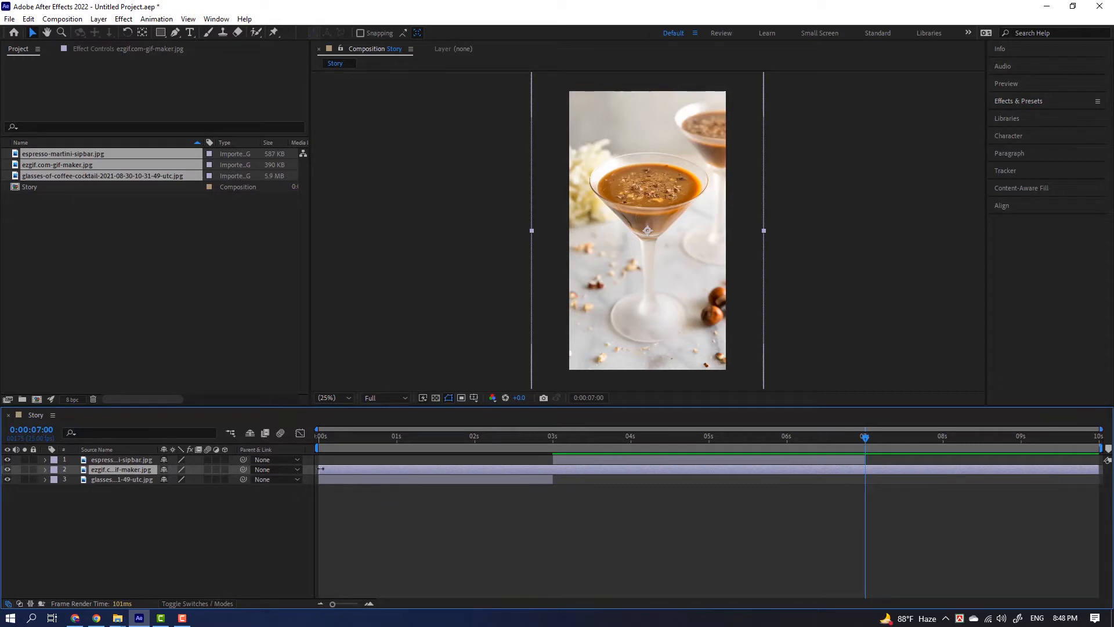
{"action": "left_click_drag", "start_coordinate": [321, 469], "coordinate": [865, 469]}
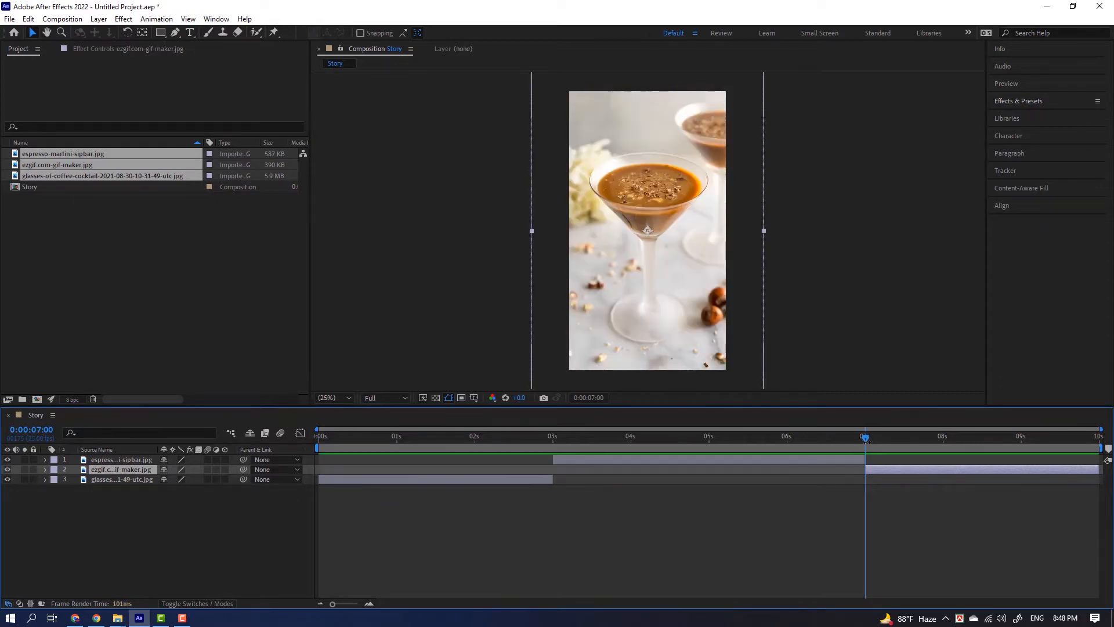
- Scale the glasses-of-coffee-cocktail layer with Fit to Comp Height
{"action": "left_click_drag", "start_coordinate": [440, 439], "coordinate": [404, 442]}
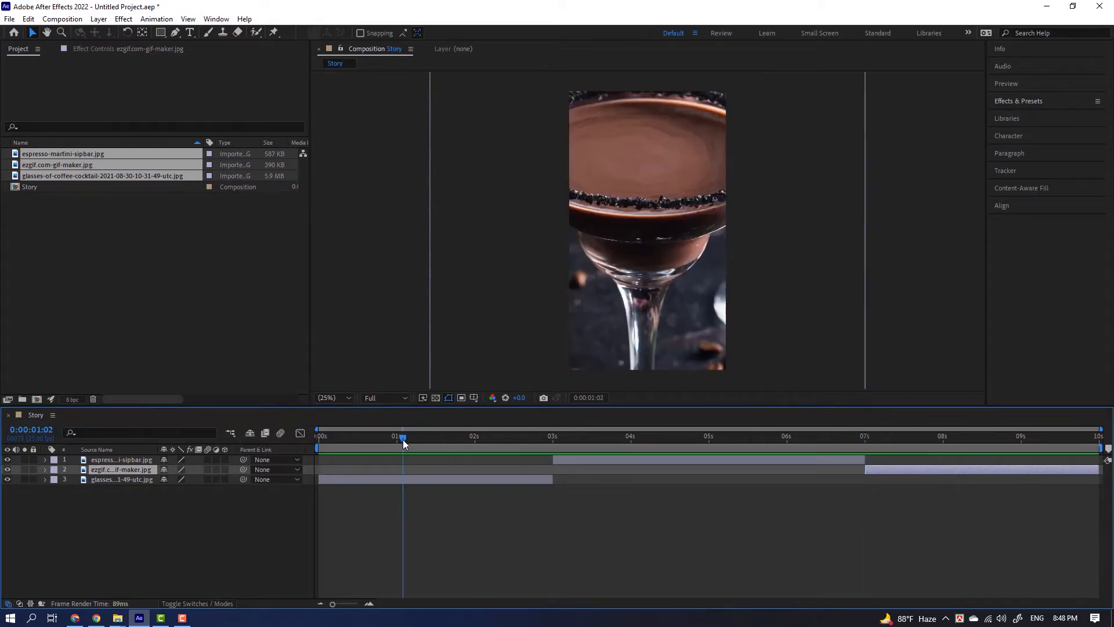
{"action": "left_click", "coordinate": [476, 478]}
{"action": "right_click", "coordinate": [124, 480]}
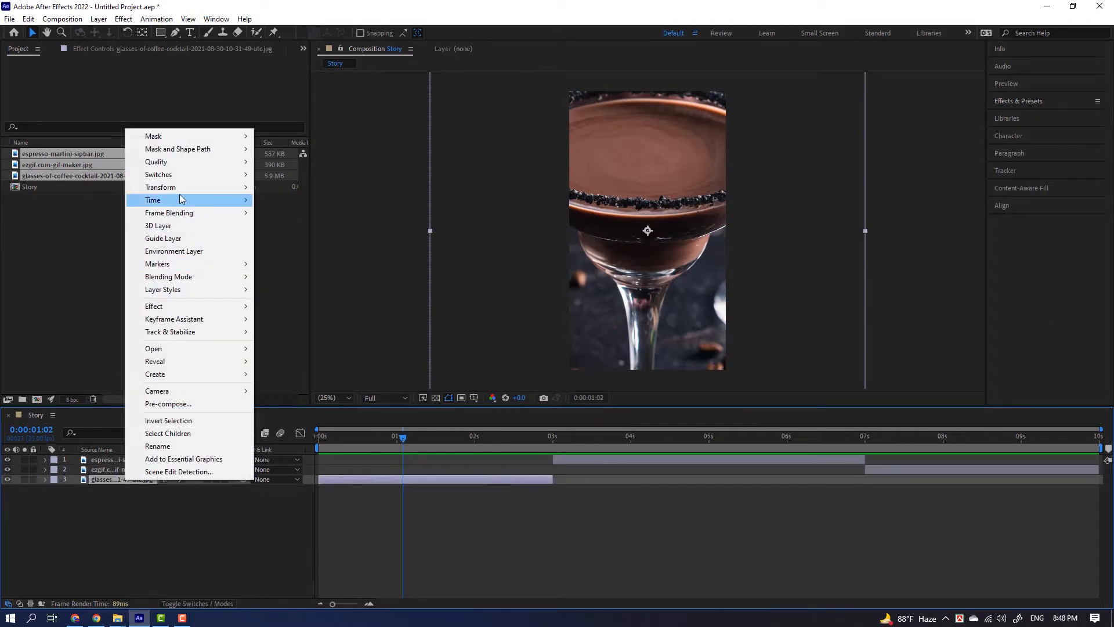
{"action": "mouse_move", "coordinate": [197, 187]}
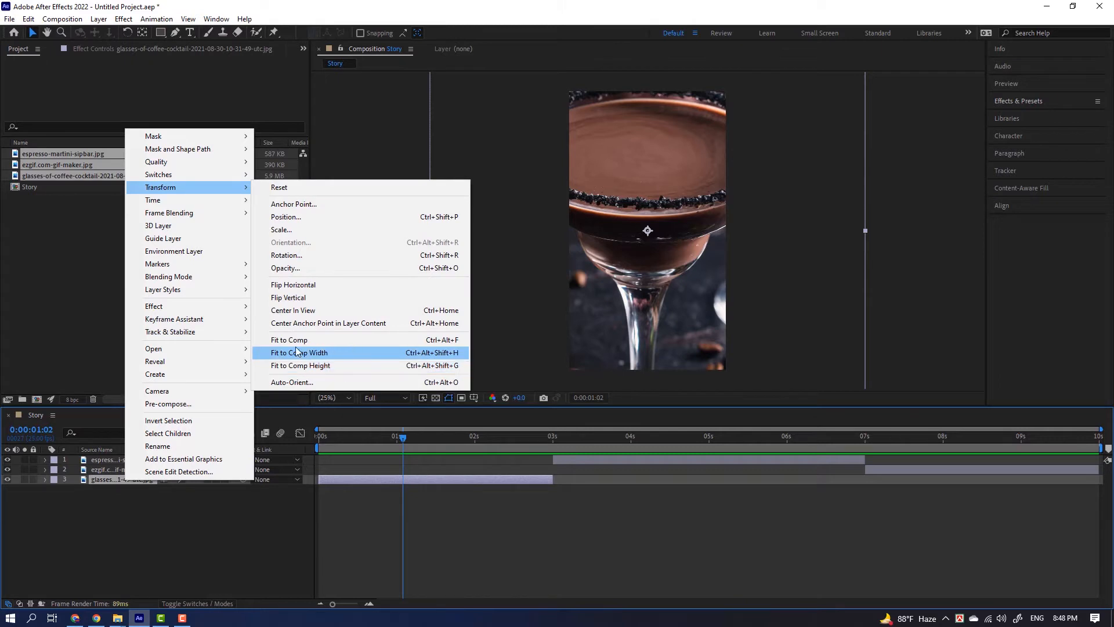
{"action": "left_click", "coordinate": [324, 366]}
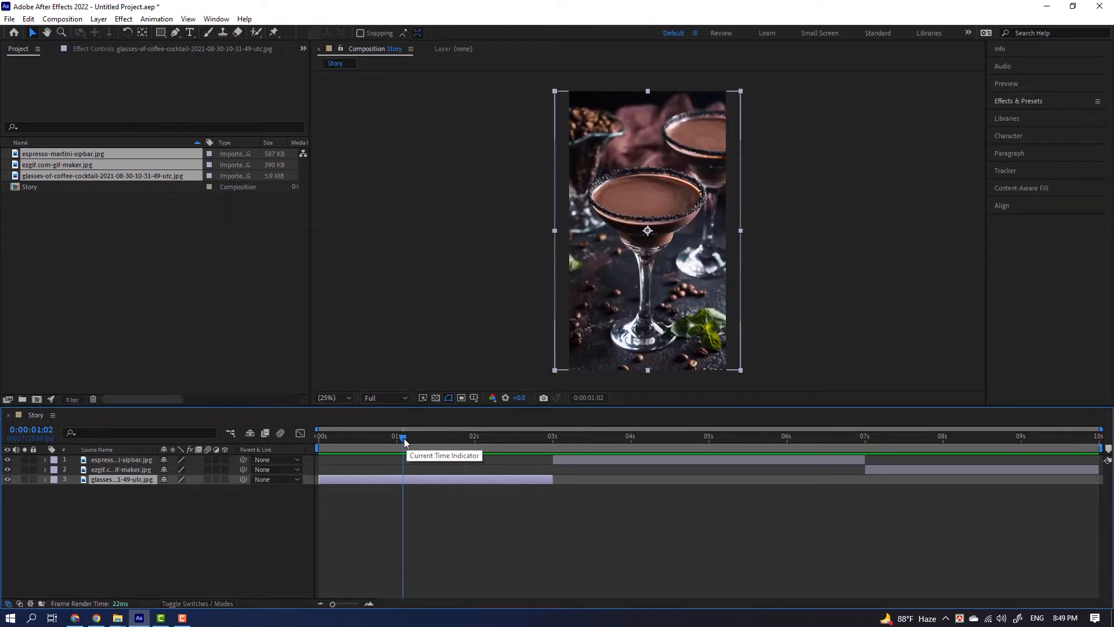
- Move the ezgif layer earlier so it runs from 3 s to 6 s
{"action": "left_click_drag", "start_coordinate": [403, 439], "coordinate": [665, 450]}
{"action": "left_click", "coordinate": [882, 469]}
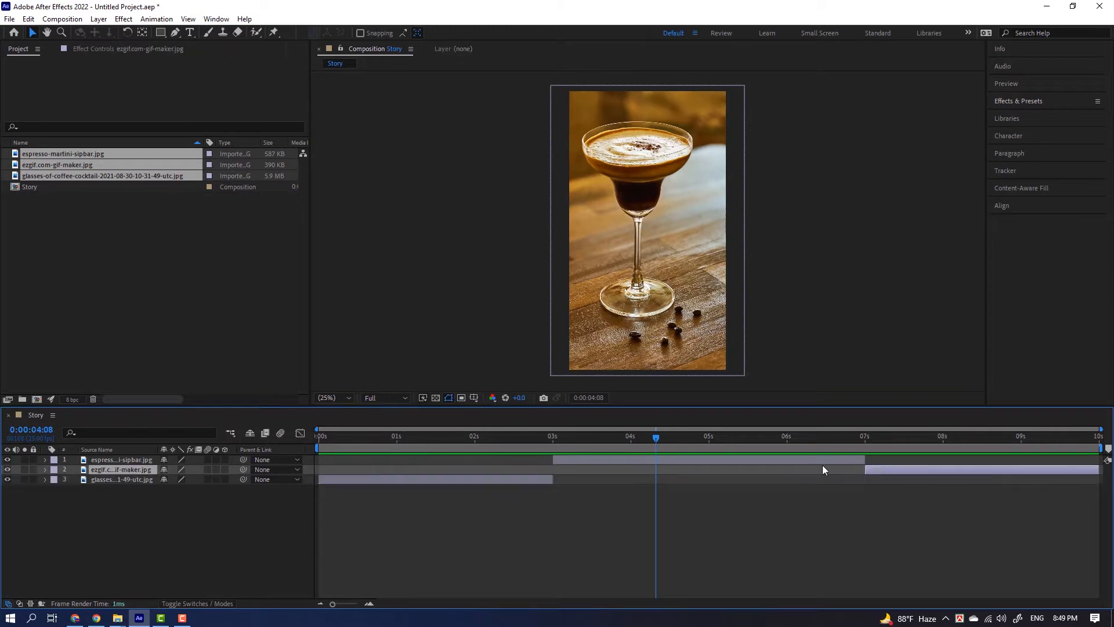
{"action": "left_click_drag", "start_coordinate": [880, 468], "coordinate": [810, 459]}
- Place the espresso-martini layer from 6 s, and trim both its end and the work area's end to about 9 s
{"action": "left_click", "coordinate": [700, 459]}
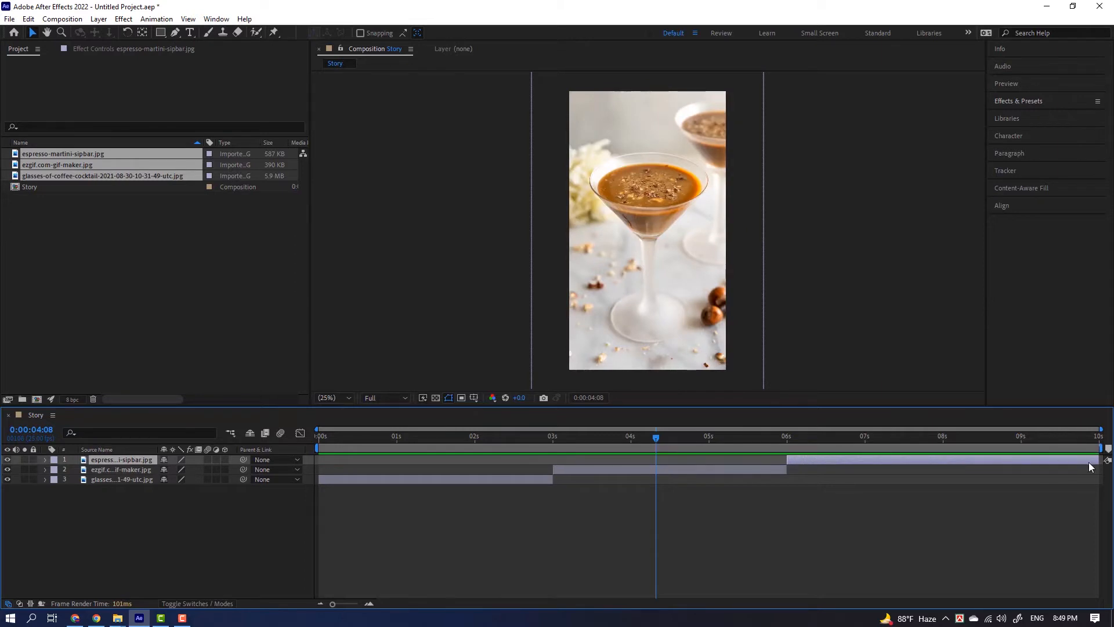
{"action": "left_click_drag", "start_coordinate": [1098, 459], "coordinate": [1024, 463]}
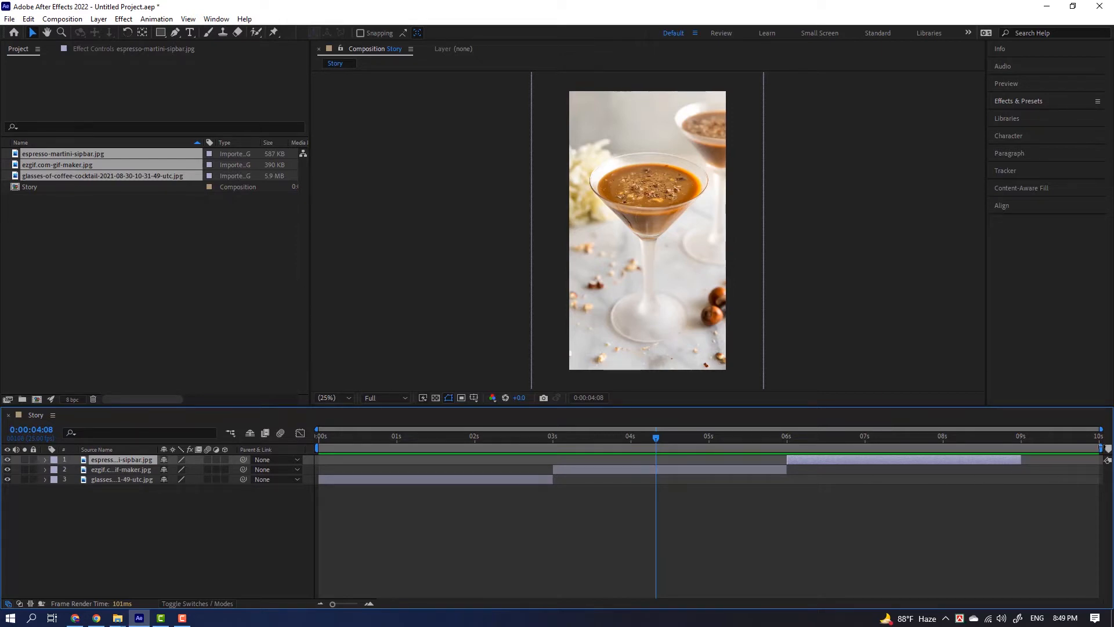
{"action": "left_click_drag", "start_coordinate": [1097, 450], "coordinate": [1026, 448]}
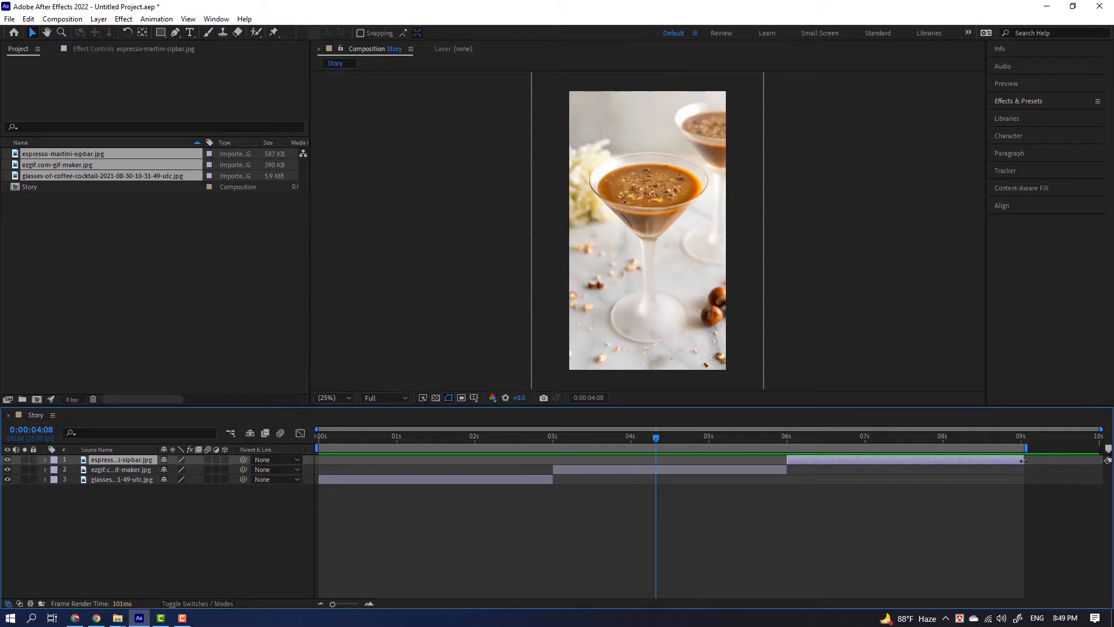
- Scale the ezgif layer with Fit to Comp Height
{"action": "right_click", "coordinate": [702, 470]}
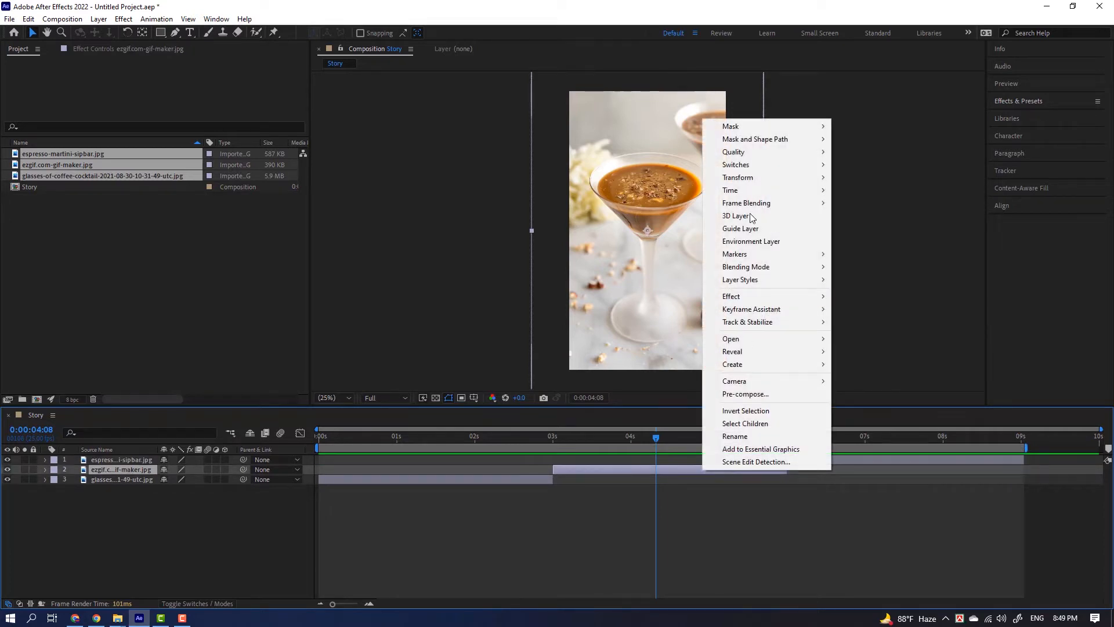
{"action": "mouse_move", "coordinate": [759, 181]}
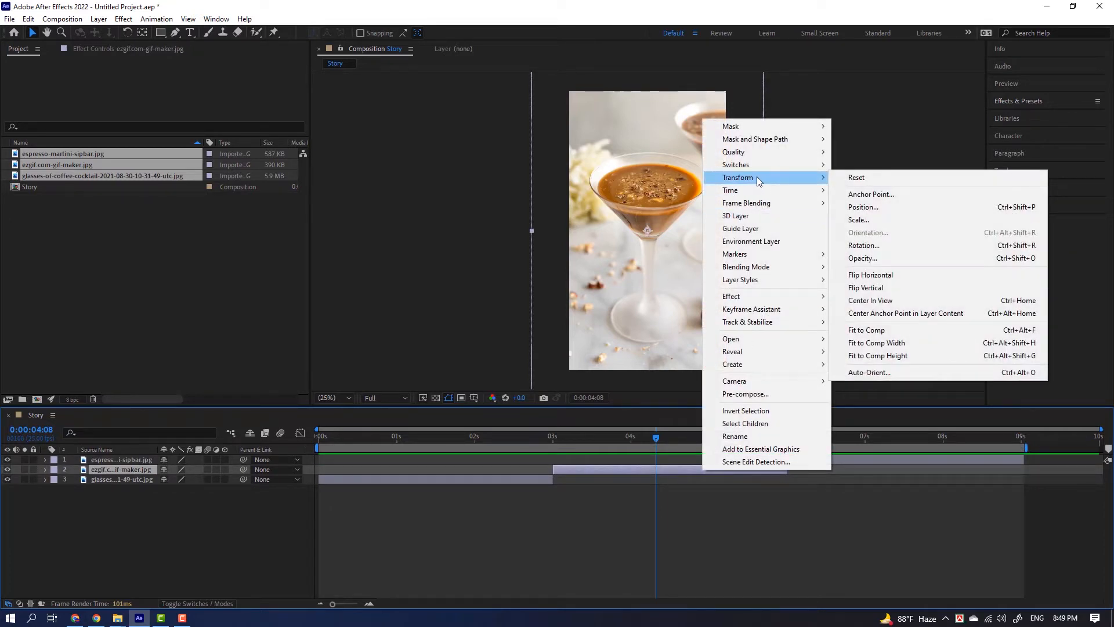
{"action": "left_click", "coordinate": [896, 356]}
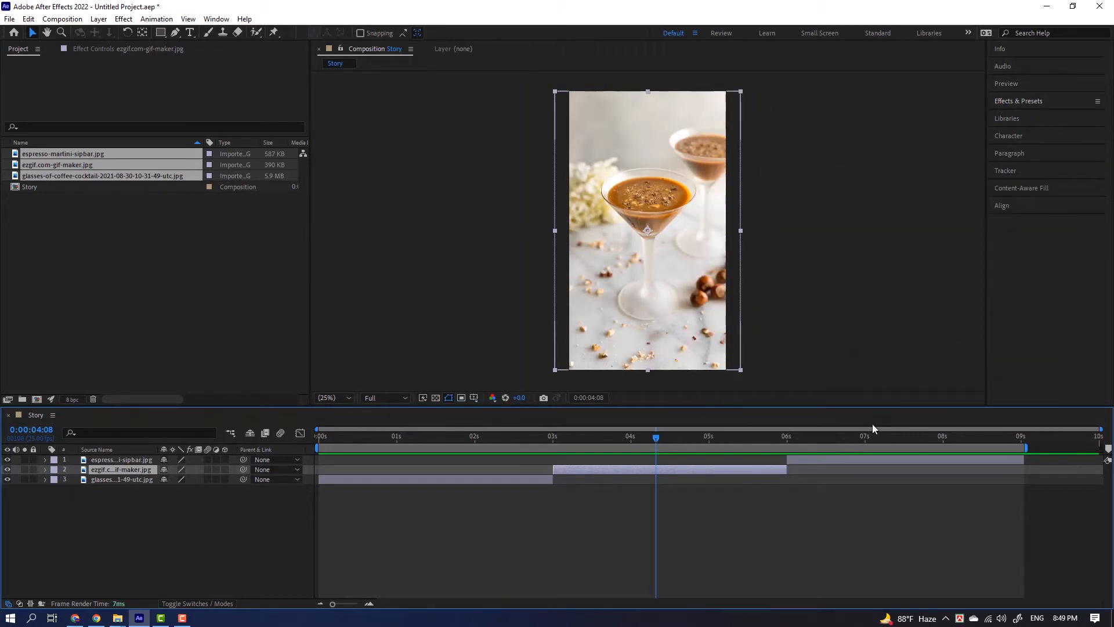
- Scale the espresso-martini layer with Fit to Comp Height
{"action": "left_click", "coordinate": [868, 438]}
{"action": "right_click", "coordinate": [879, 460]}
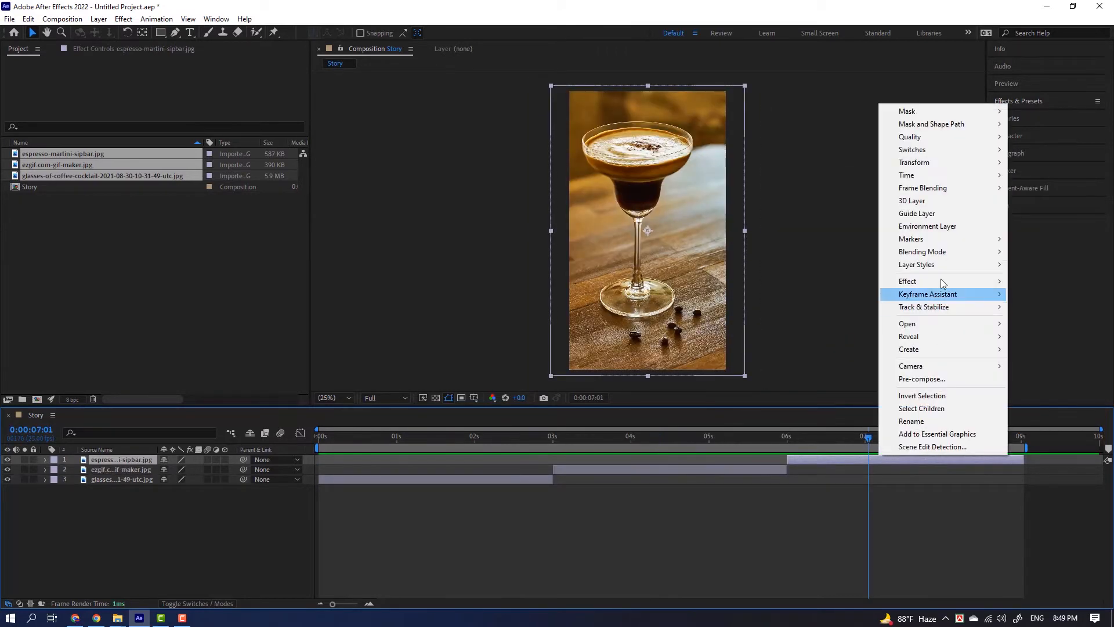
{"action": "mouse_move", "coordinate": [952, 164]}
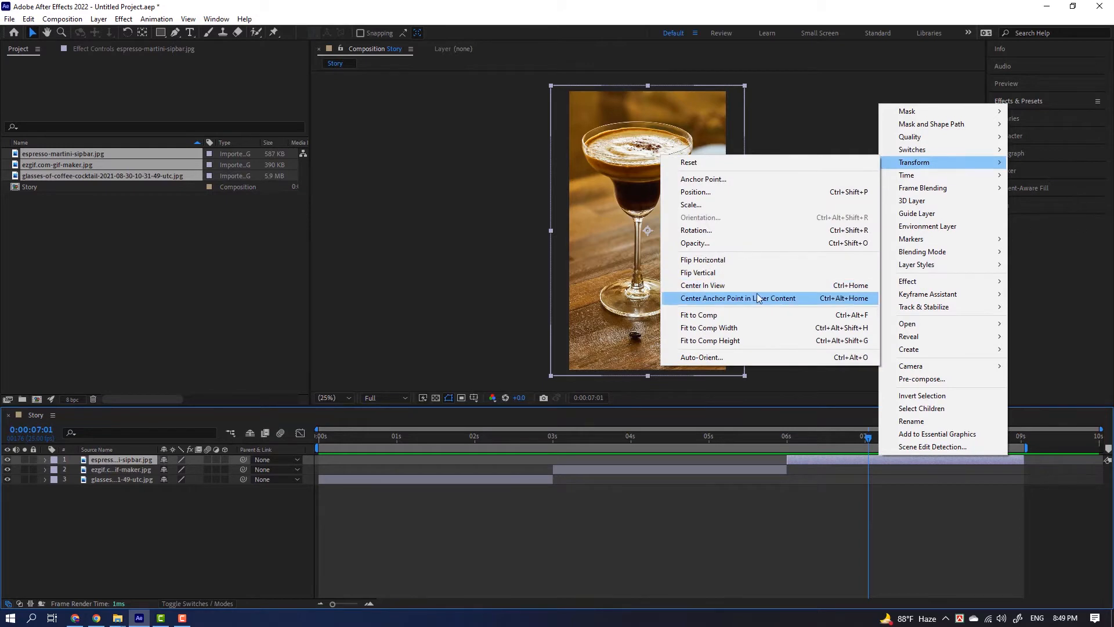
{"action": "left_click", "coordinate": [727, 340]}
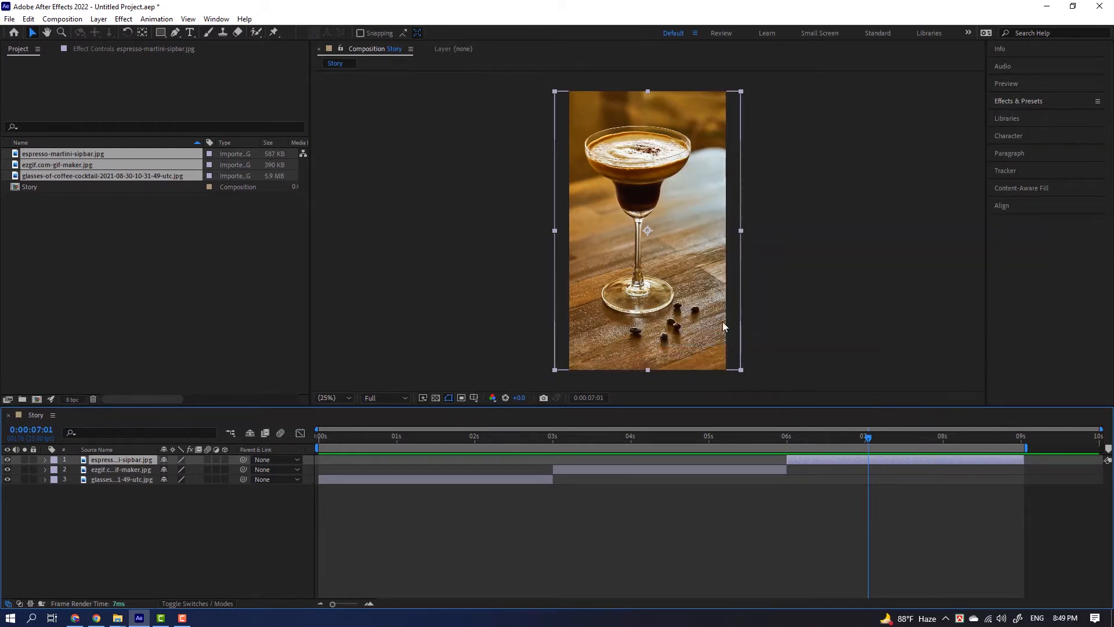
{"action": "left_click", "coordinate": [644, 524]}
- Keyframe the glasses-of-coffee-cocktail layer's Scale at 0 s, and set it to 60% at 3 s
{"action": "left_click_drag", "start_coordinate": [472, 441], "coordinate": [265, 466]}
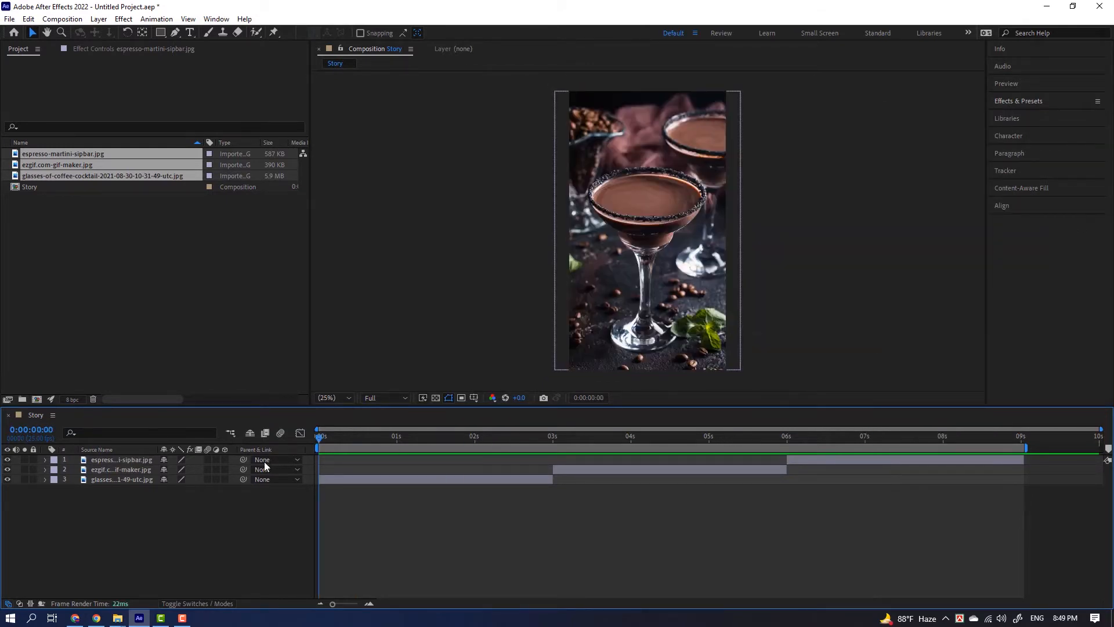
{"action": "left_click", "coordinate": [364, 479]}
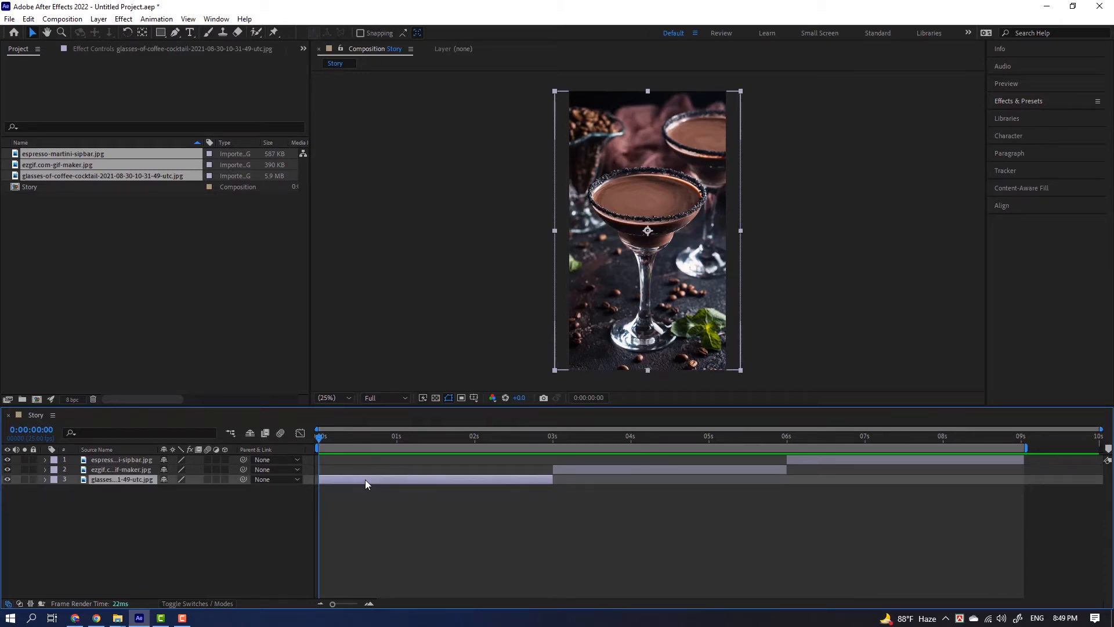
{"action": "key", "text": "s"}
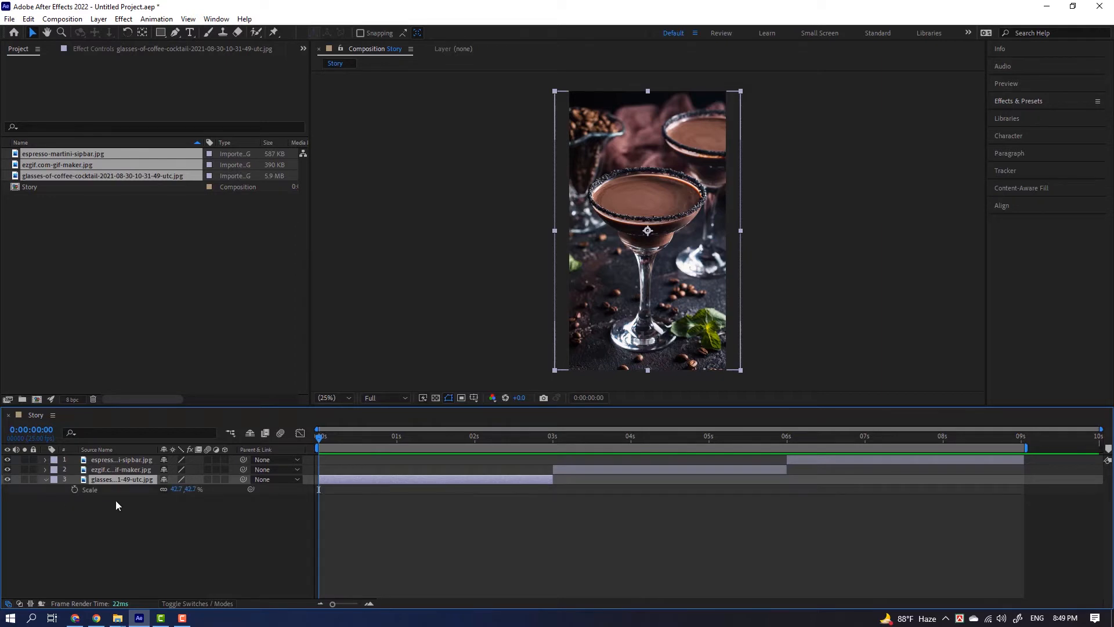
{"action": "left_click", "coordinate": [75, 490]}
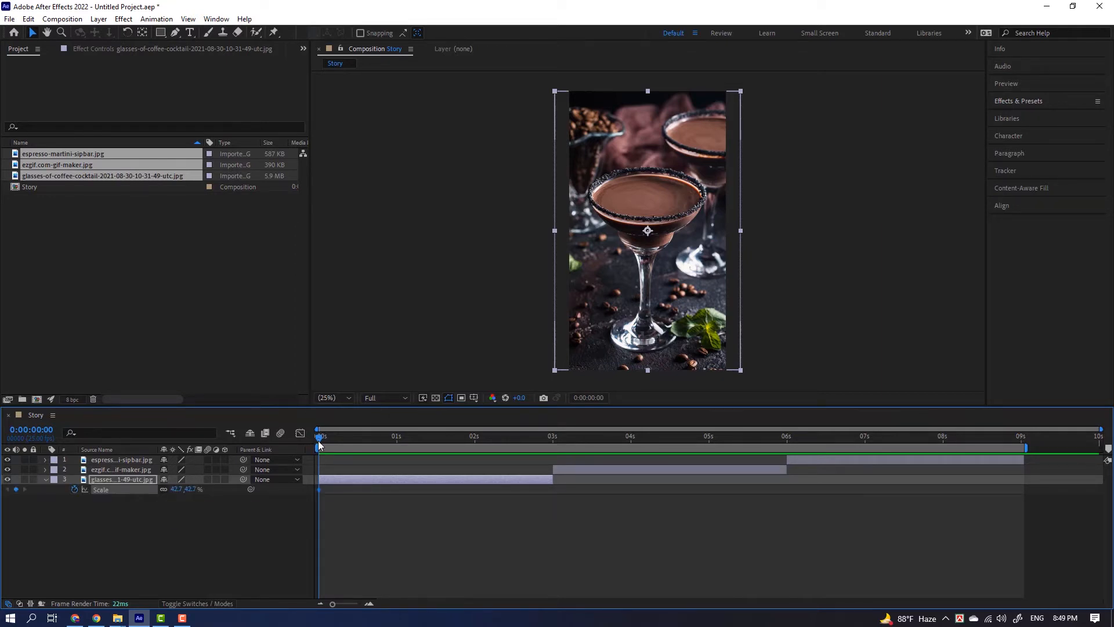
{"action": "left_click_drag", "start_coordinate": [319, 441], "coordinate": [551, 476]}
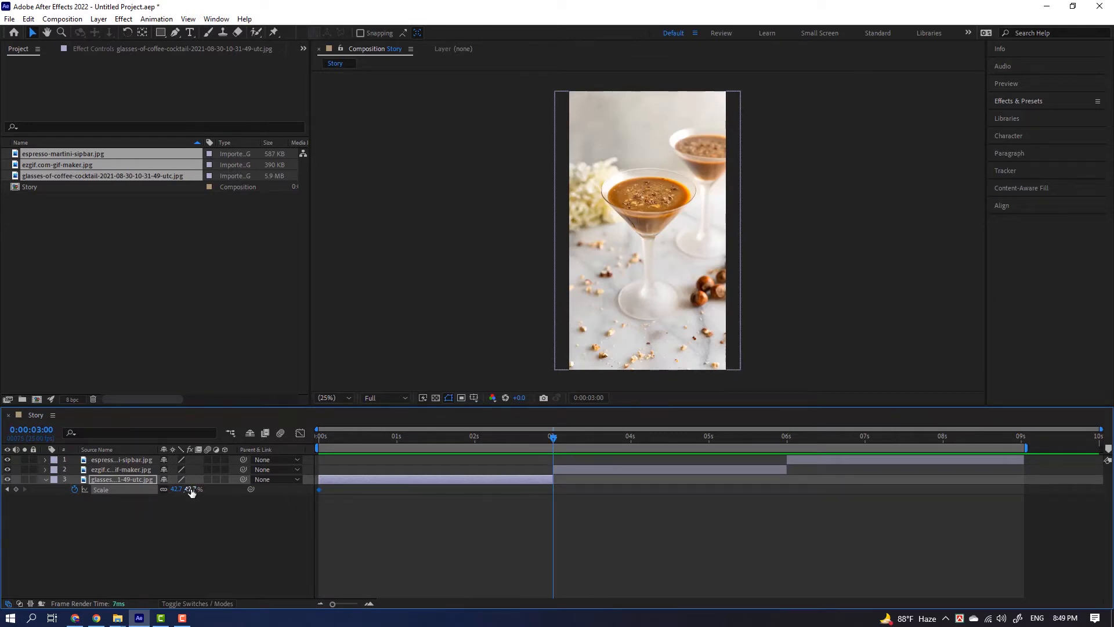
{"action": "left_click_drag", "start_coordinate": [191, 492], "coordinate": [196, 493]}
{"action": "left_click_drag", "start_coordinate": [332, 441], "coordinate": [555, 476]}
{"action": "left_click", "coordinate": [191, 490]}
{"action": "type", "text": "60"}
{"action": "key", "text": "Return"}
- Keyframe the ezgif layer's Scale at 3 s, and set it to 90% at 6 s
{"action": "left_click", "coordinate": [584, 469]}
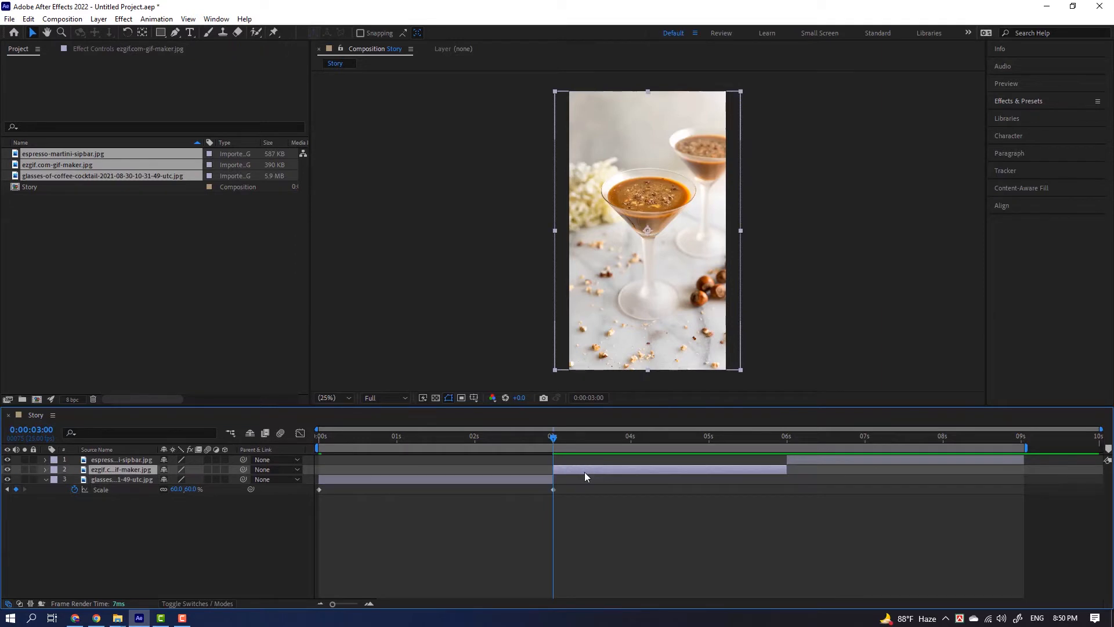
{"action": "key", "text": "s"}
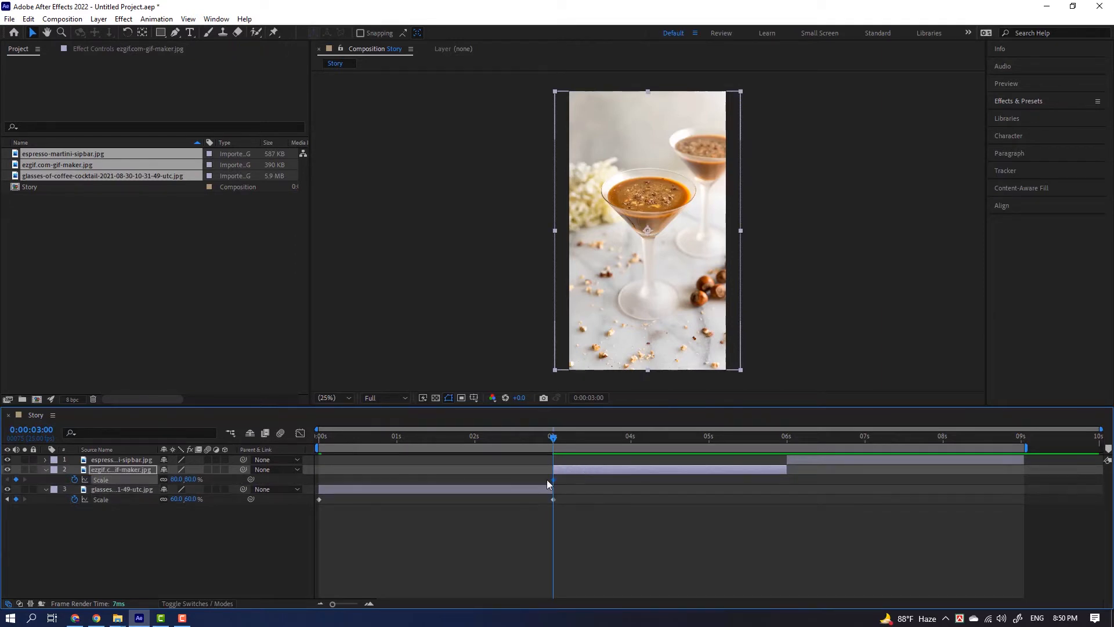
{"action": "left_click_drag", "start_coordinate": [557, 439], "coordinate": [788, 475]}
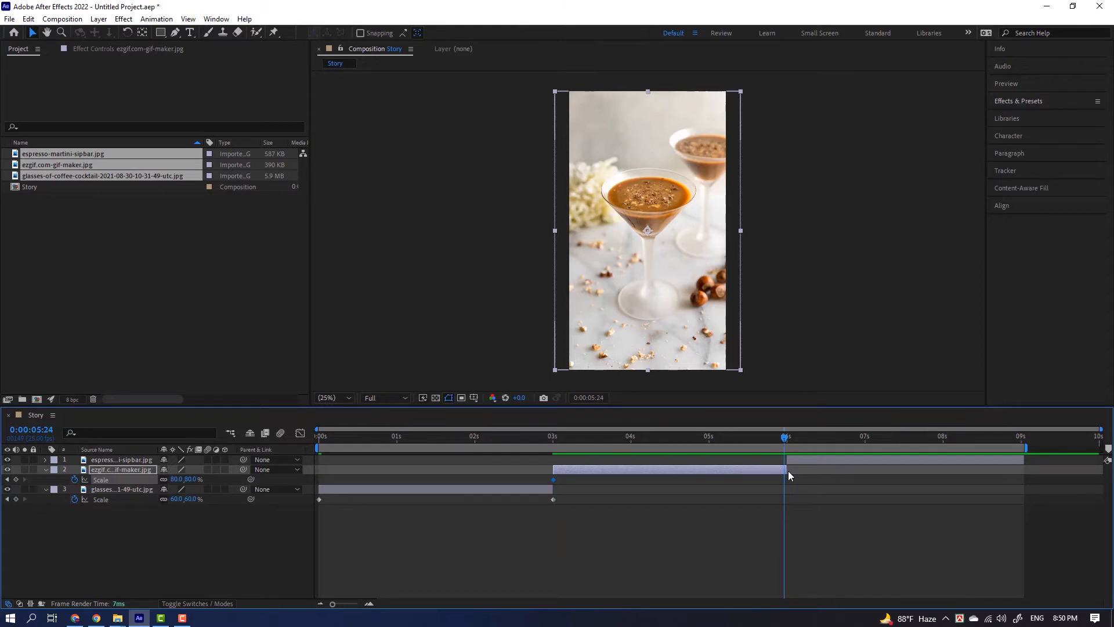
{"action": "left_click", "coordinate": [191, 479]}
{"action": "type", "text": "90"}
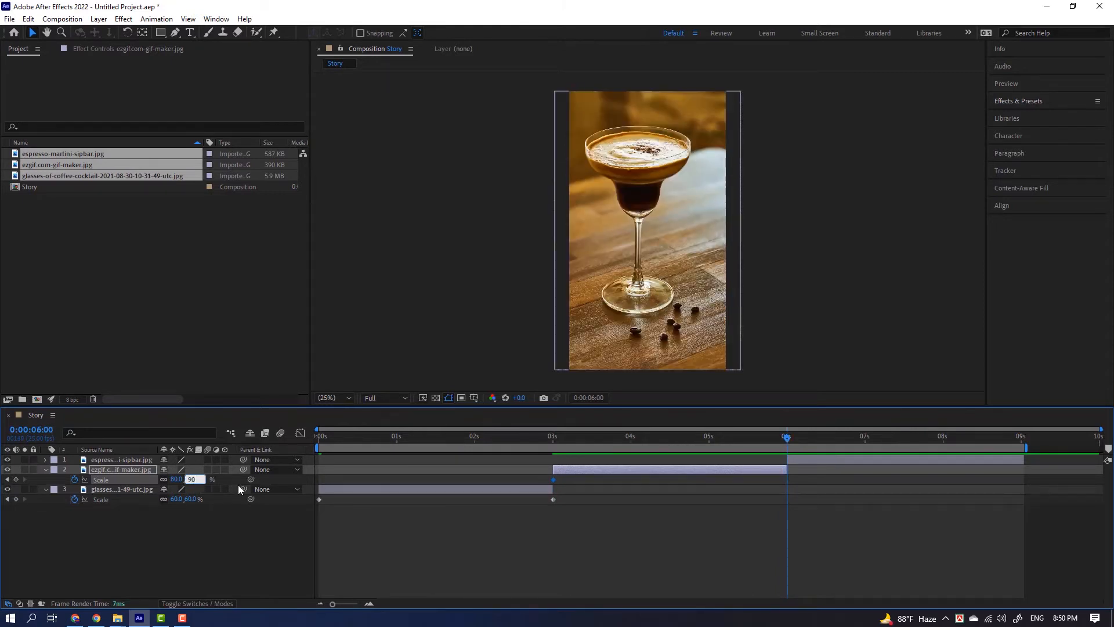
{"action": "key", "text": "Return"}
- Keyframe the espresso-martini layer's Scale at 6 s, and set it to 106% at 9 s
{"action": "left_click", "coordinate": [836, 457]}
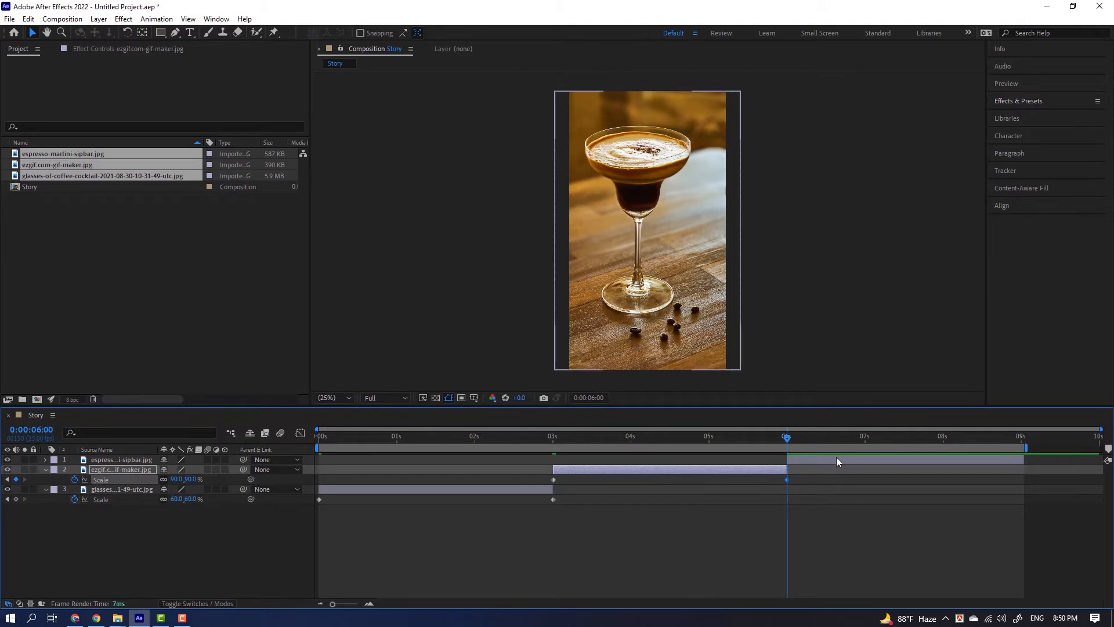
{"action": "key", "text": "s"}
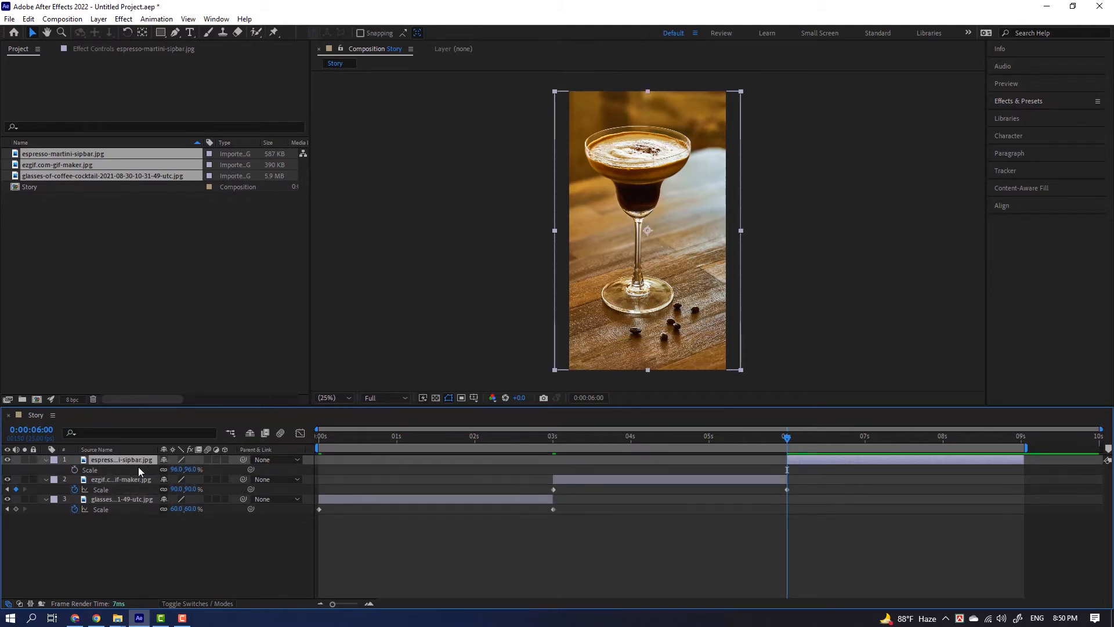
{"action": "left_click", "coordinate": [74, 469]}
{"action": "left_click_drag", "start_coordinate": [786, 442], "coordinate": [1022, 468]}
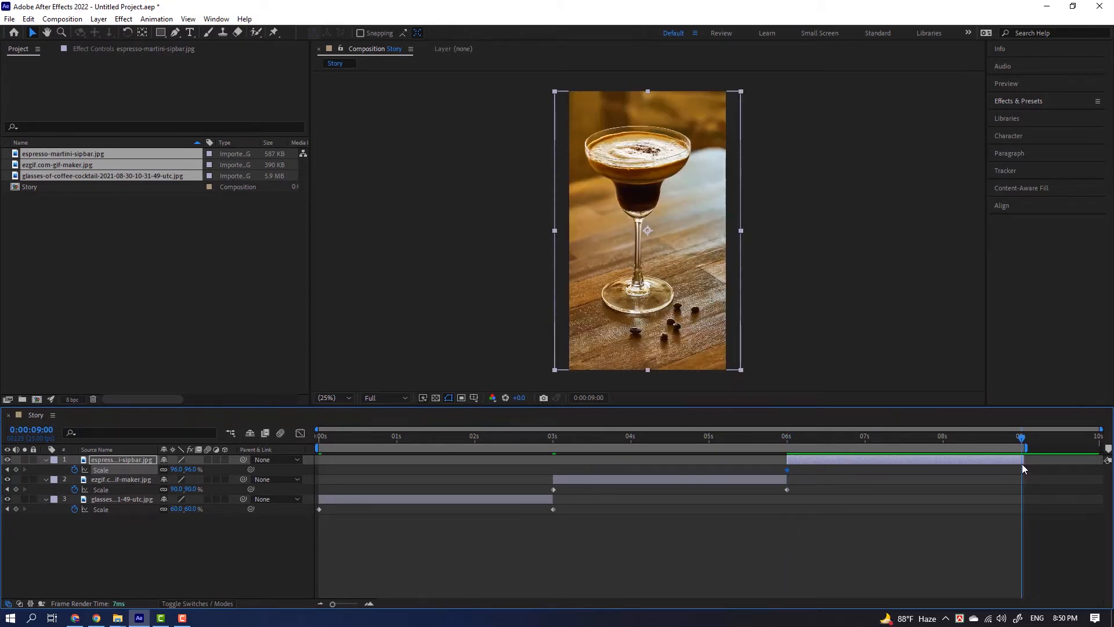
{"action": "left_click", "coordinate": [175, 469]}
{"action": "type", "text": "106"}
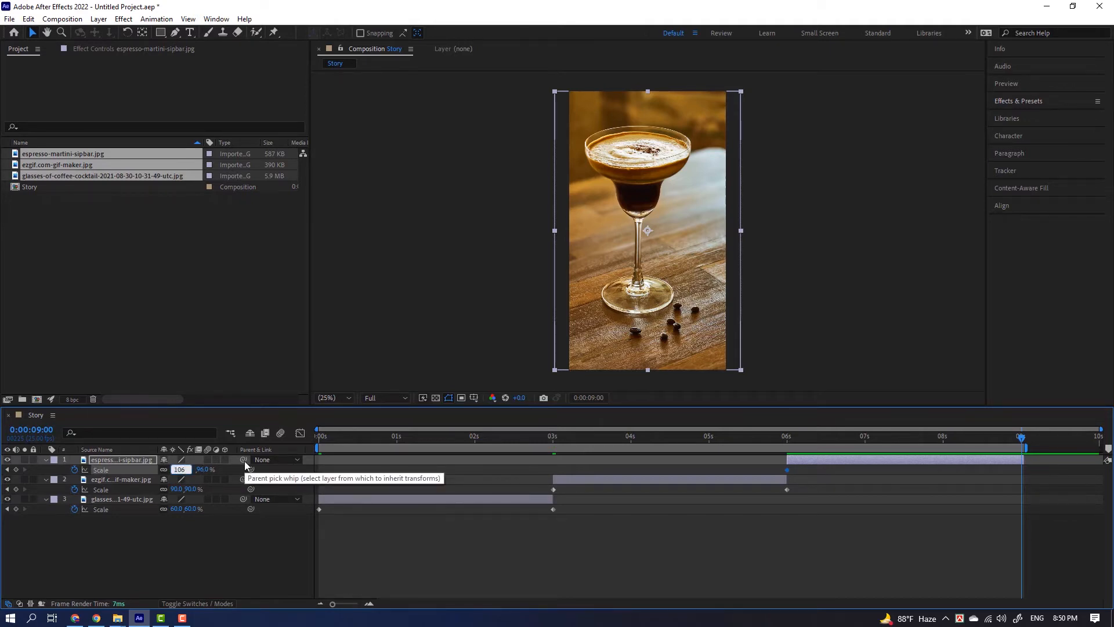
{"action": "key", "text": "Return"}
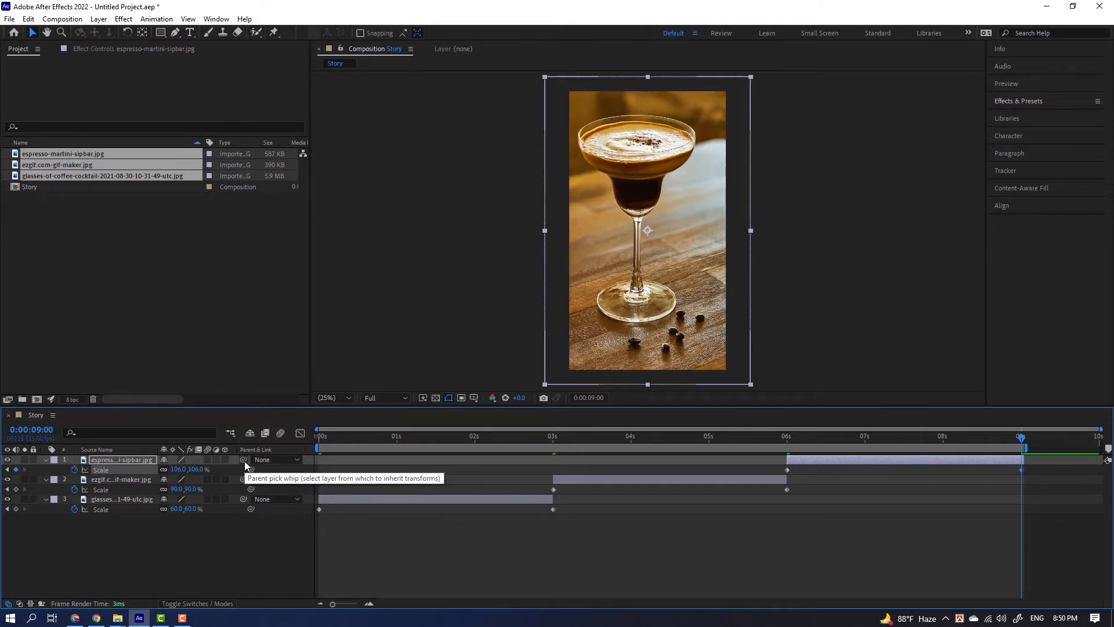
- Preview the zoom animation on the images and return the current time to 3 s
{"action": "key", "text": "space"}
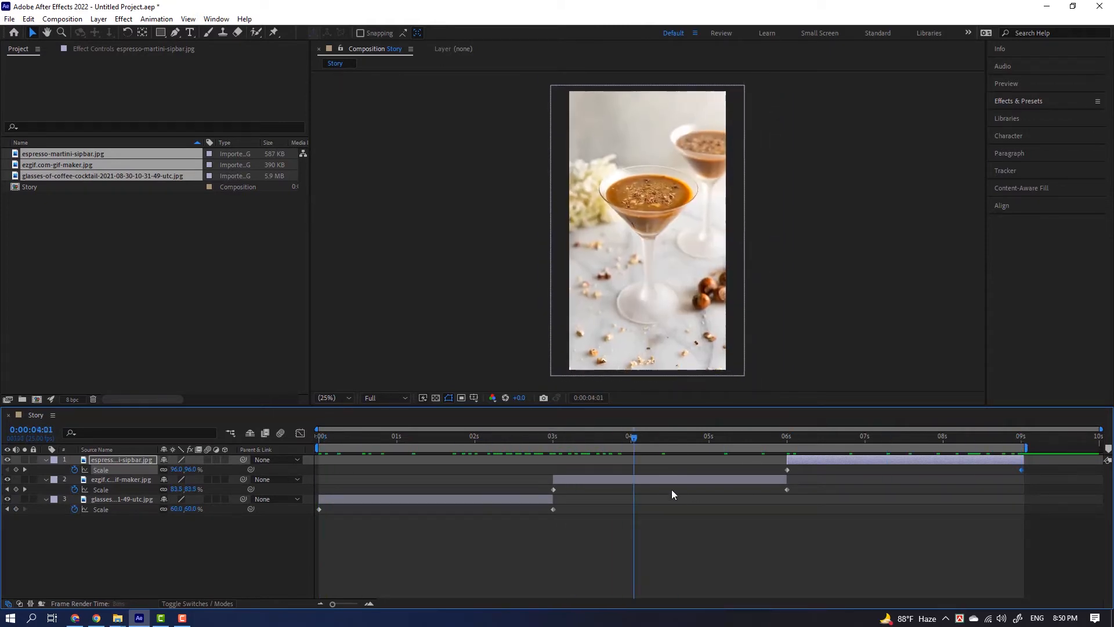
{"action": "left_click_drag", "start_coordinate": [522, 490], "coordinate": [555, 512]}
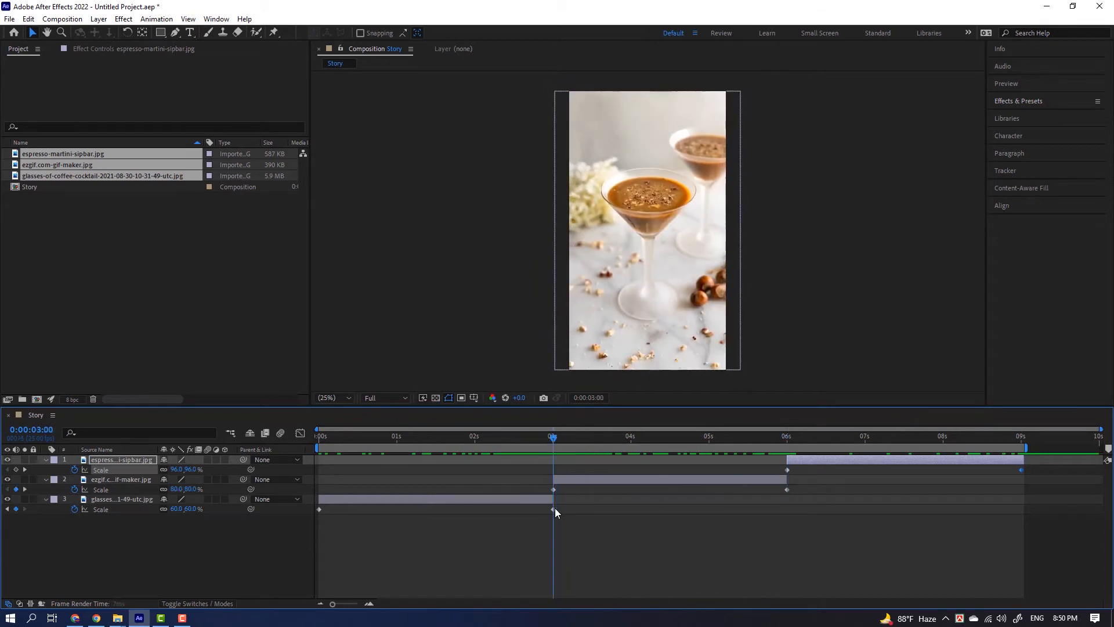
{"action": "left_click", "coordinate": [218, 541]}
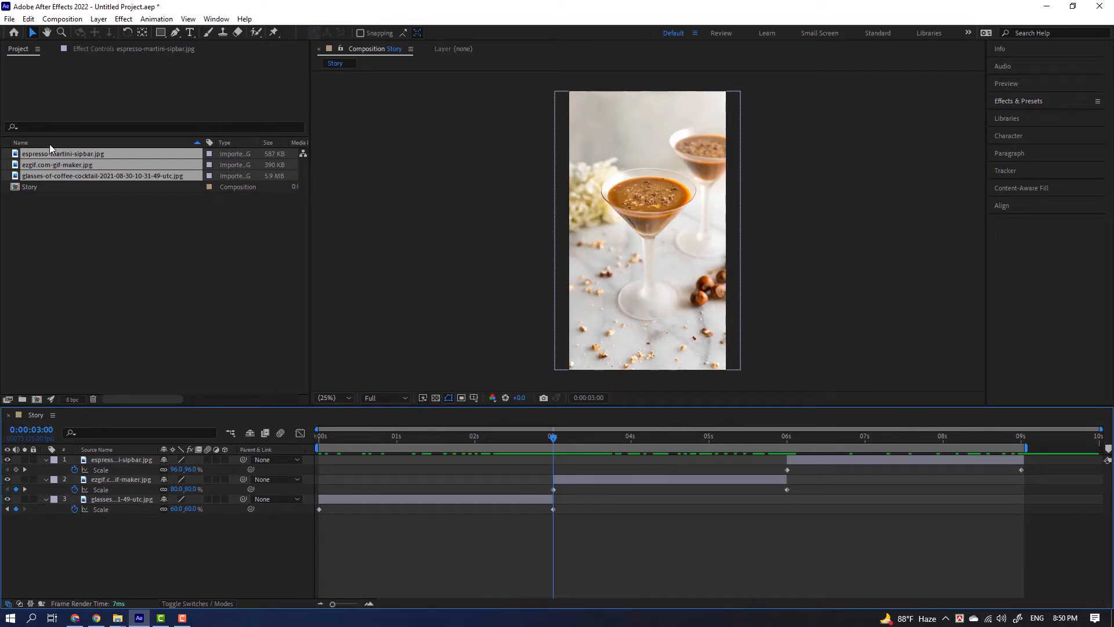
- Draw a peach rectangle across the upper part of the frame, overhanging both sides, and convert it to a Bezier path
{"action": "left_click", "coordinate": [160, 33]}
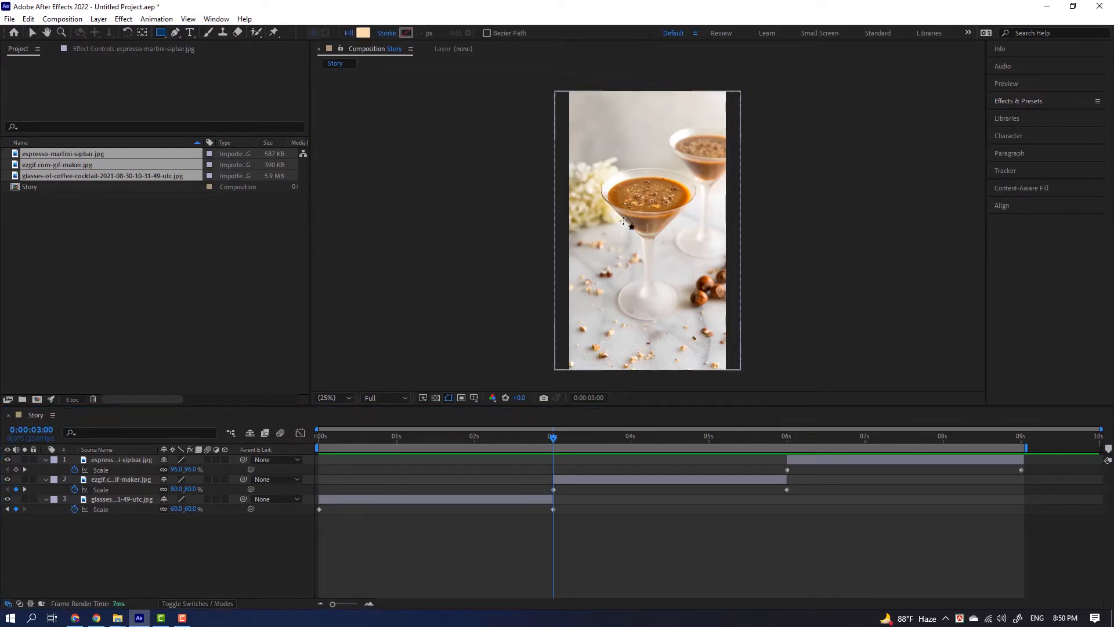
{"action": "left_click_drag", "start_coordinate": [539, 139], "coordinate": [759, 205]}
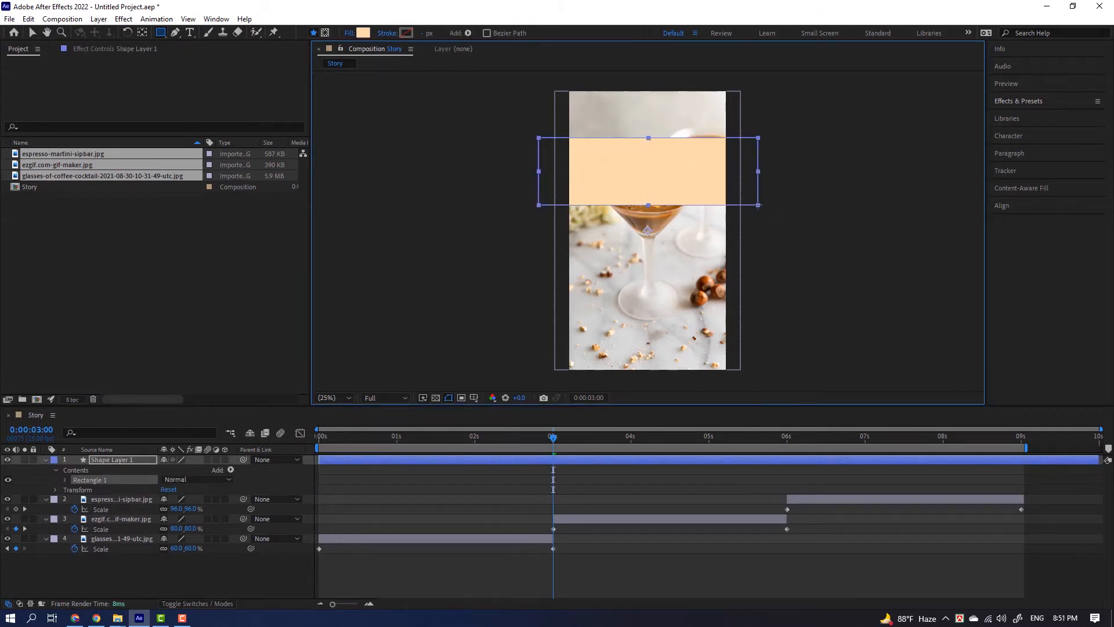
{"action": "left_click", "coordinate": [64, 481]}
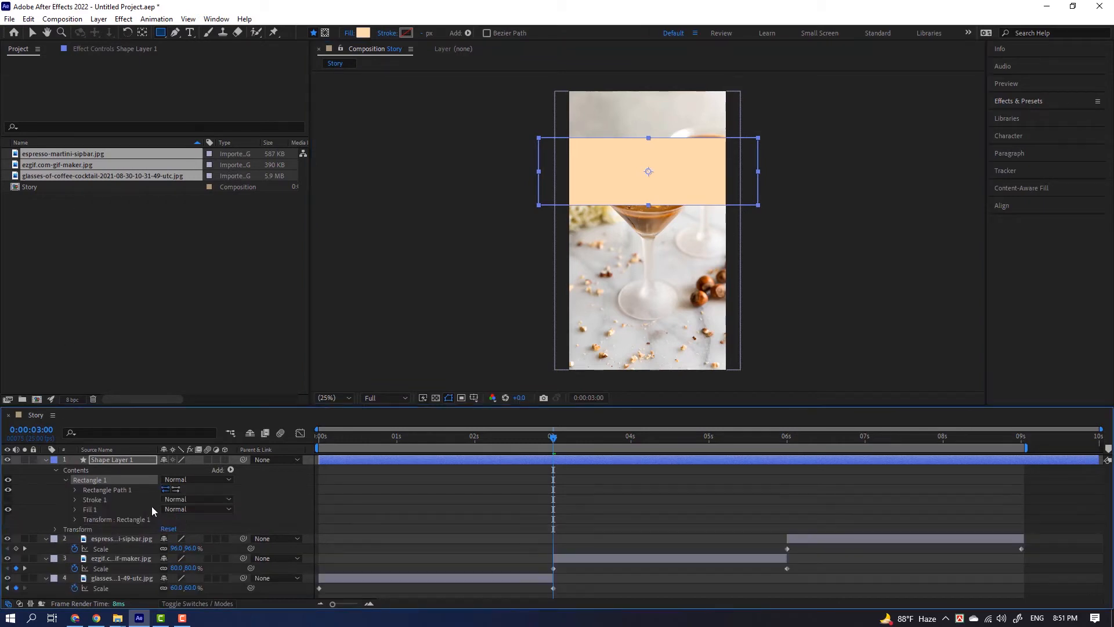
{"action": "left_click", "coordinate": [75, 490]}
{"action": "right_click", "coordinate": [112, 491]}
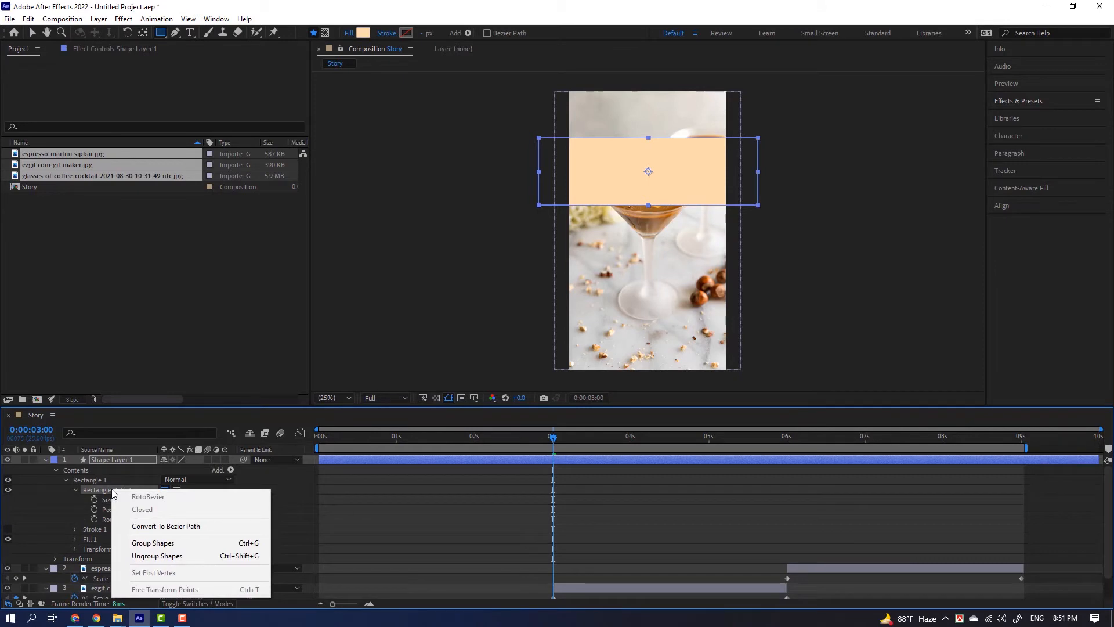
{"action": "left_click", "coordinate": [177, 527]}
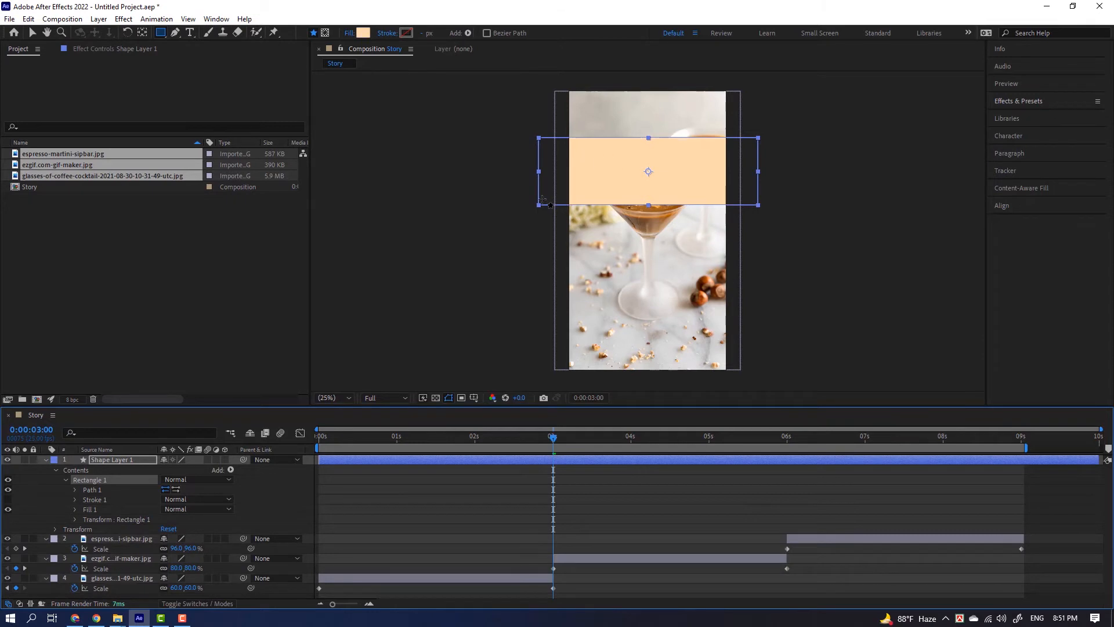
- Slant the rectangle into a diagonal band by raising both vertices at its right end by the same amount
{"action": "left_click", "coordinate": [76, 491]}
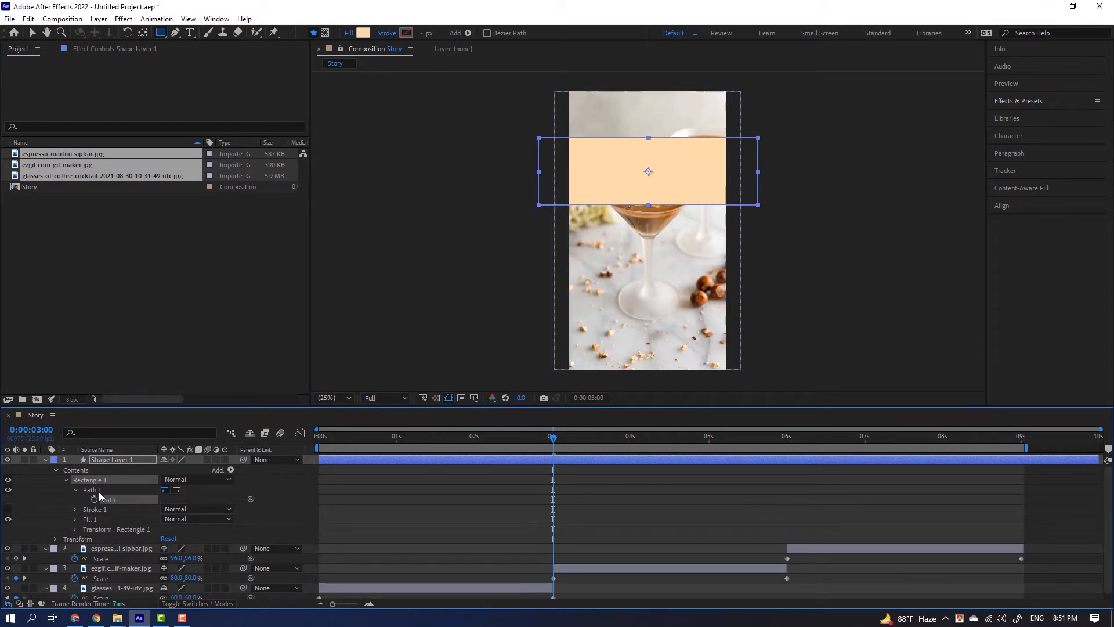
{"action": "left_click", "coordinate": [92, 490]}
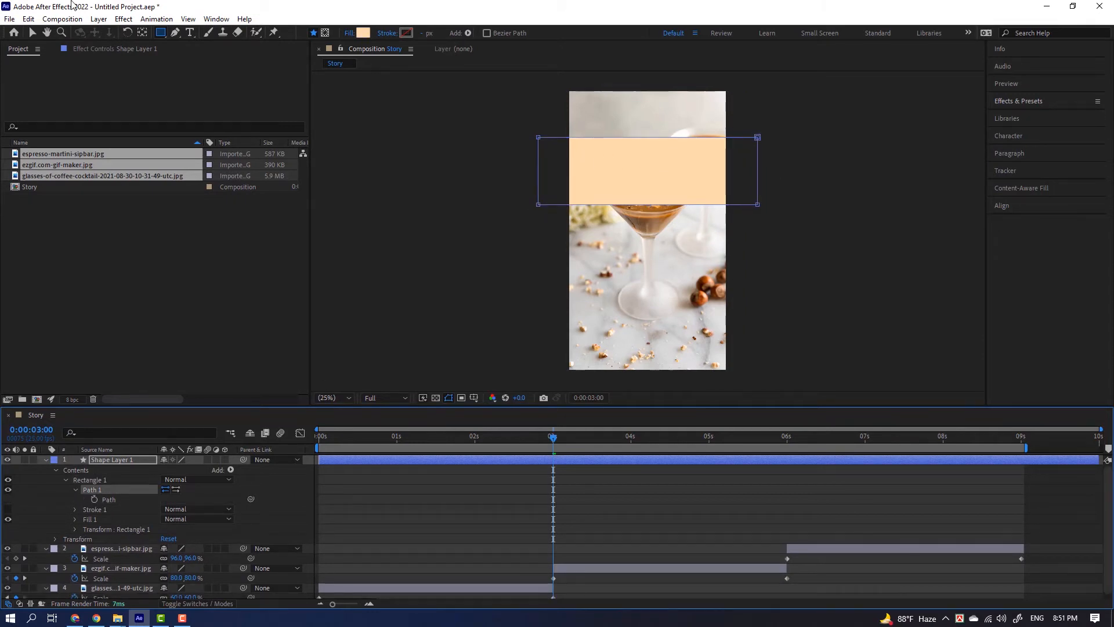
{"action": "left_click", "coordinate": [32, 32]}
{"action": "left_click", "coordinate": [757, 138]}
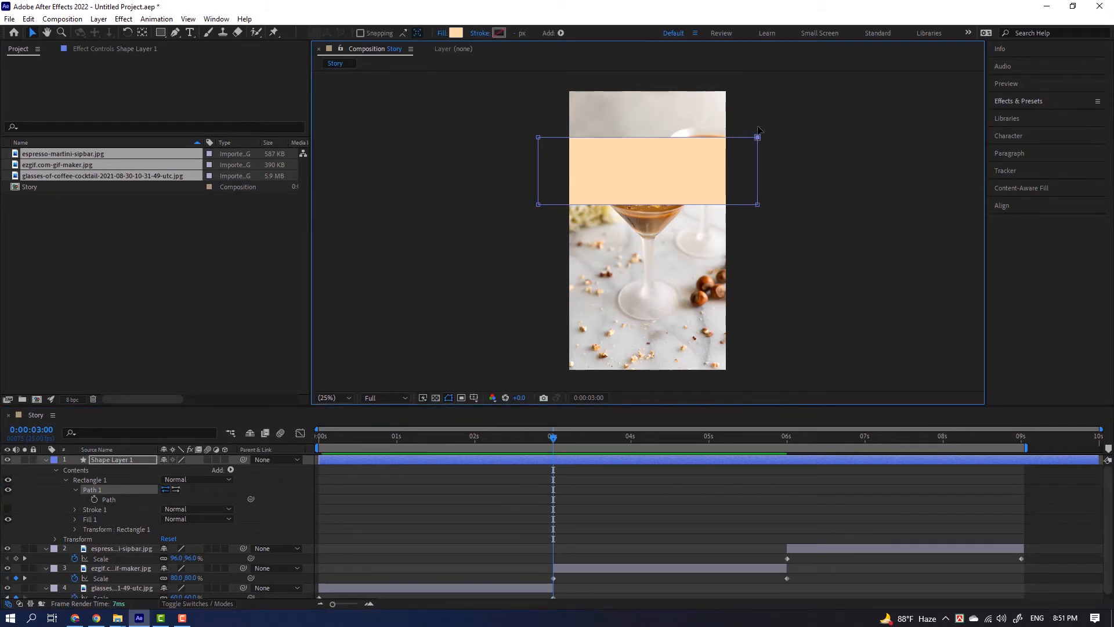
{"action": "left_click_drag", "start_coordinate": [758, 137], "coordinate": [758, 123]}
{"action": "key", "text": "ctrl+z"}
{"action": "left_click_drag", "start_coordinate": [758, 205], "coordinate": [758, 170]}
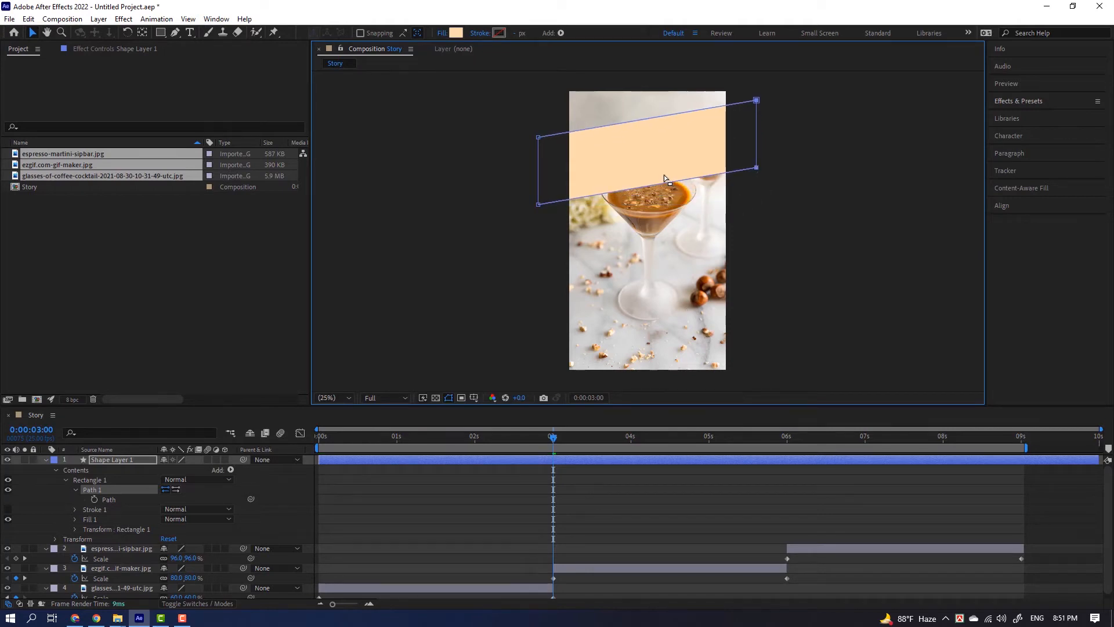
- Trim the shape layer to run from about 2.6 s to 3.4 s, around the cut between the first two images
{"action": "key", "text": "comma"}
{"action": "left_click_drag", "start_coordinate": [661, 168], "coordinate": [673, 140]}
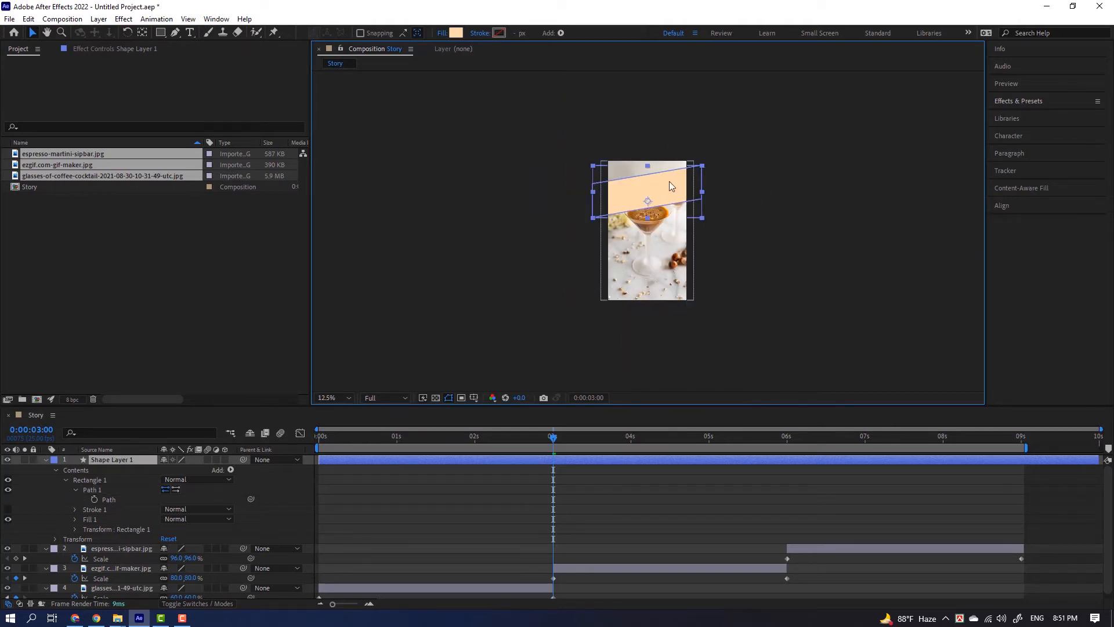
{"action": "left_click", "coordinate": [732, 261]}
{"action": "left_click", "coordinate": [103, 461]}
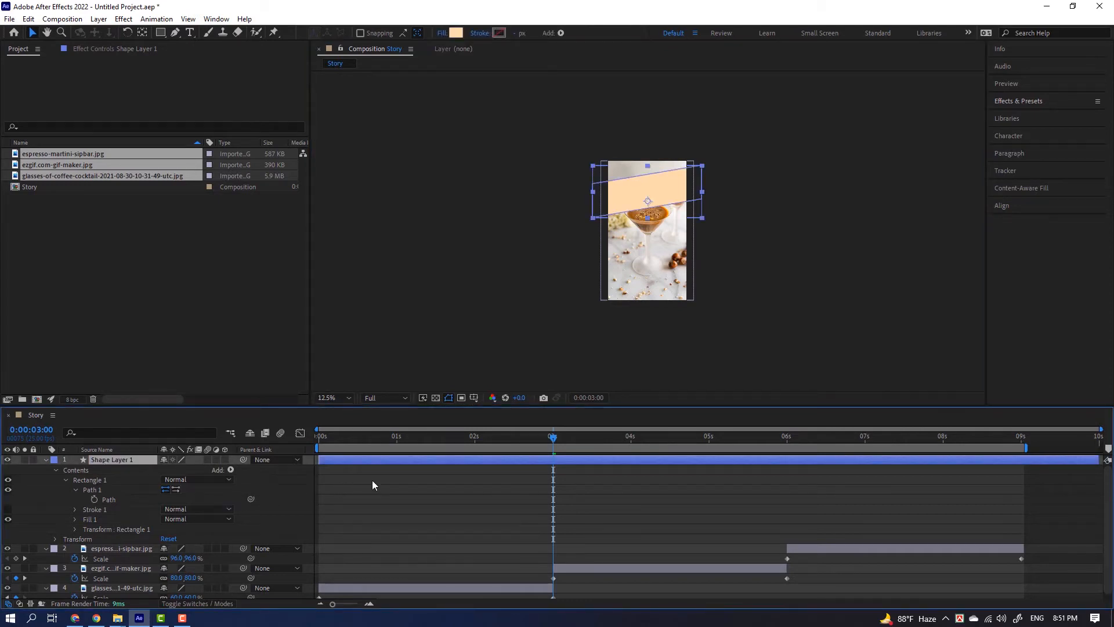
{"action": "left_click", "coordinate": [500, 480]}
{"action": "left_click", "coordinate": [574, 460]}
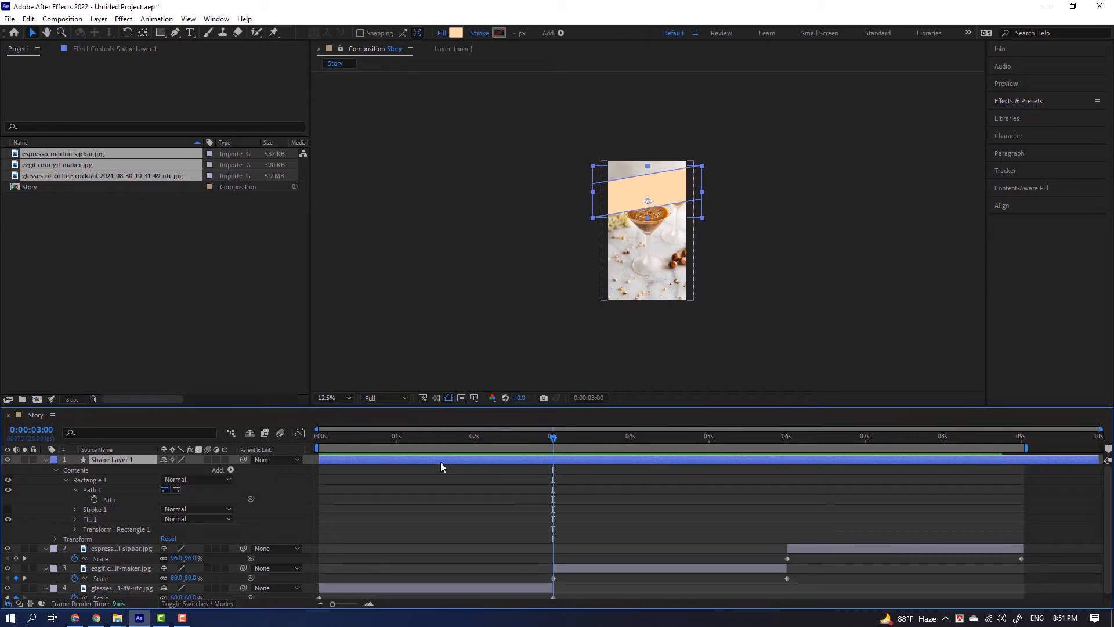
{"action": "left_click_drag", "start_coordinate": [320, 460], "coordinate": [520, 460]}
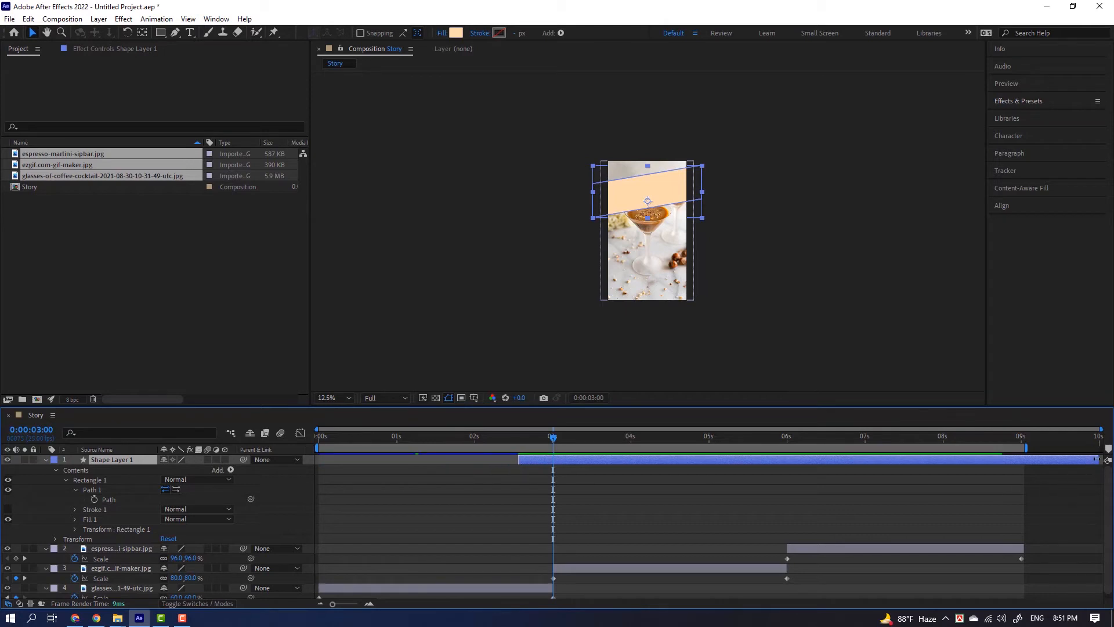
{"action": "left_click_drag", "start_coordinate": [1096, 459], "coordinate": [554, 444]}
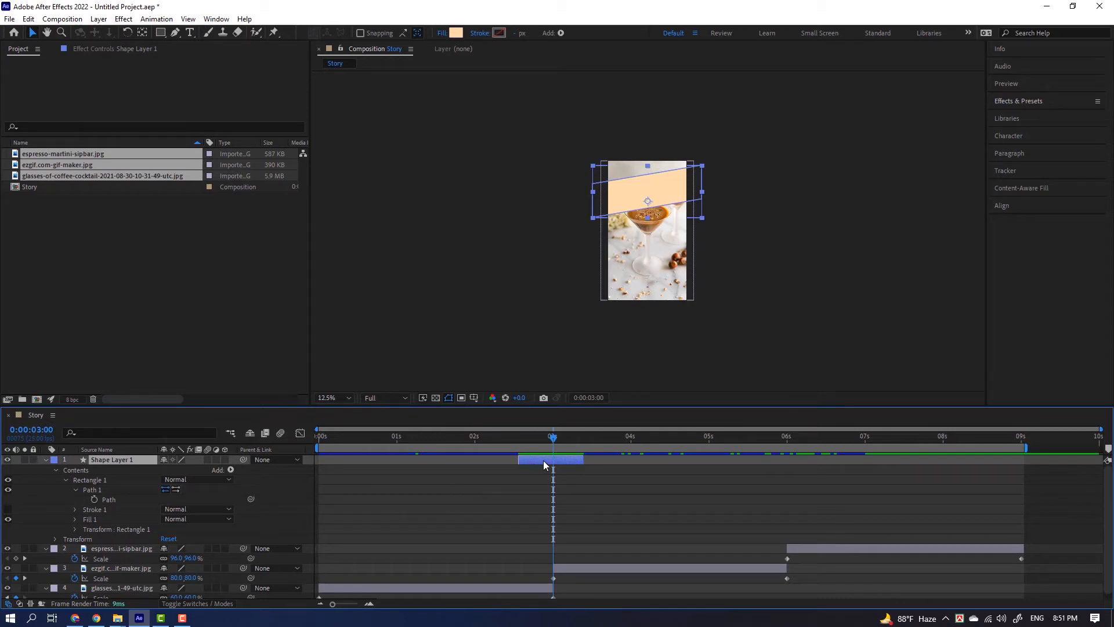
- Time-stretch the shape layer to a duration of about 1 s, spanning about 2.5 s to 3.5 s around the first cut
{"action": "right_click", "coordinate": [106, 459]}
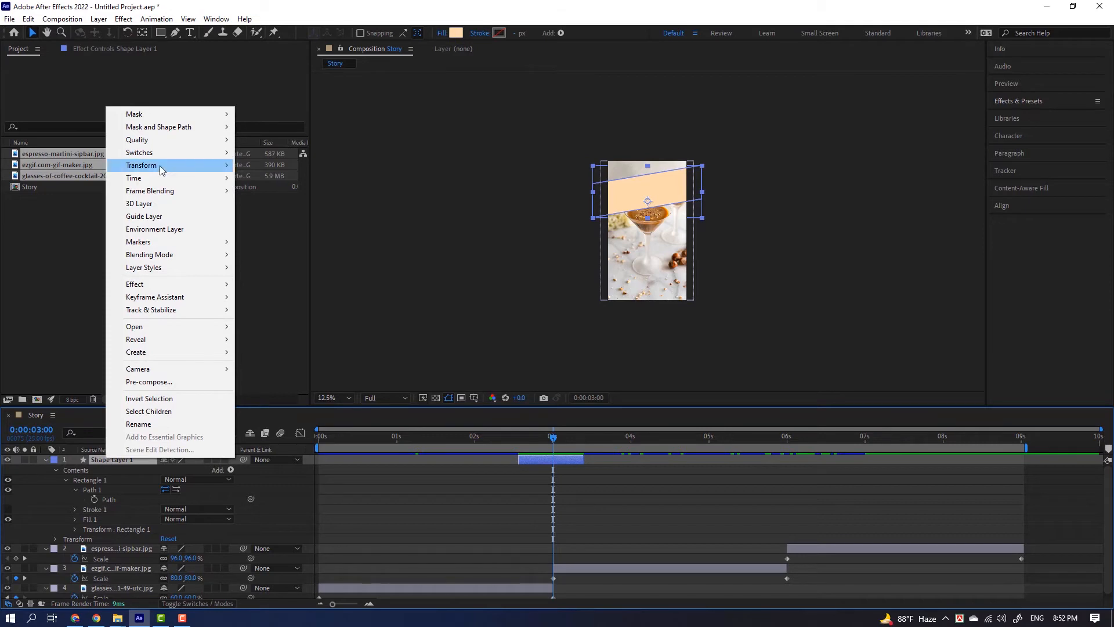
{"action": "mouse_move", "coordinate": [162, 182]}
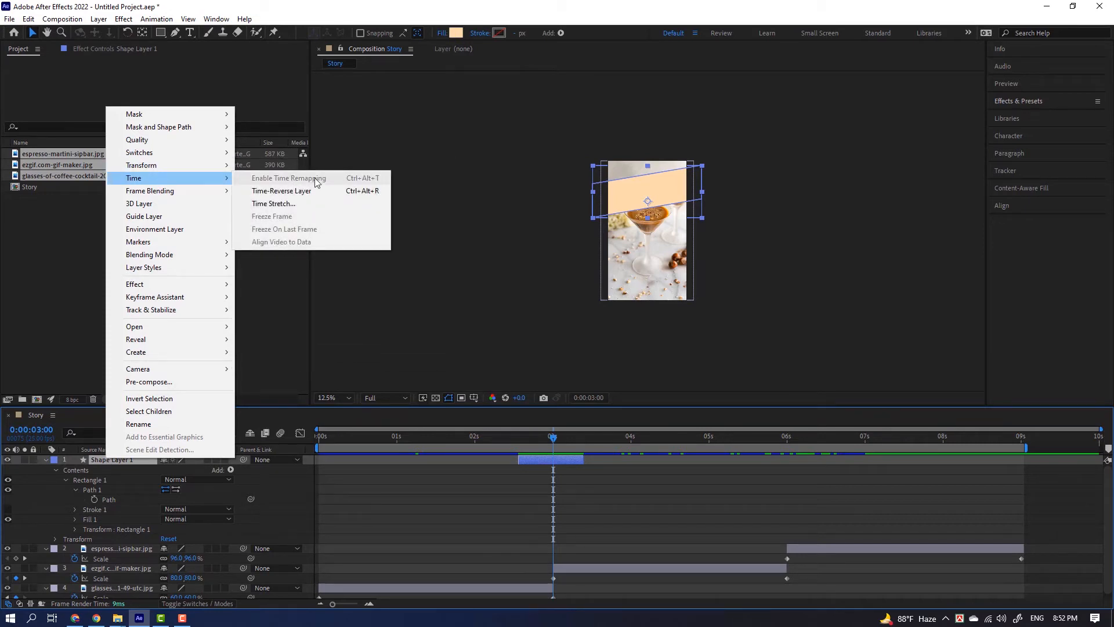
{"action": "left_click", "coordinate": [274, 203]}
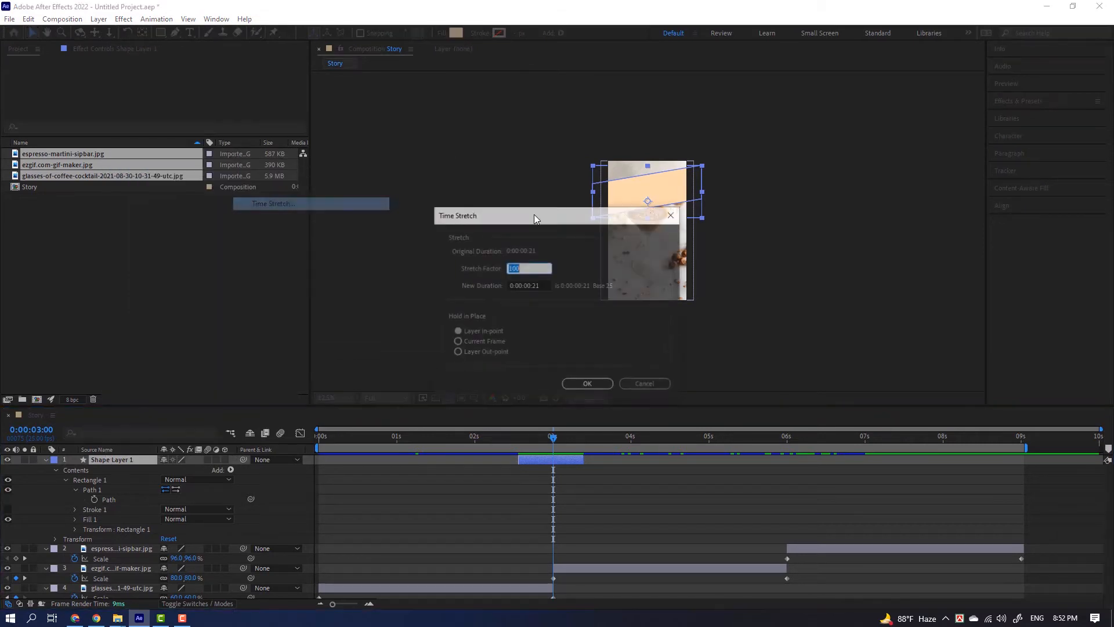
{"action": "double_click", "coordinate": [532, 286]}
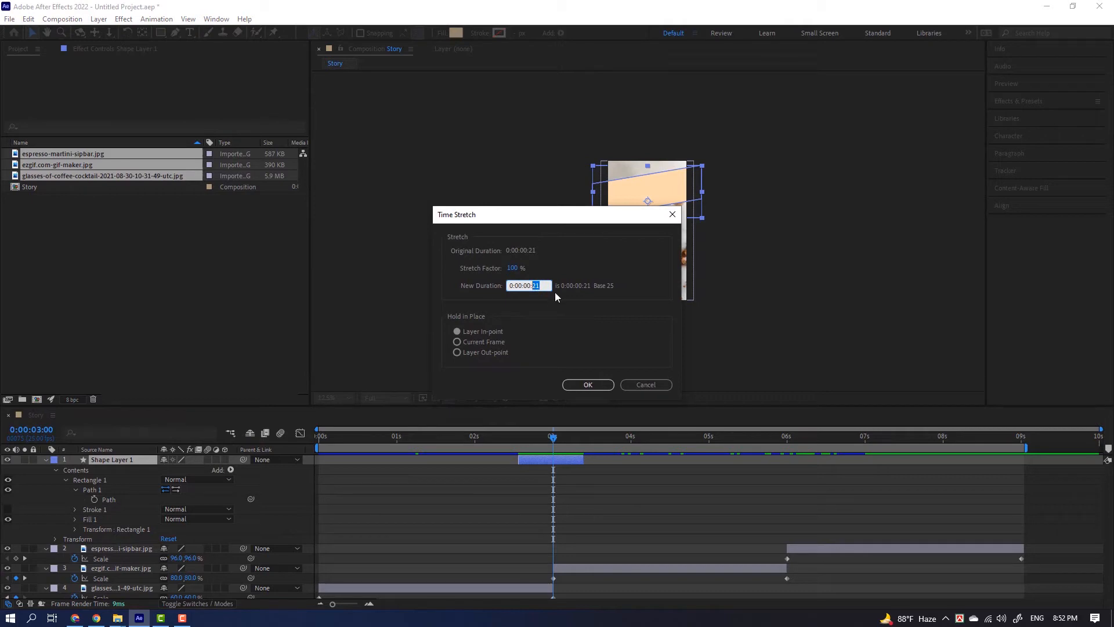
{"action": "type", "text": "2"}
{"action": "left_click", "coordinate": [588, 385]}
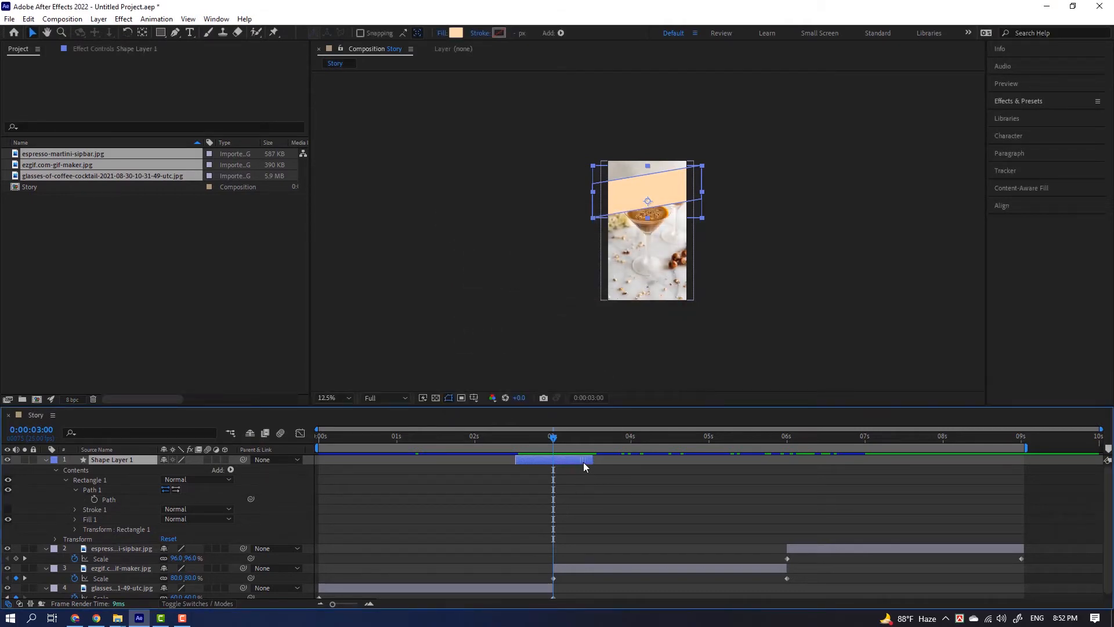
- Start animating the shape layer's rectangle path with a keyframe at 0:00:02:13, where the layer begins
{"action": "mouse_move", "coordinate": [553, 439]}
{"action": "left_mouse_down"}
{"action": "mouse_move", "coordinate": [514, 447]}
{"action": "mouse_move", "coordinate": [555, 447]}
{"action": "left_mouse_up"}
{"action": "left_click_drag", "start_coordinate": [553, 442], "coordinate": [516, 448]}
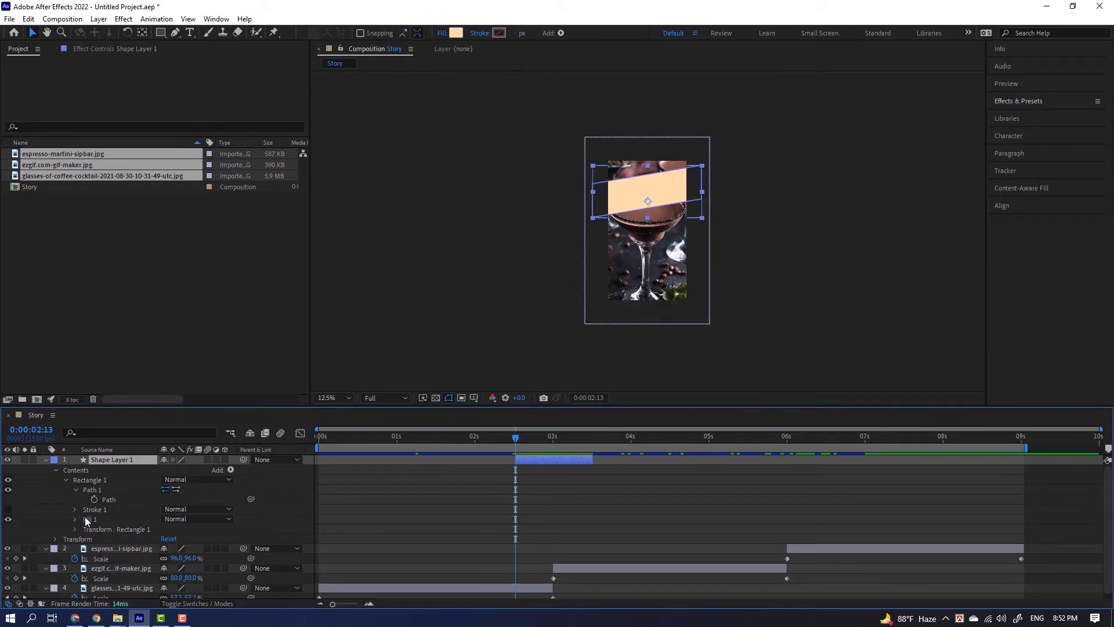
{"action": "left_click", "coordinate": [113, 489]}
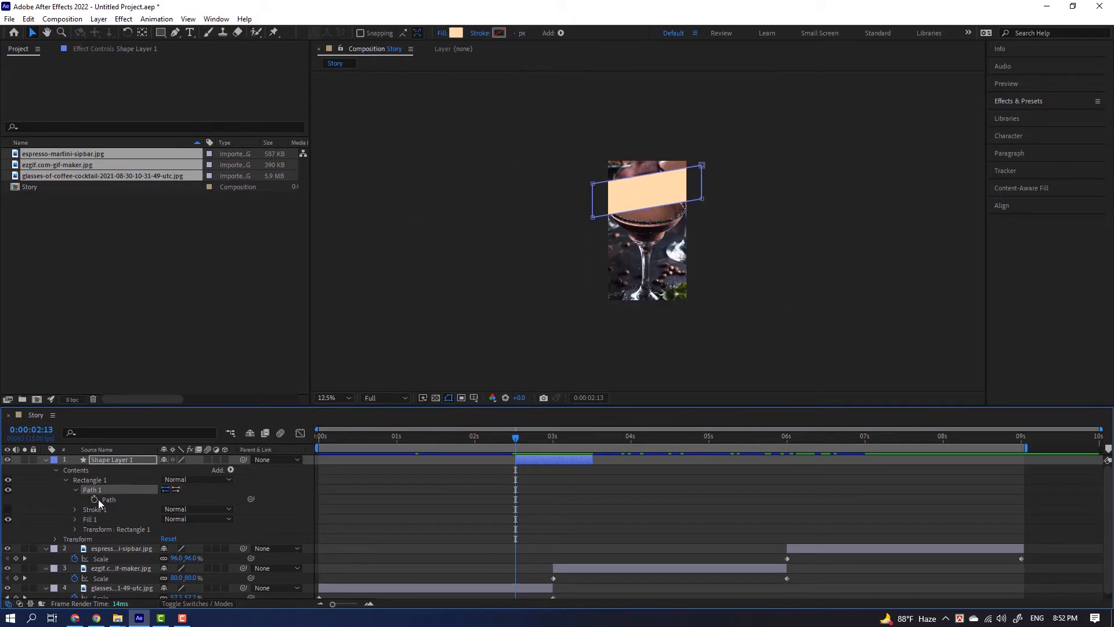
{"action": "left_click", "coordinate": [96, 499]}
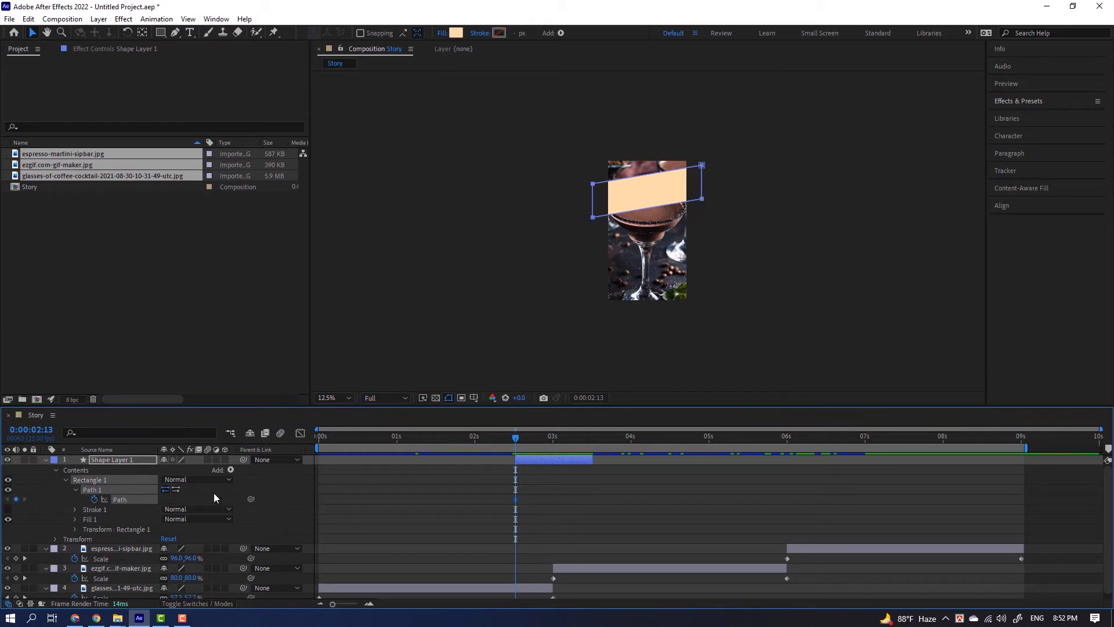
- Raise the band's upper and lower edges at the first path keyframe so the slanted shape sits completely above the frame
{"action": "left_click", "coordinate": [91, 490]}
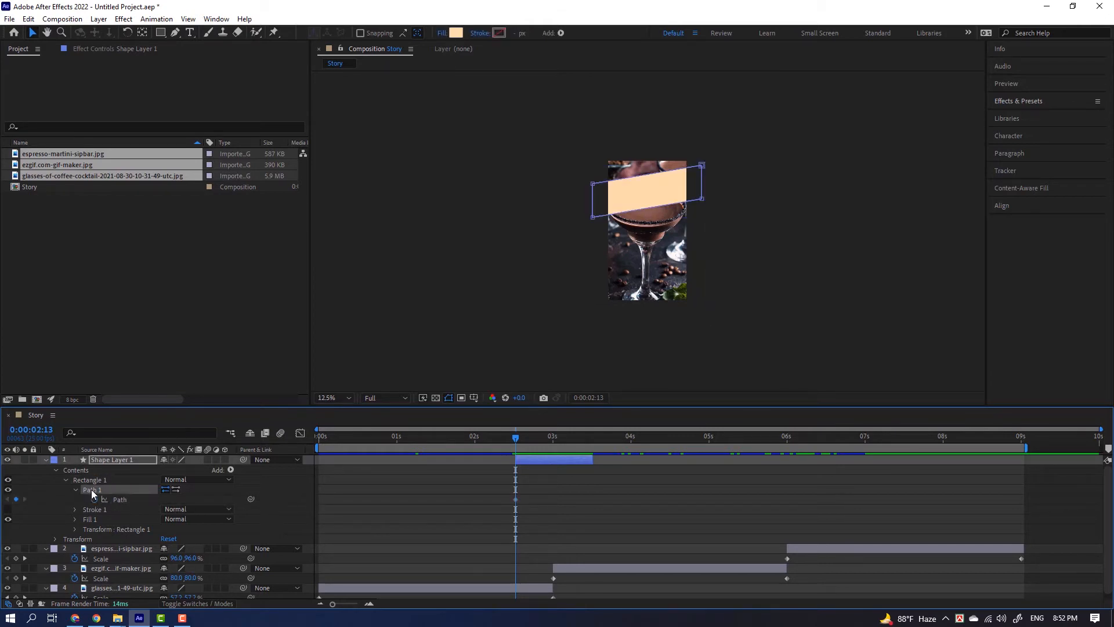
{"action": "scroll", "coordinate": [690, 243], "scroll_direction": "up", "scroll_amount": 3}
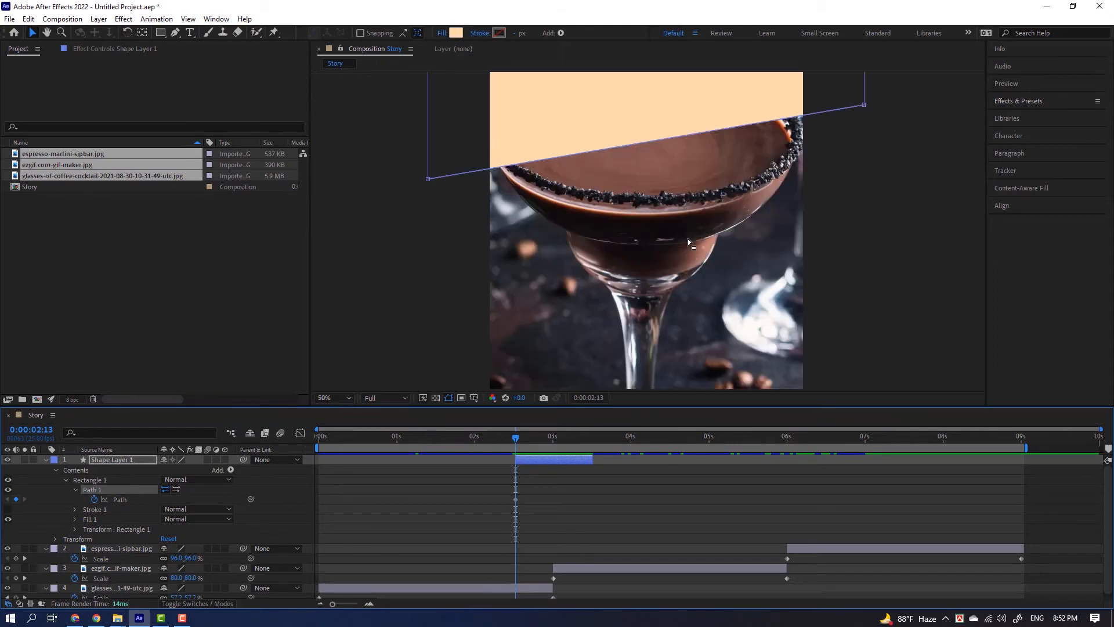
{"action": "scroll", "coordinate": [690, 242], "scroll_direction": "down", "scroll_amount": 2}
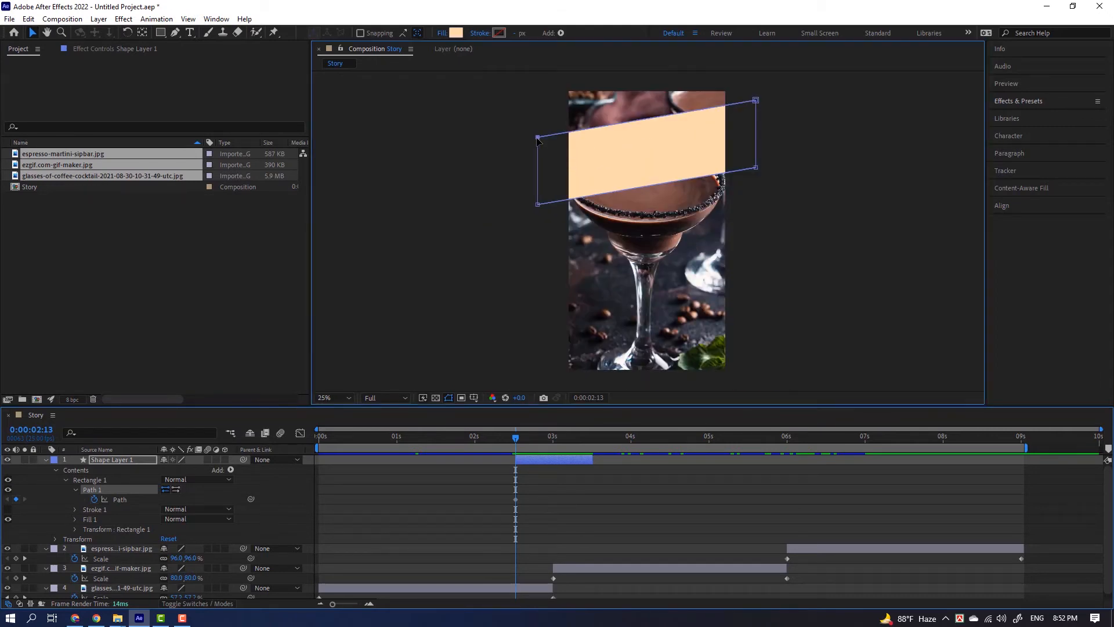
{"action": "scroll", "coordinate": [557, 142], "scroll_direction": "down", "scroll_amount": 1}
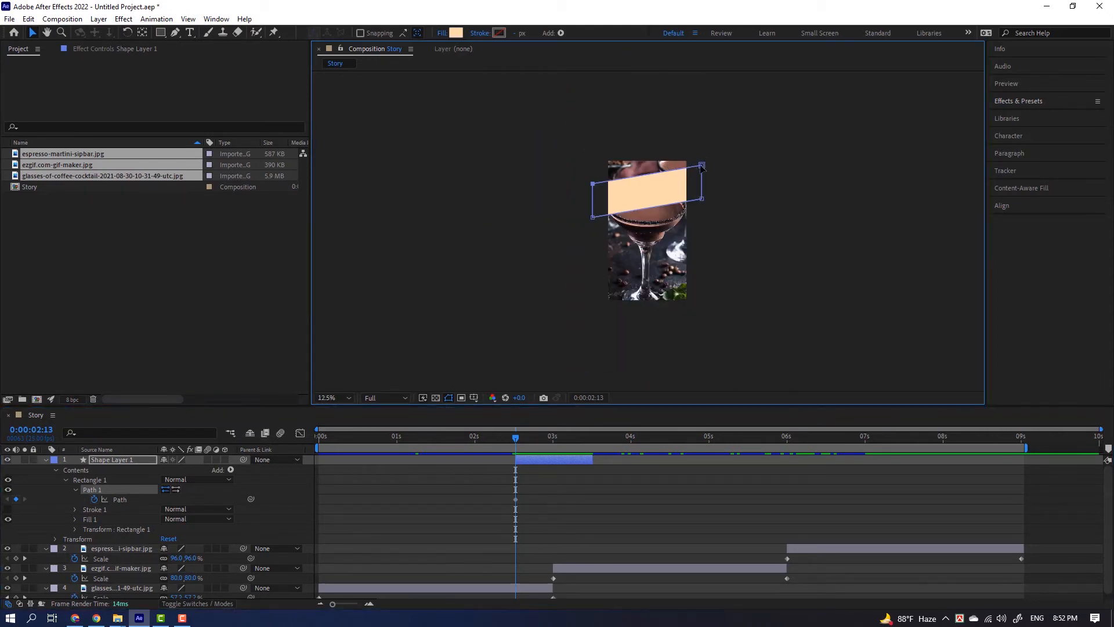
{"action": "left_click_drag", "start_coordinate": [702, 166], "coordinate": [701, 120]}
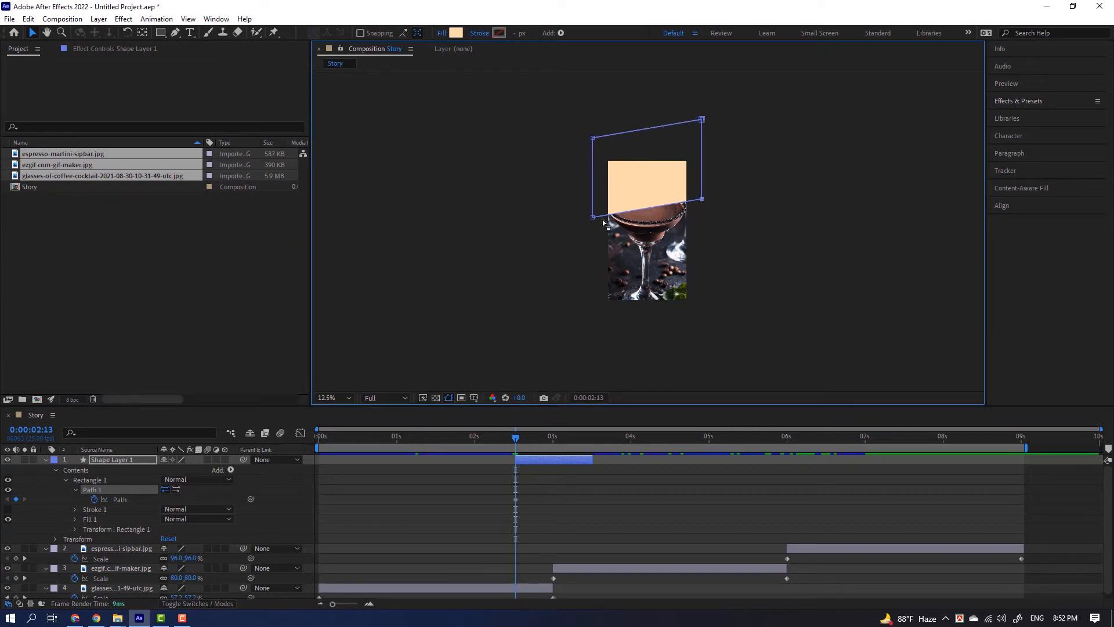
{"action": "left_click_drag", "start_coordinate": [594, 218], "coordinate": [594, 158]}
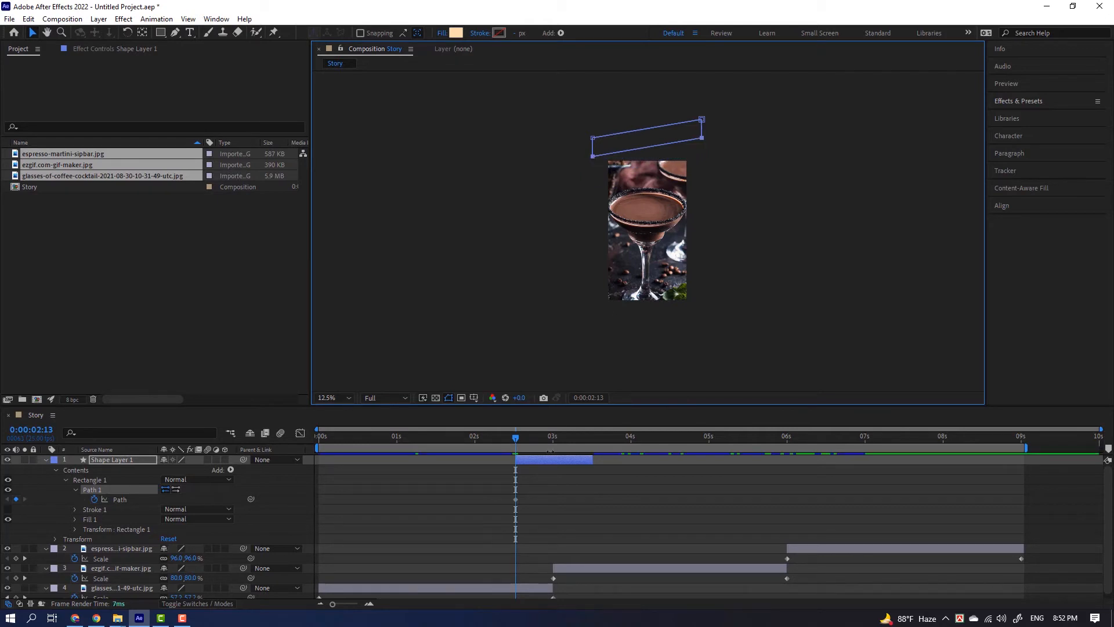
- At 0:00:02:24 lower the band's bottom edge below the frame to cover the image, and add a holding path keyframe at 0:00:03:02
{"action": "left_click_drag", "start_coordinate": [520, 444], "coordinate": [546, 447]}
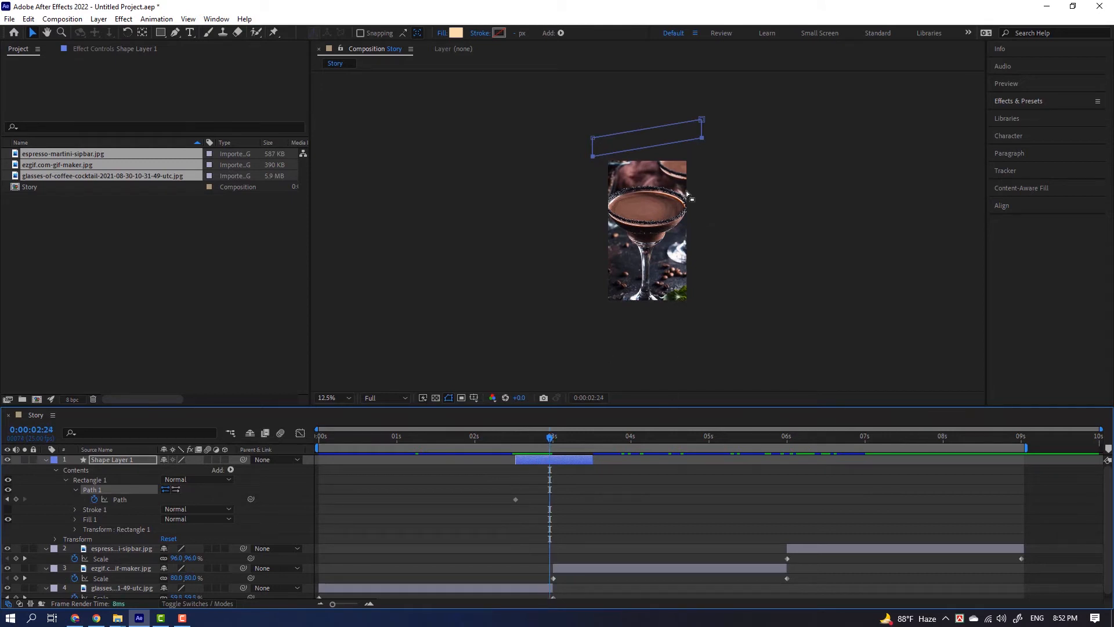
{"action": "left_click_drag", "start_coordinate": [703, 139], "coordinate": [709, 306]}
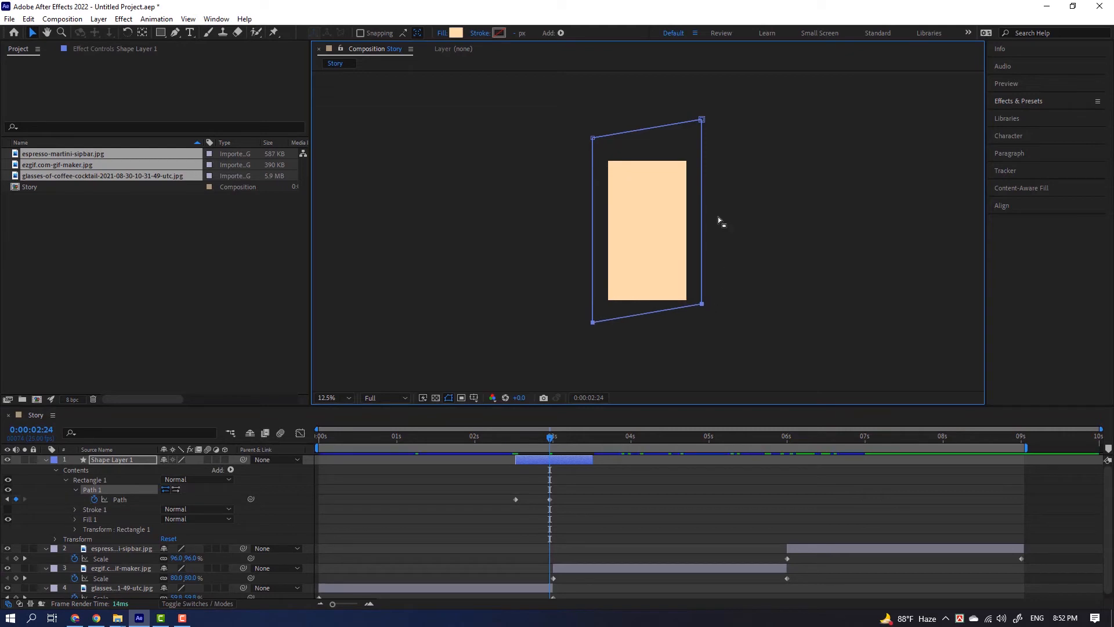
{"action": "left_click", "coordinate": [560, 440]}
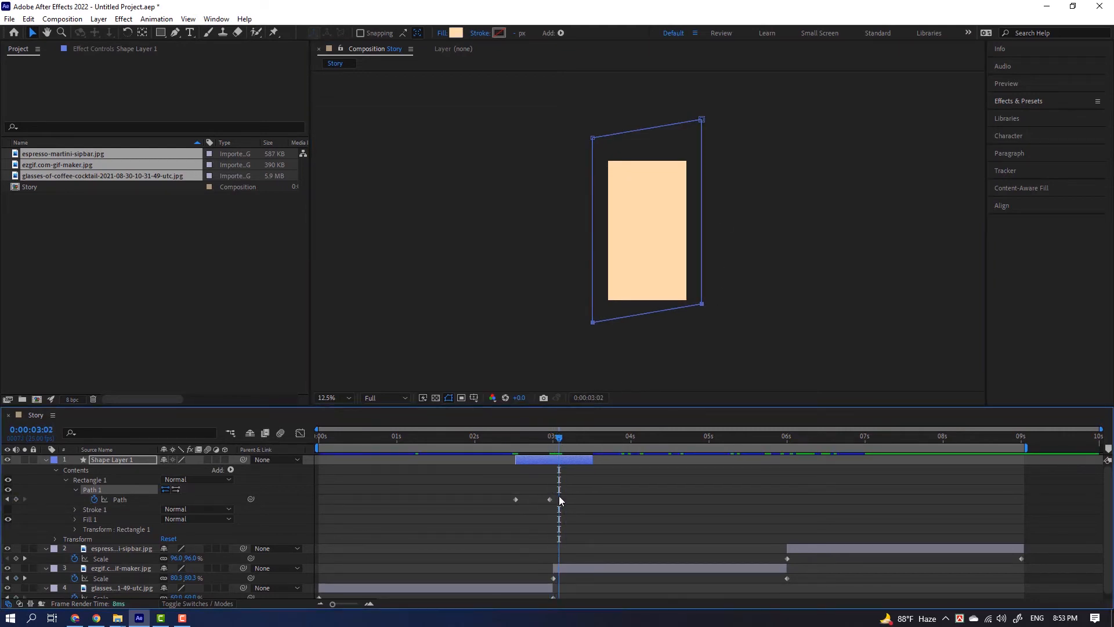
{"action": "left_click", "coordinate": [17, 501]}
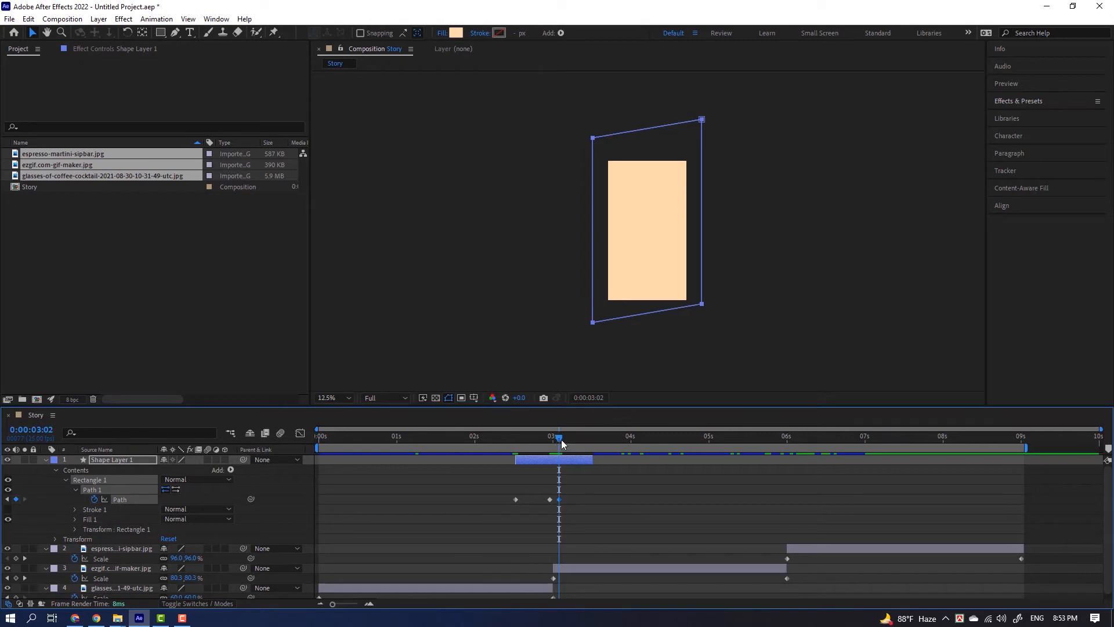
- At 0:00:03:11 lower the shape's two upper vertices together below the frame so the second image is uncovered
{"action": "left_click_drag", "start_coordinate": [563, 441], "coordinate": [588, 441]}
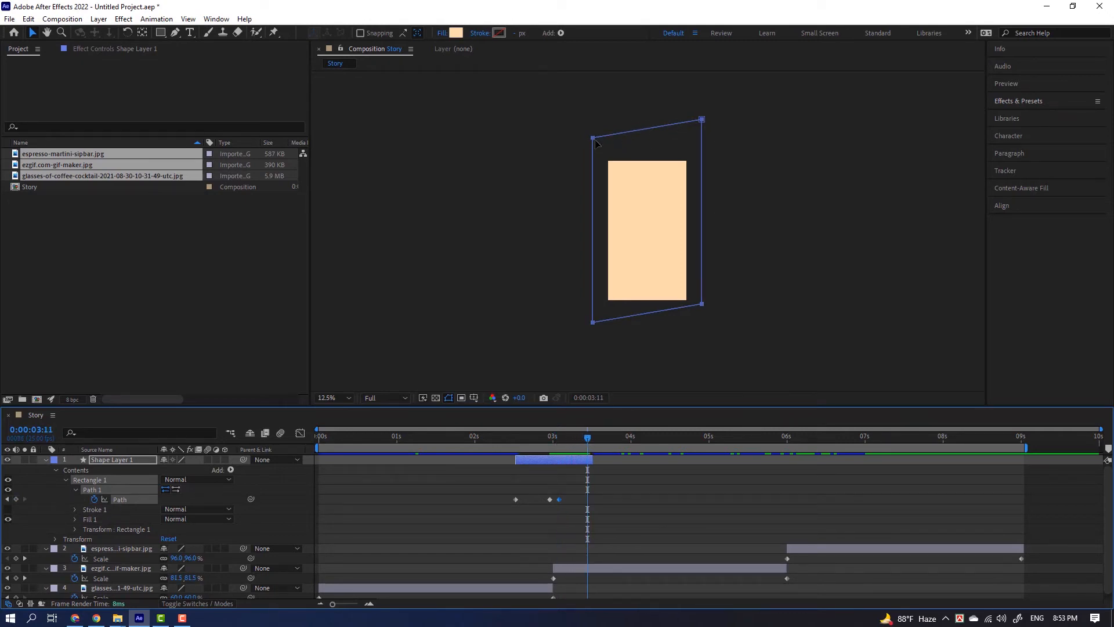
{"action": "left_click", "coordinate": [196, 492]}
{"action": "left_click", "coordinate": [85, 492]}
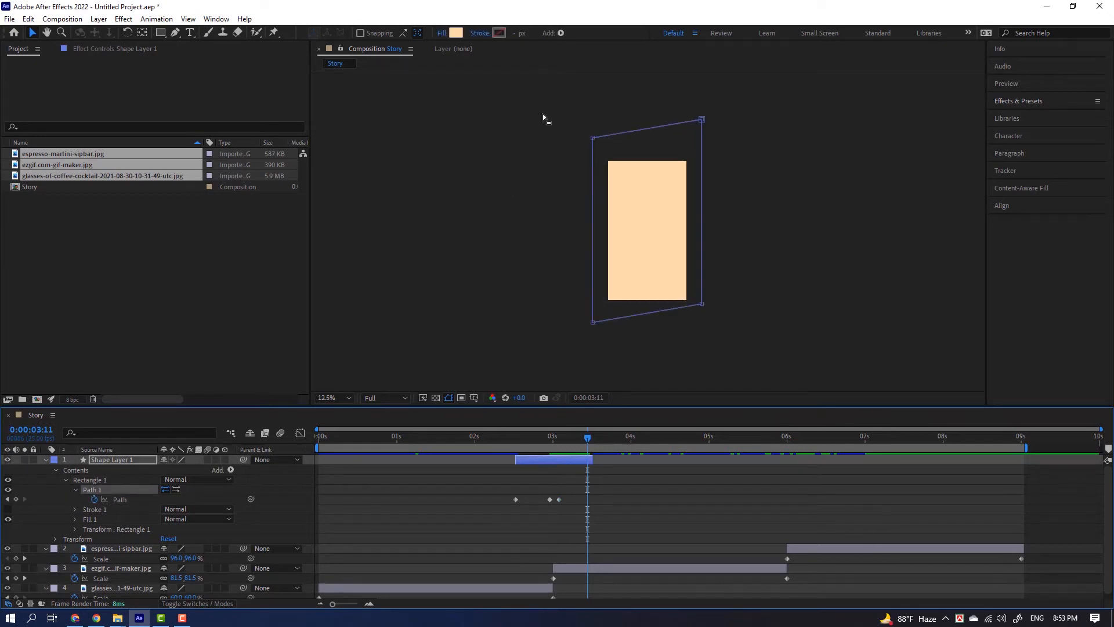
{"action": "left_click", "coordinate": [593, 139]}
{"action": "left_click_drag", "start_coordinate": [702, 119], "coordinate": [704, 300]}
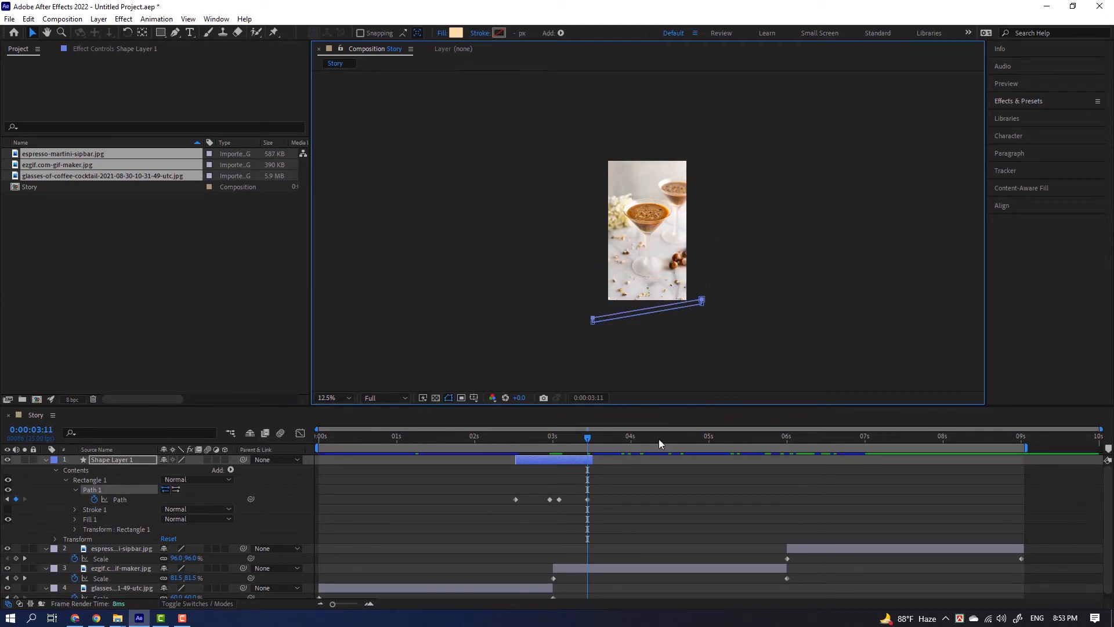
{"action": "left_click", "coordinate": [602, 478]}
- Apply Easy Ease to all four path keyframes of the shape layer, first the opening pair, then the closing pair
{"action": "left_click_drag", "start_coordinate": [588, 439], "coordinate": [514, 507]}
{"action": "right_click", "coordinate": [548, 499]}
{"action": "mouse_move", "coordinate": [629, 492]}
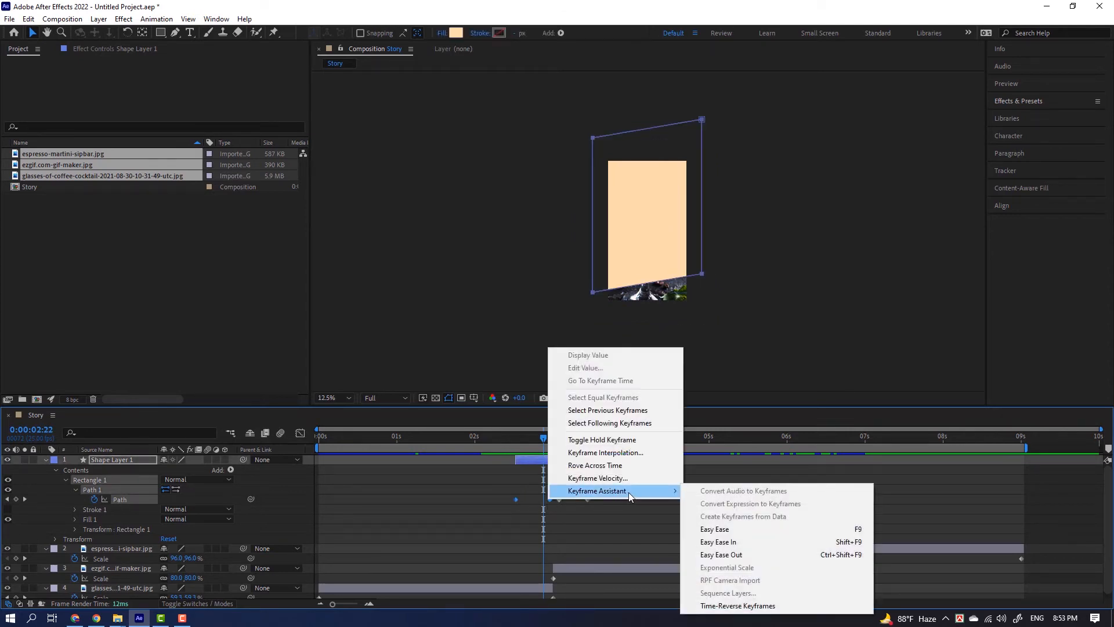
{"action": "left_click", "coordinate": [711, 529]}
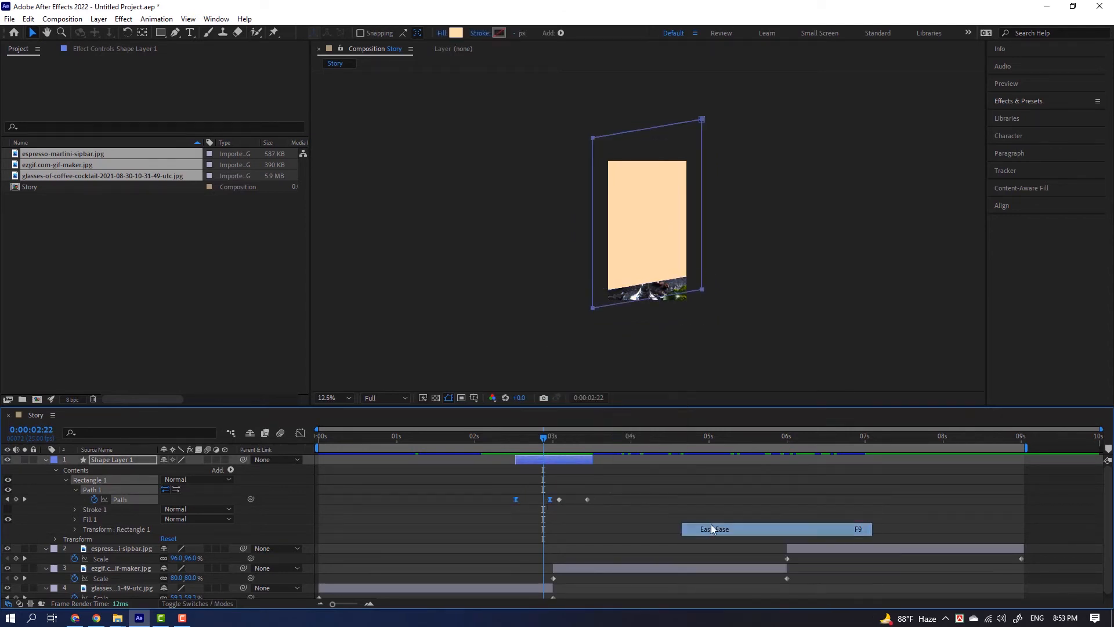
{"action": "left_click_drag", "start_coordinate": [561, 509], "coordinate": [558, 506]}
{"action": "right_click", "coordinate": [559, 499]}
{"action": "mouse_move", "coordinate": [653, 492]}
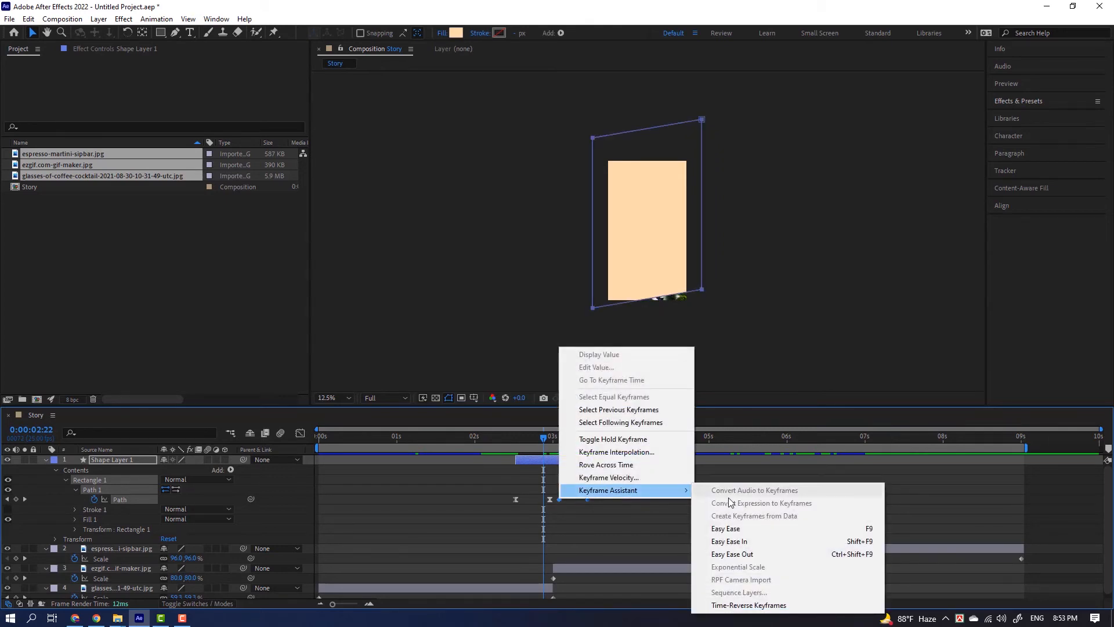
{"action": "left_click", "coordinate": [740, 528]}
- Preview the slanted wipe transition from 0:00:02:09 and move the current time to 0:00:02:21
{"action": "left_click_drag", "start_coordinate": [547, 444], "coordinate": [503, 450]}
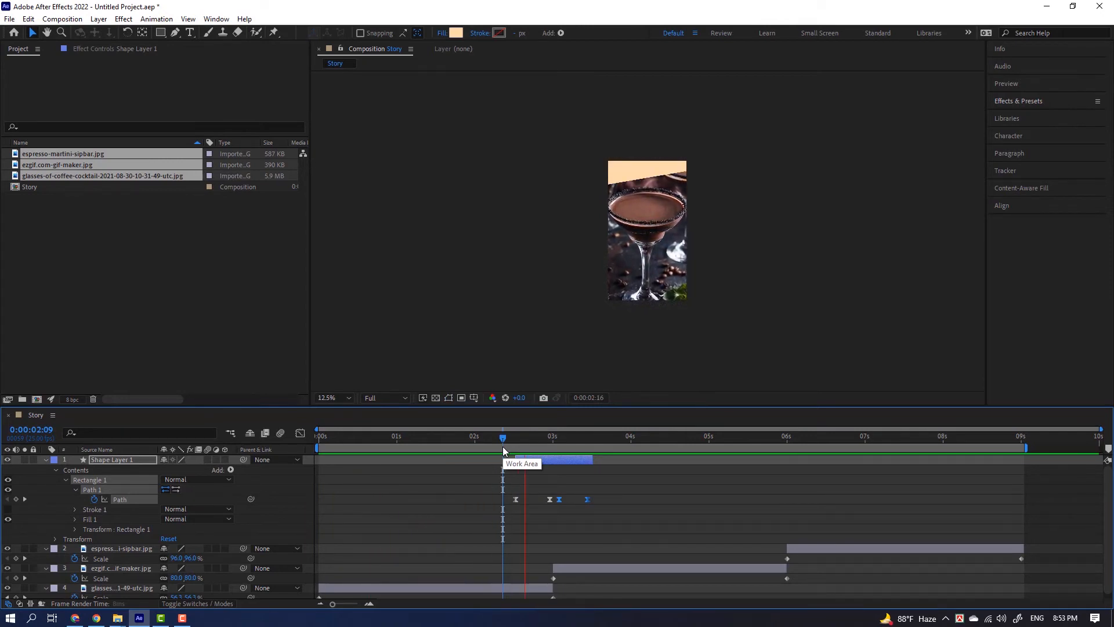
{"action": "key", "text": "space"}
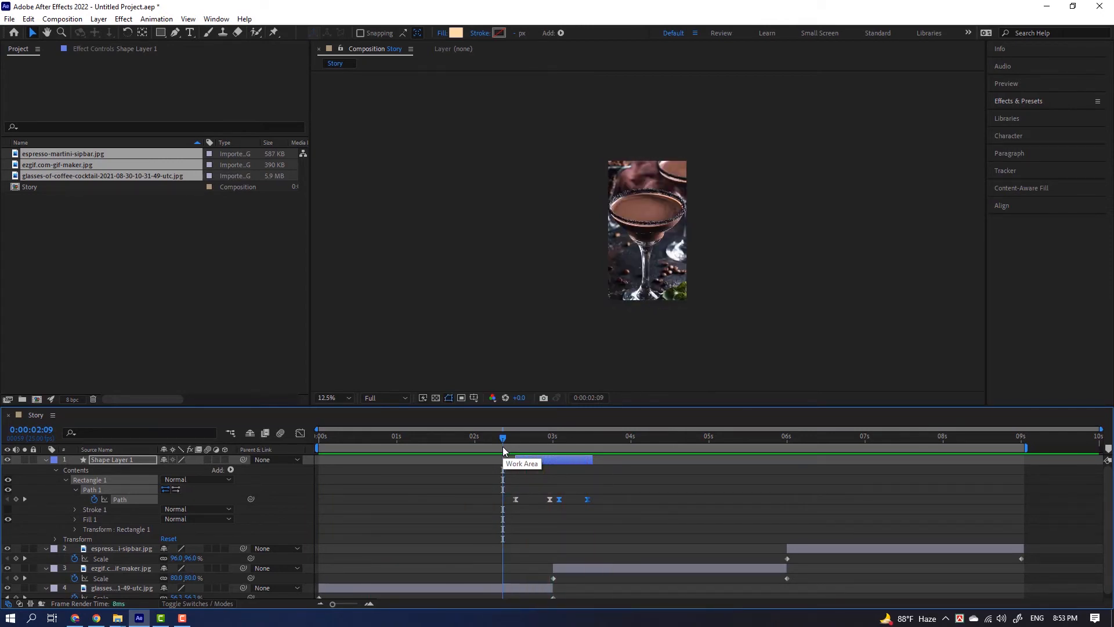
{"action": "left_click_drag", "start_coordinate": [503, 441], "coordinate": [541, 447]}
- Duplicate the peach shape layer and change the copy's fill to coral red
{"action": "left_click", "coordinate": [575, 461]}
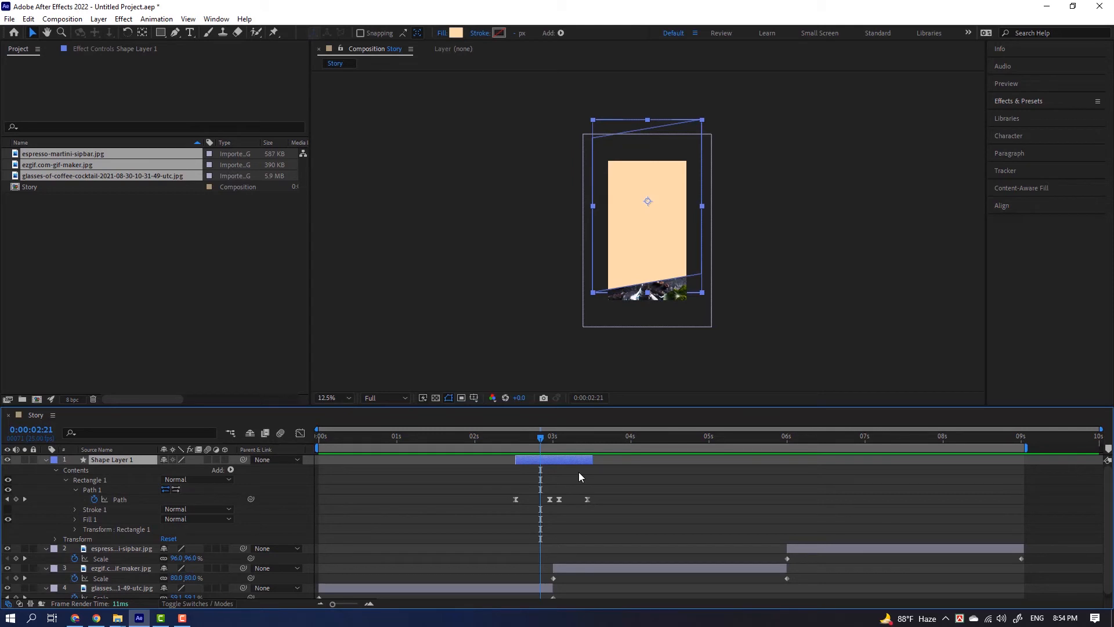
{"action": "key", "text": "ctrl+d"}
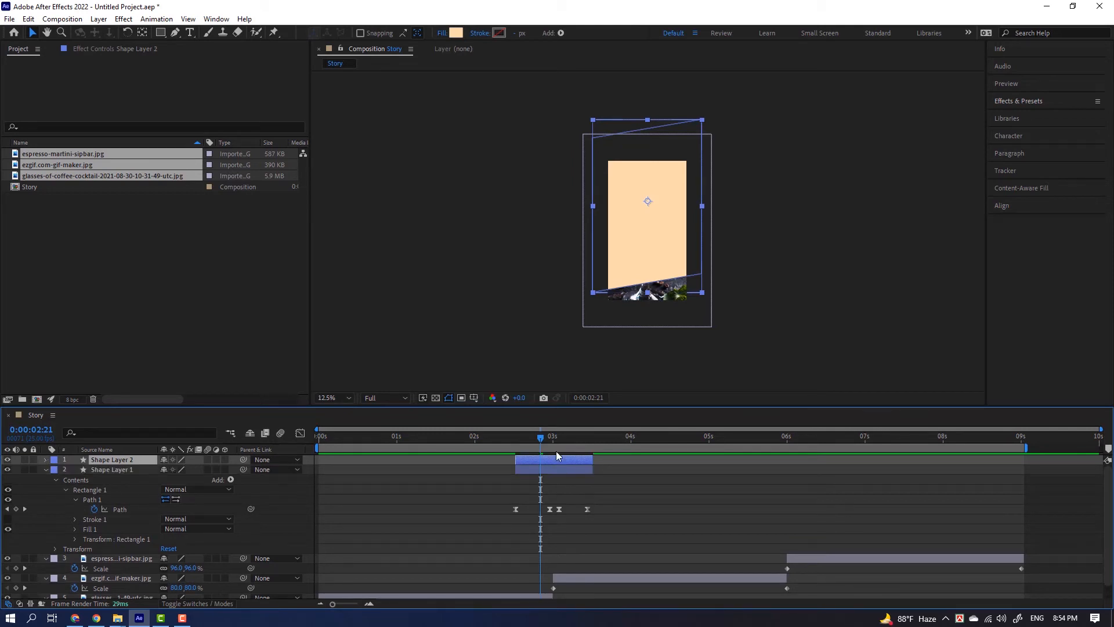
{"action": "left_click", "coordinate": [457, 33]}
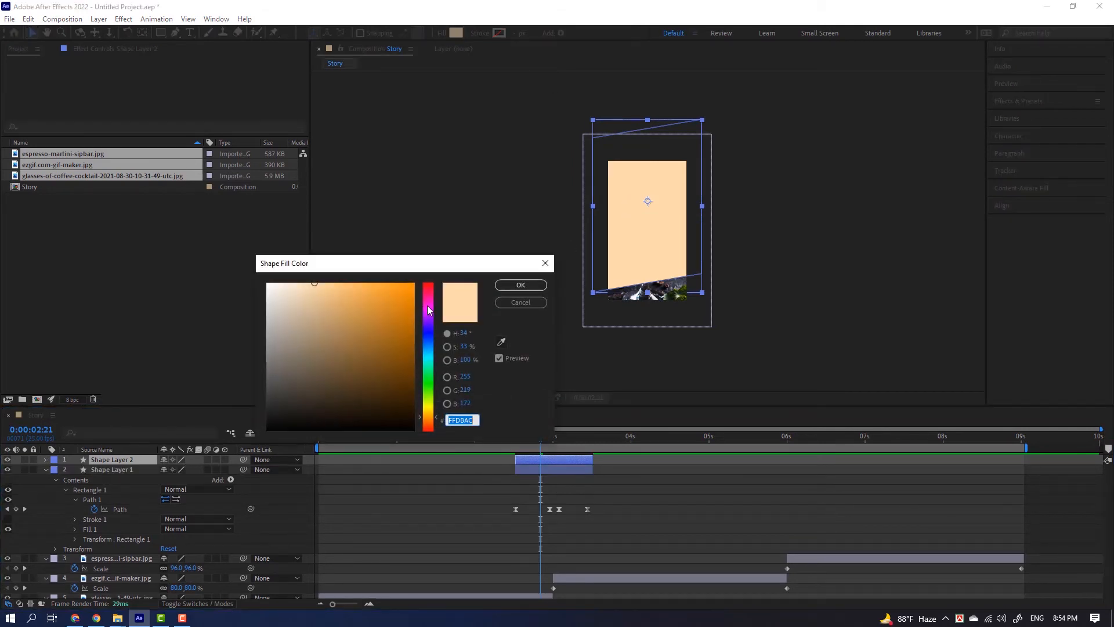
{"action": "left_click", "coordinate": [422, 289]}
{"action": "left_click_drag", "start_coordinate": [413, 284], "coordinate": [384, 265]}
{"action": "left_click", "coordinate": [520, 285]}
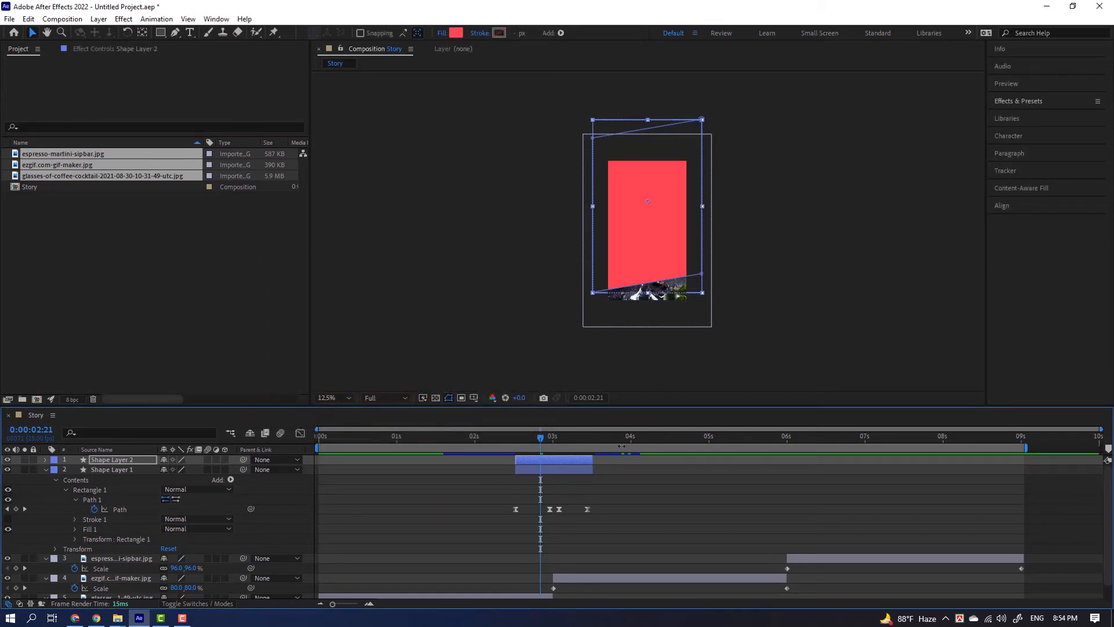
- Reveal the red layer's path keyframes and move the first to about 2.6 s and the last to 0:00:03:08
{"action": "left_click", "coordinate": [568, 461]}
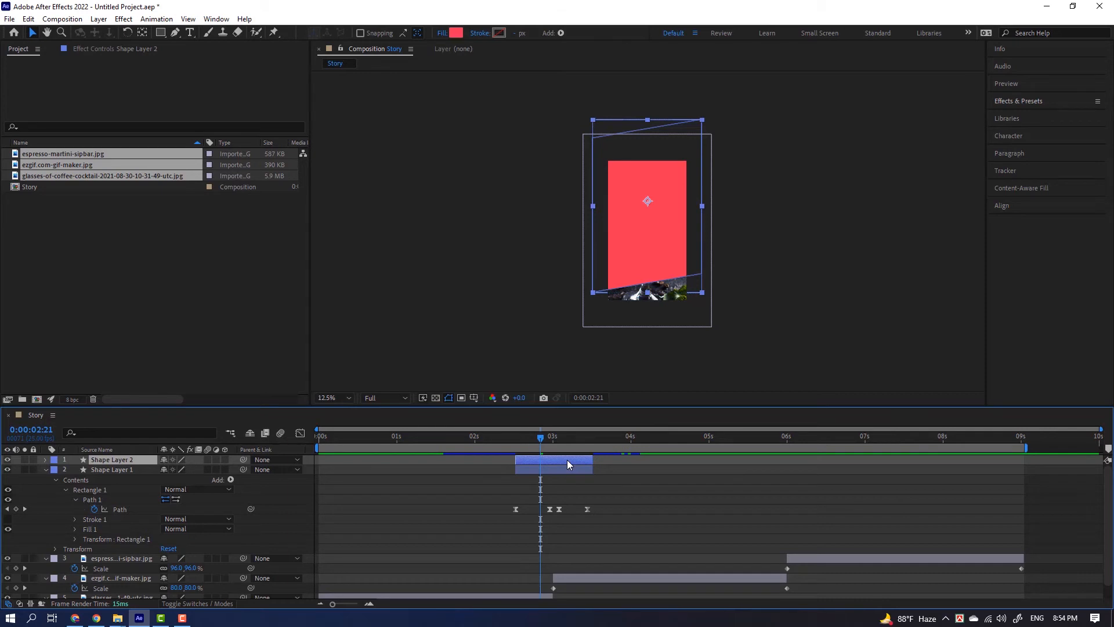
{"action": "key", "text": "ctrl+v"}
{"action": "left_click", "coordinate": [516, 469]}
{"action": "left_click", "coordinate": [516, 469]}
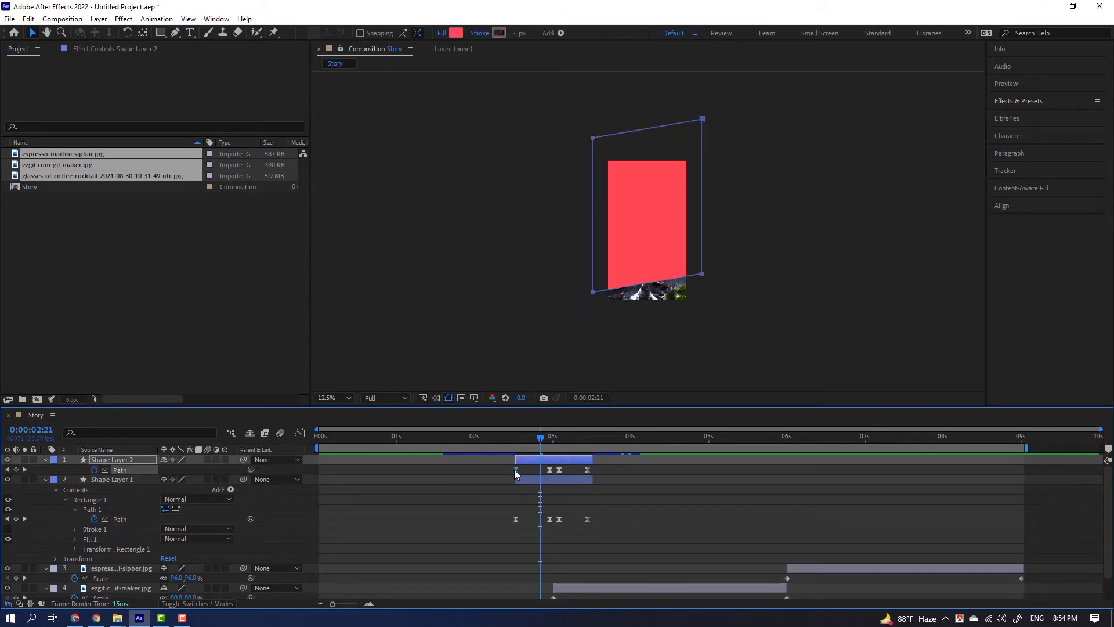
{"action": "left_click_drag", "start_coordinate": [515, 471], "coordinate": [509, 444]}
{"action": "left_click", "coordinate": [585, 467]}
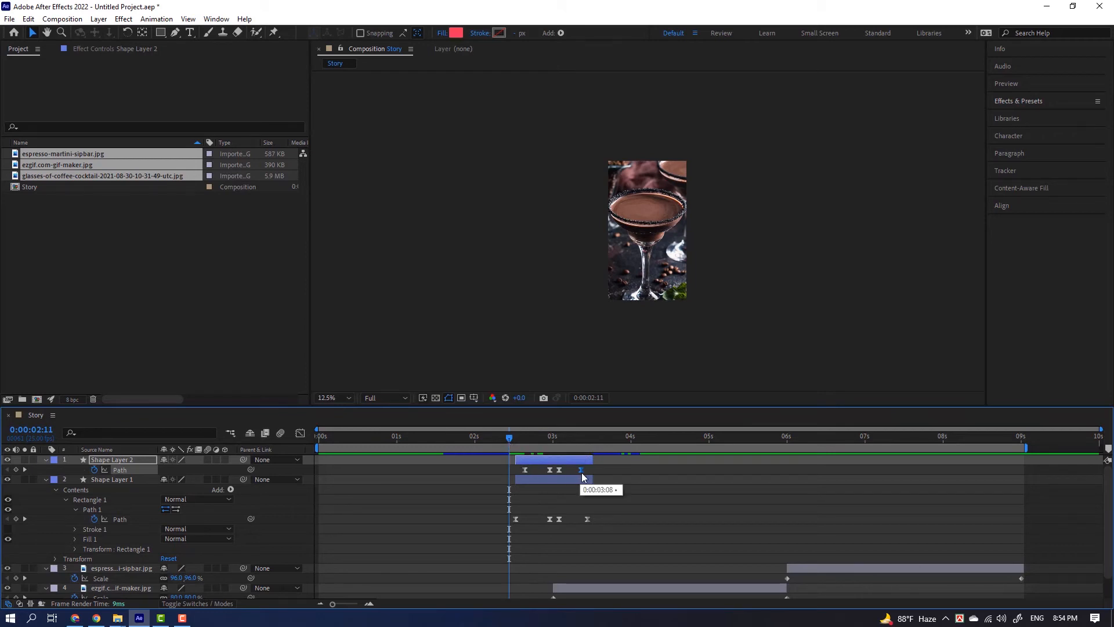
- Preview the two-color transition, check the shapes' overlap at 0:00:03:04 and deselect all layers
{"action": "key", "text": "space"}
{"action": "key", "text": "space"}
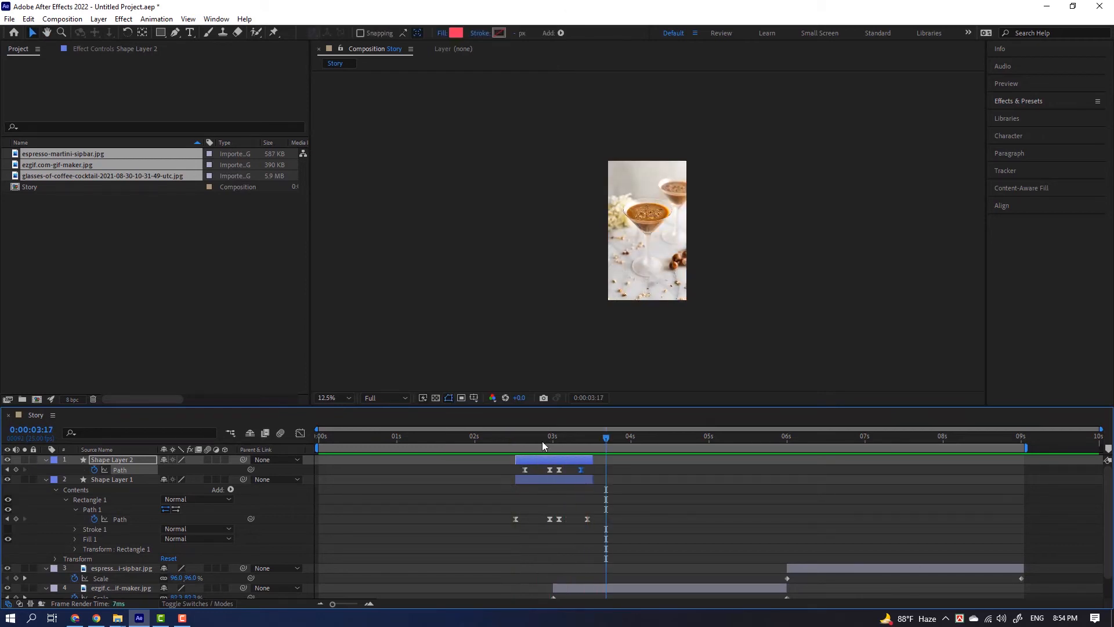
{"action": "left_click_drag", "start_coordinate": [543, 442], "coordinate": [567, 444]}
{"action": "left_click", "coordinate": [609, 480]}
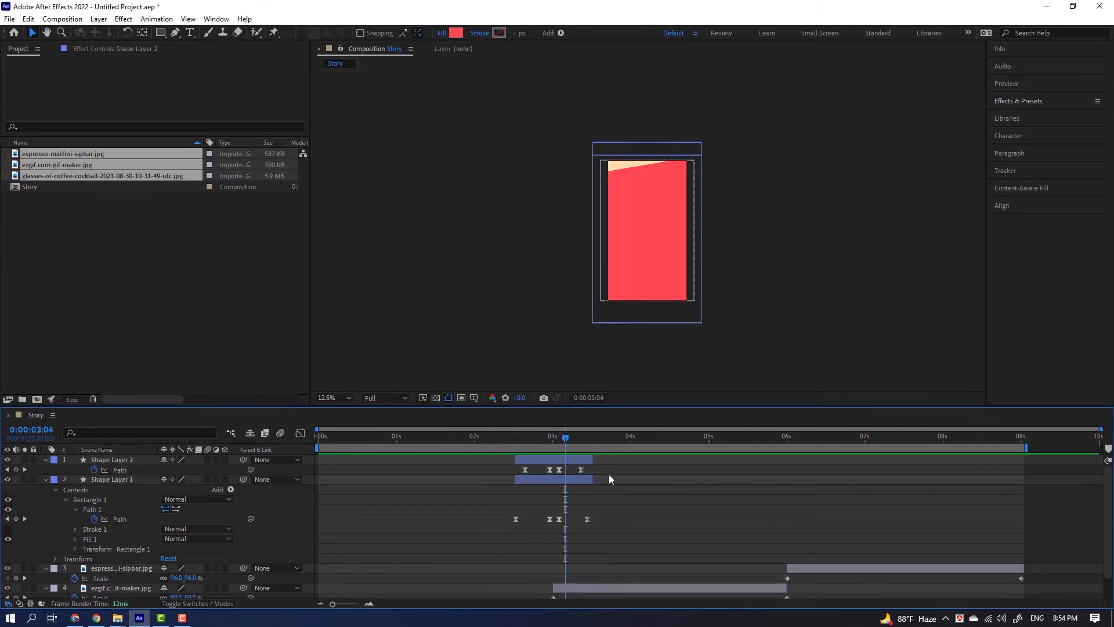
- Duplicate the coral red shape layer and change the copy's fill color to white (FFFFFF)
{"action": "left_click", "coordinate": [573, 461]}
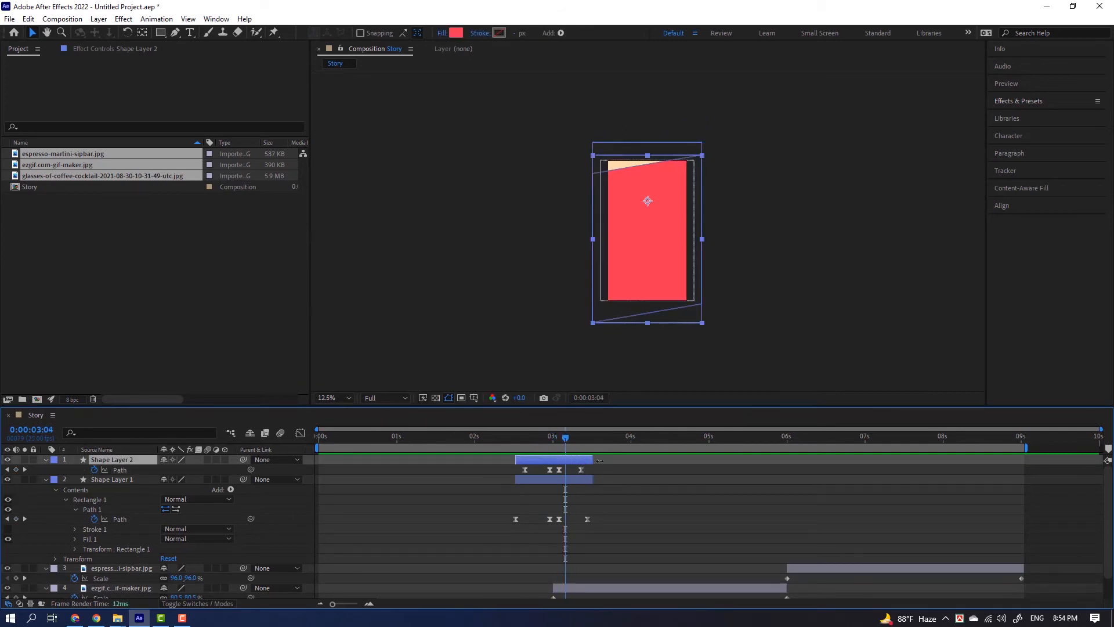
{"action": "key", "text": "ctrl+d"}
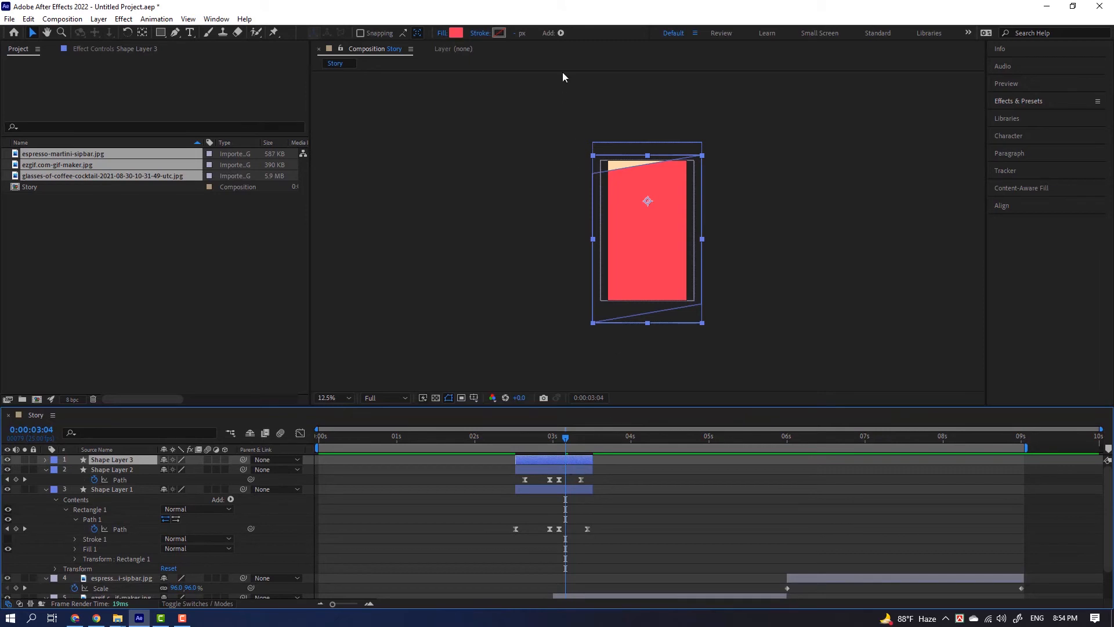
{"action": "left_click", "coordinate": [458, 32]}
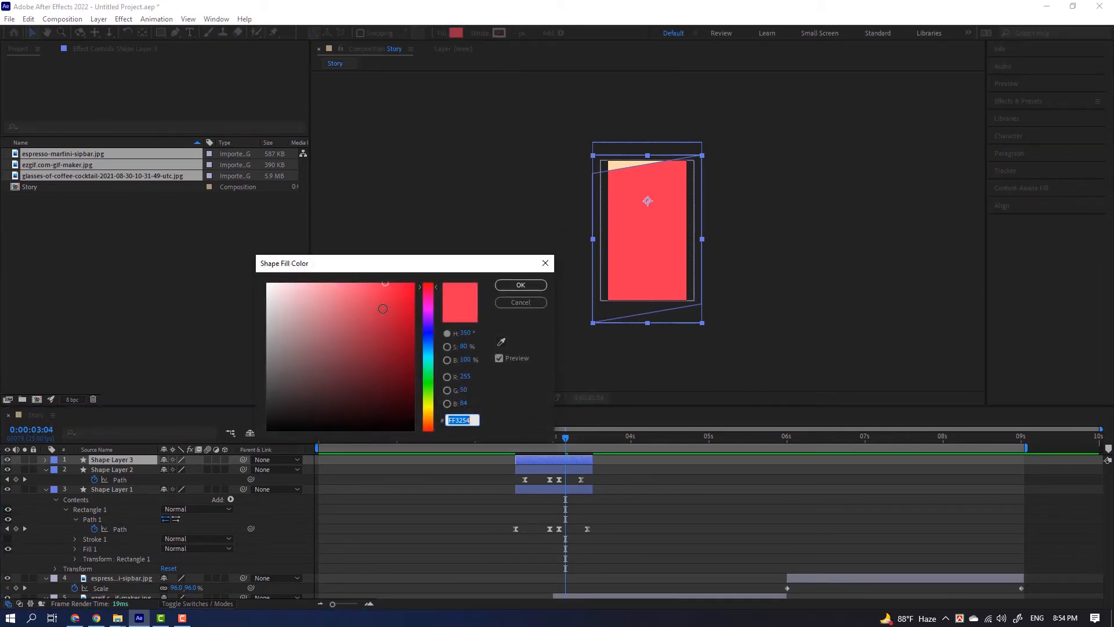
{"action": "left_click_drag", "start_coordinate": [345, 327], "coordinate": [158, 234]}
{"action": "left_click", "coordinate": [520, 284]}
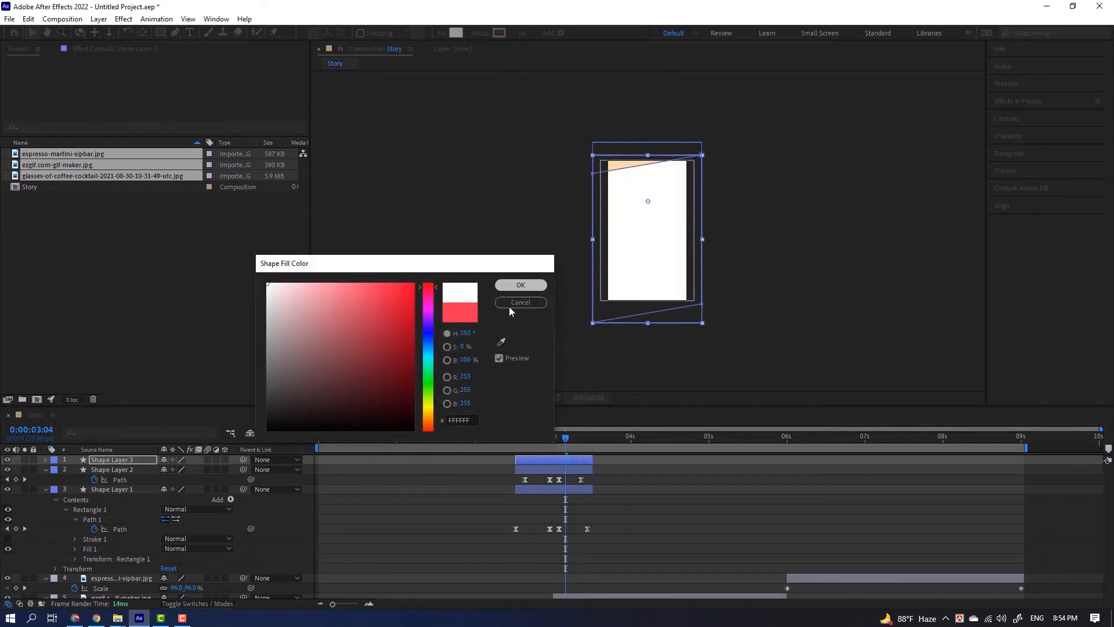
- Reveal the white layer's path keyframes, move the first to about 2.8 s and the last to about 3.3 s, and check the overlap at 0:00:03:03
{"action": "key", "text": "u"}
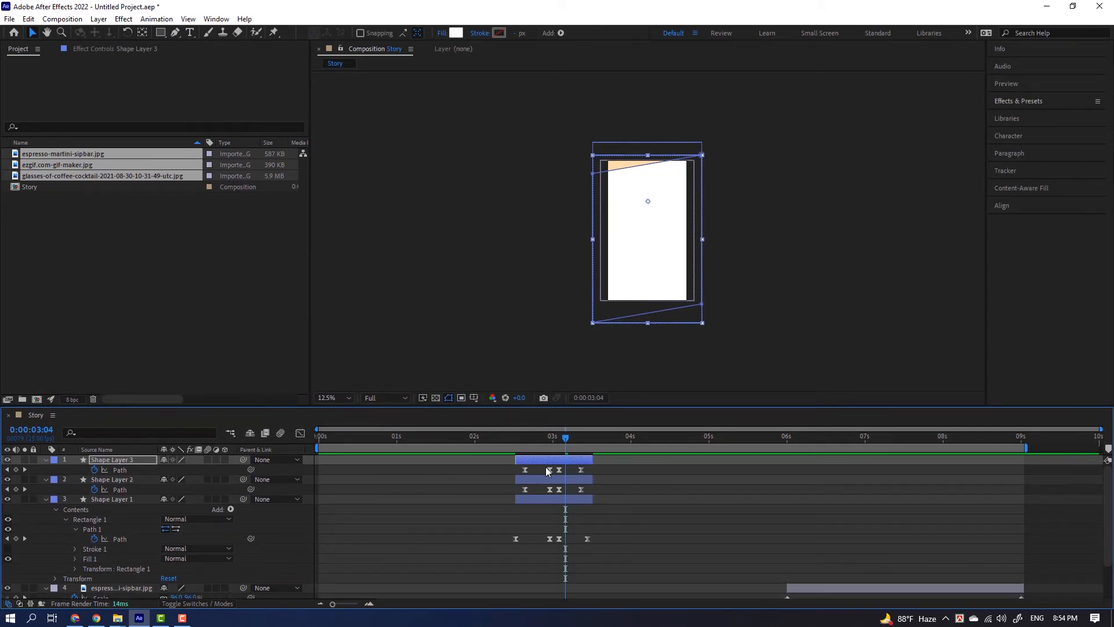
{"action": "left_click", "coordinate": [525, 470]}
{"action": "left_click_drag", "start_coordinate": [527, 470], "coordinate": [574, 469]}
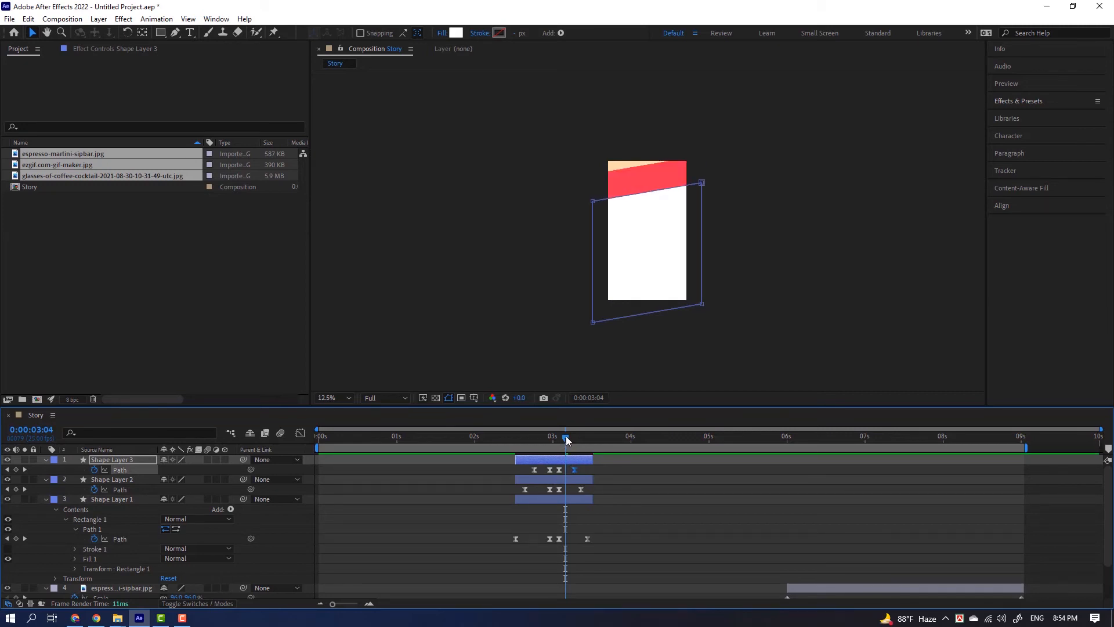
{"action": "mouse_move", "coordinate": [567, 440]}
{"action": "left_mouse_down"}
{"action": "mouse_move", "coordinate": [514, 447]}
{"action": "mouse_move", "coordinate": [573, 448]}
{"action": "mouse_move", "coordinate": [556, 455]}
{"action": "mouse_move", "coordinate": [490, 441]}
{"action": "mouse_move", "coordinate": [577, 443]}
{"action": "mouse_move", "coordinate": [562, 446]}
{"action": "left_mouse_up"}
{"action": "left_click", "coordinate": [598, 466]}
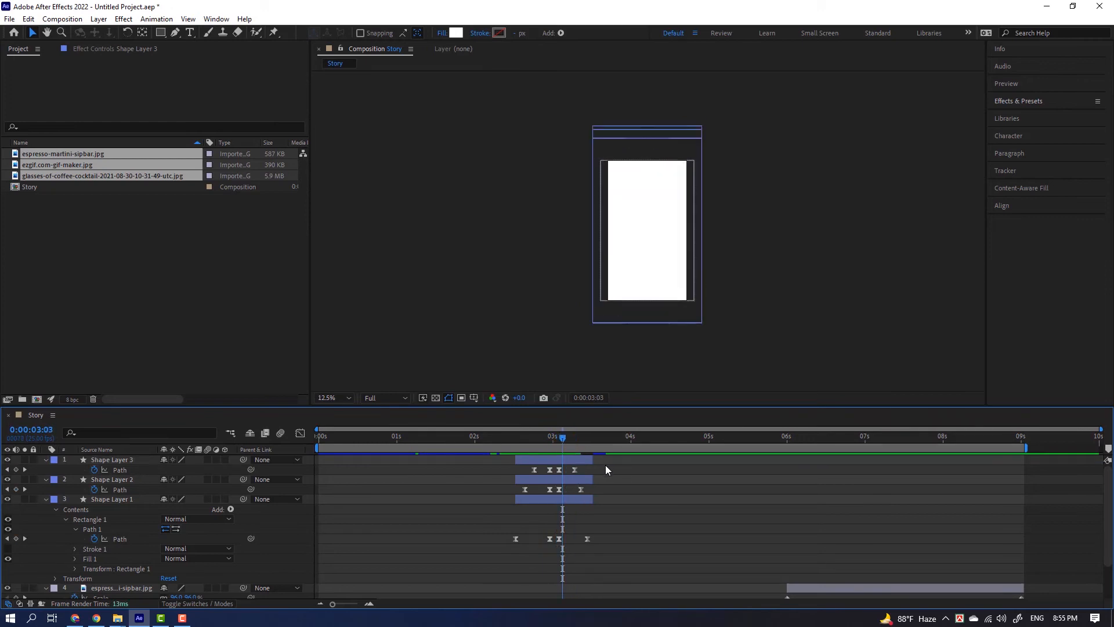
- Collapse the three shape layers and pre-compose them as "Transition", adjusting the composition duration to the time span of the selected layers
{"action": "left_click", "coordinate": [114, 500]}
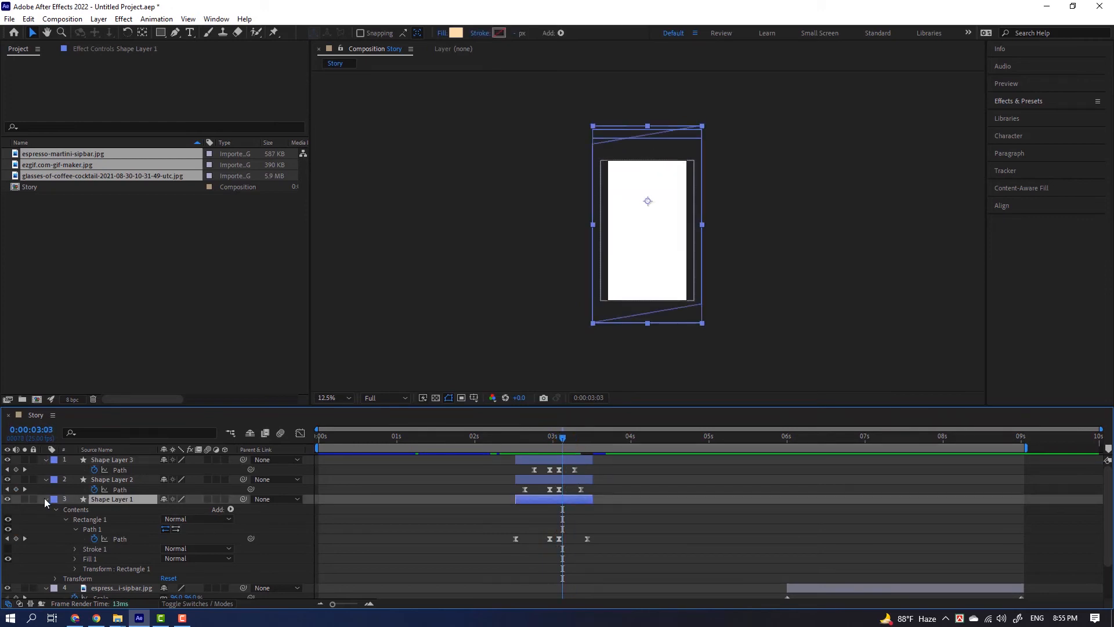
{"action": "left_click", "coordinate": [45, 499]}
{"action": "left_click", "coordinate": [45, 459]}
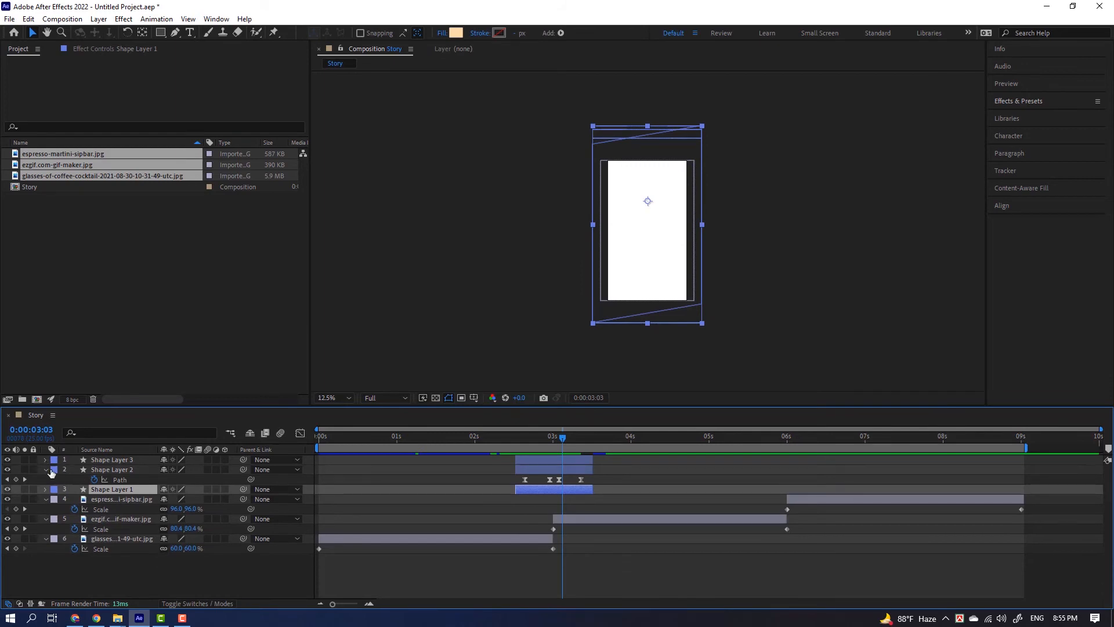
{"action": "left_click", "coordinate": [46, 469]}
{"action": "left_click", "coordinate": [112, 460], "text": "shift"}
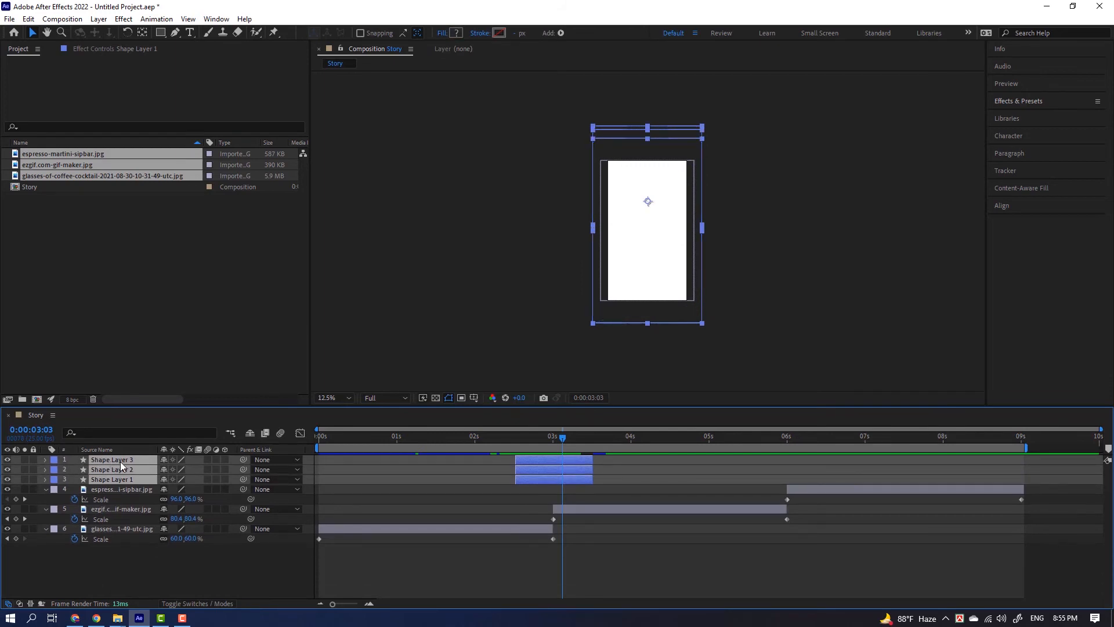
{"action": "right_click", "coordinate": [121, 464]}
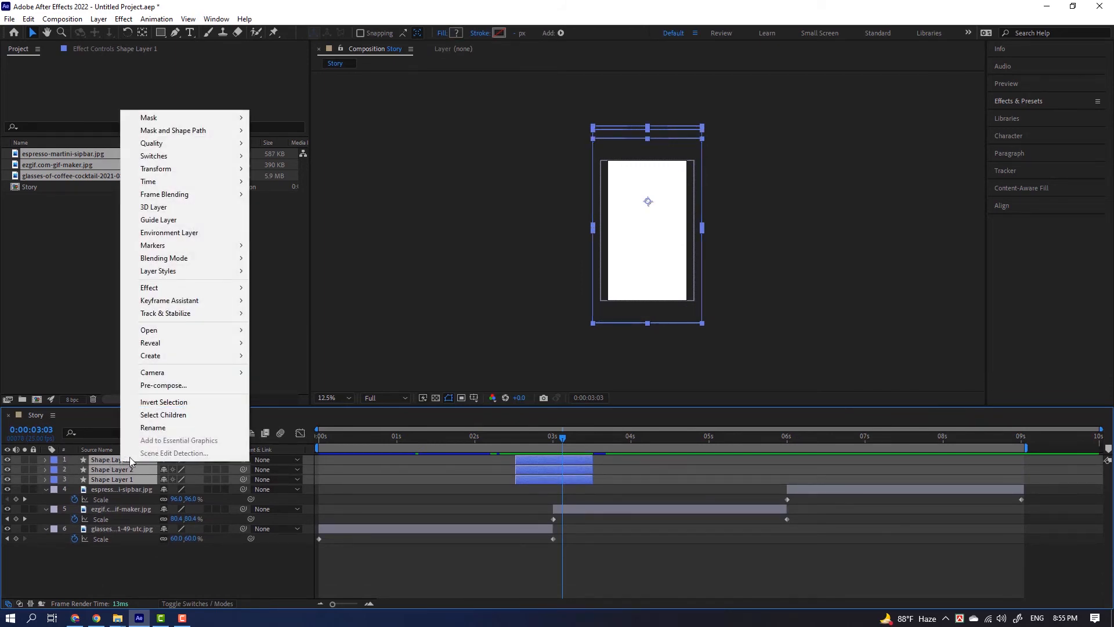
{"action": "left_click", "coordinate": [192, 386]}
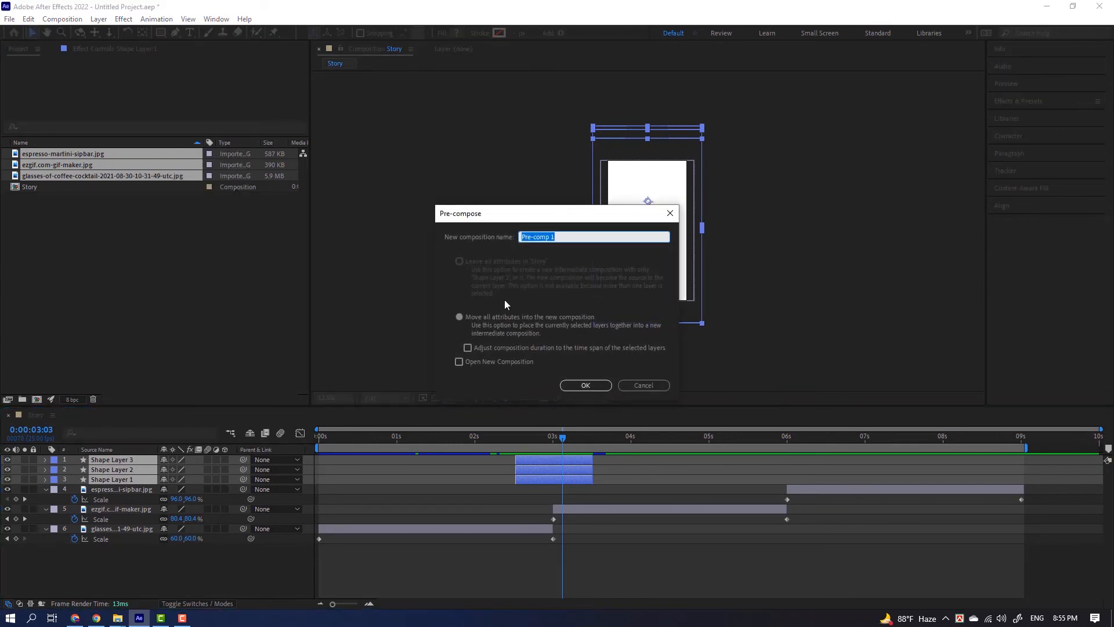
{"action": "left_click", "coordinate": [468, 347]}
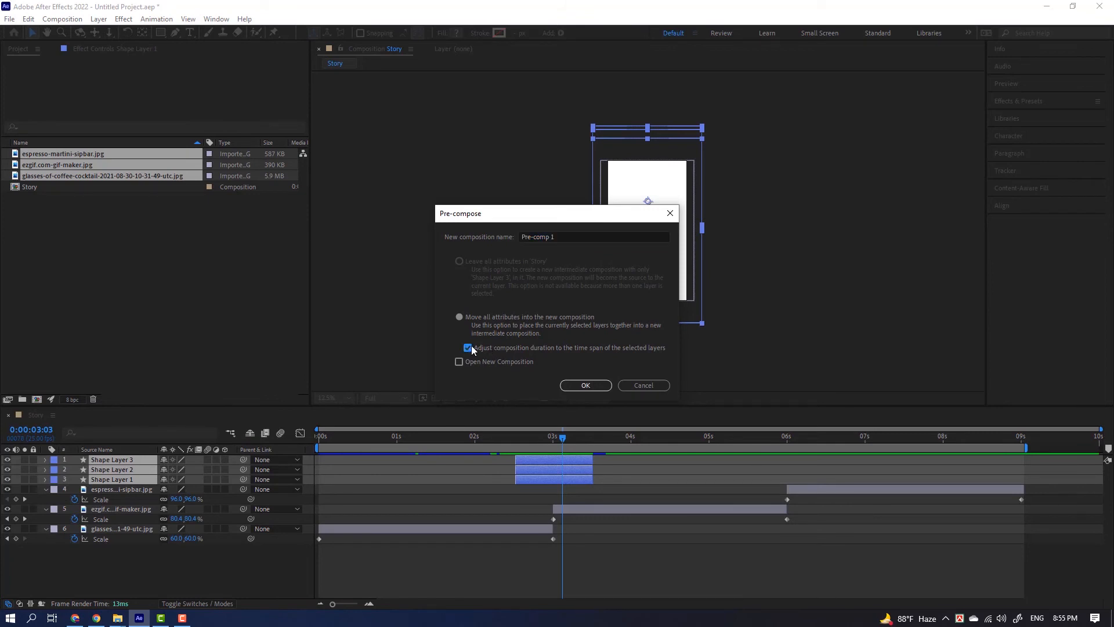
{"action": "left_click_drag", "start_coordinate": [565, 236], "coordinate": [434, 236]}
{"action": "type", "text": "Transition"}
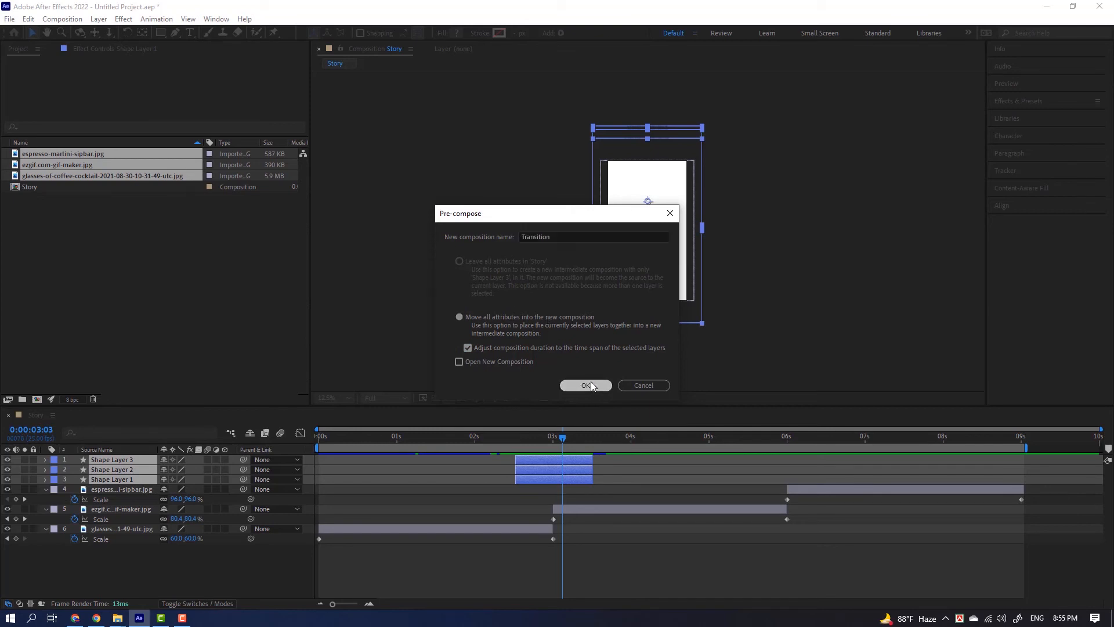
{"action": "left_click", "coordinate": [586, 384]}
- Add a layer marker to the Transition layer at 0:00:03:00, where the first image changes to the second
{"action": "left_click_drag", "start_coordinate": [566, 442], "coordinate": [555, 444]}
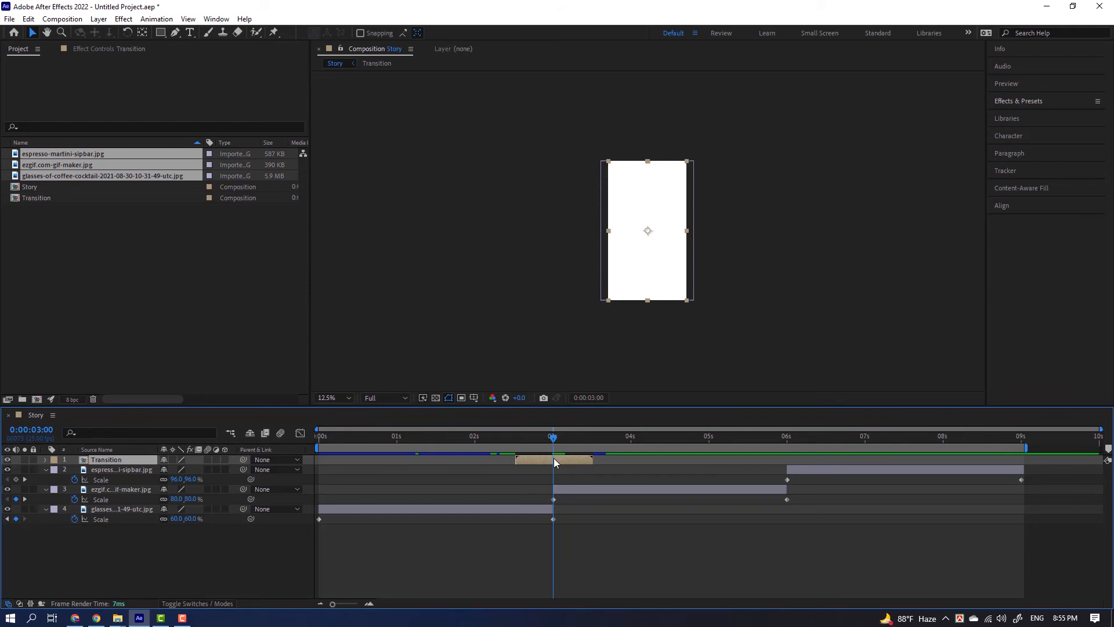
{"action": "left_click_drag", "start_coordinate": [554, 442], "coordinate": [603, 456]}
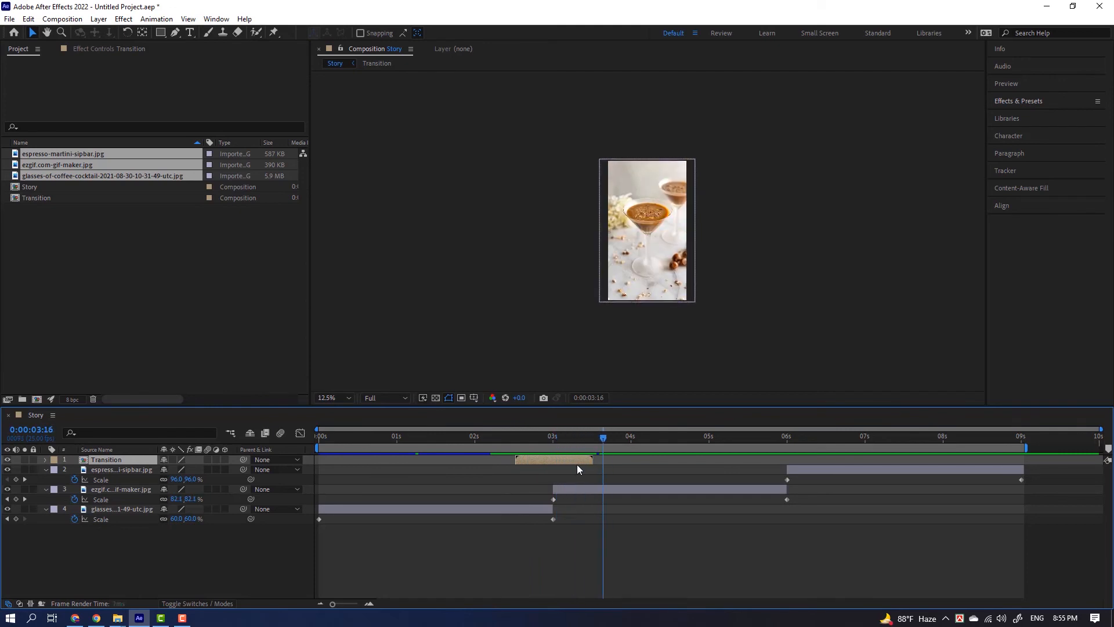
{"action": "key", "text": "j"}
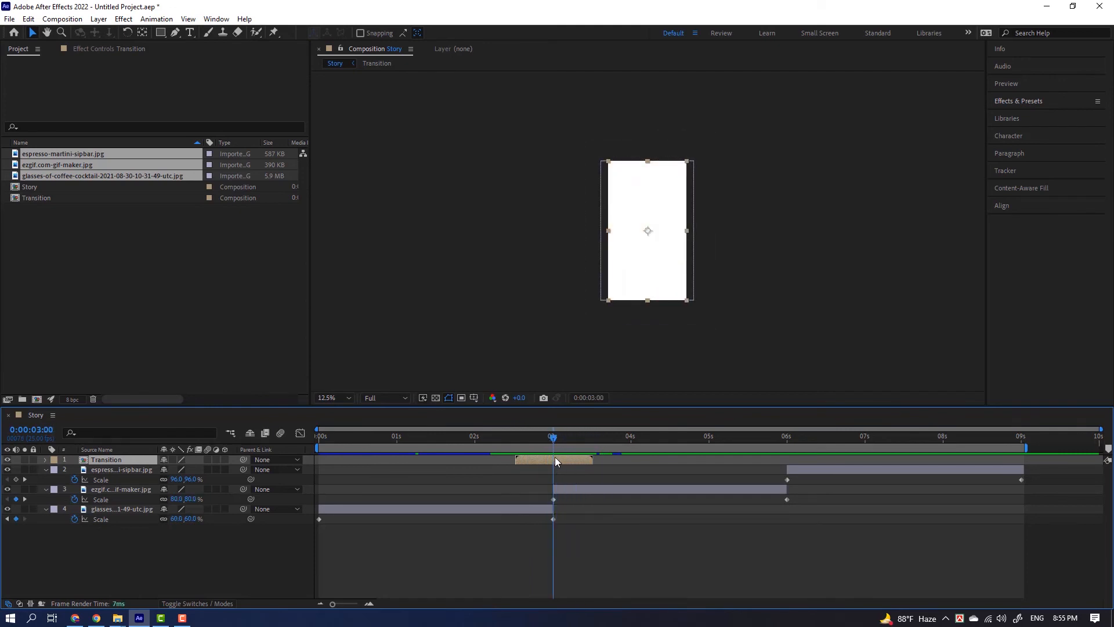
{"action": "right_click", "coordinate": [556, 461]}
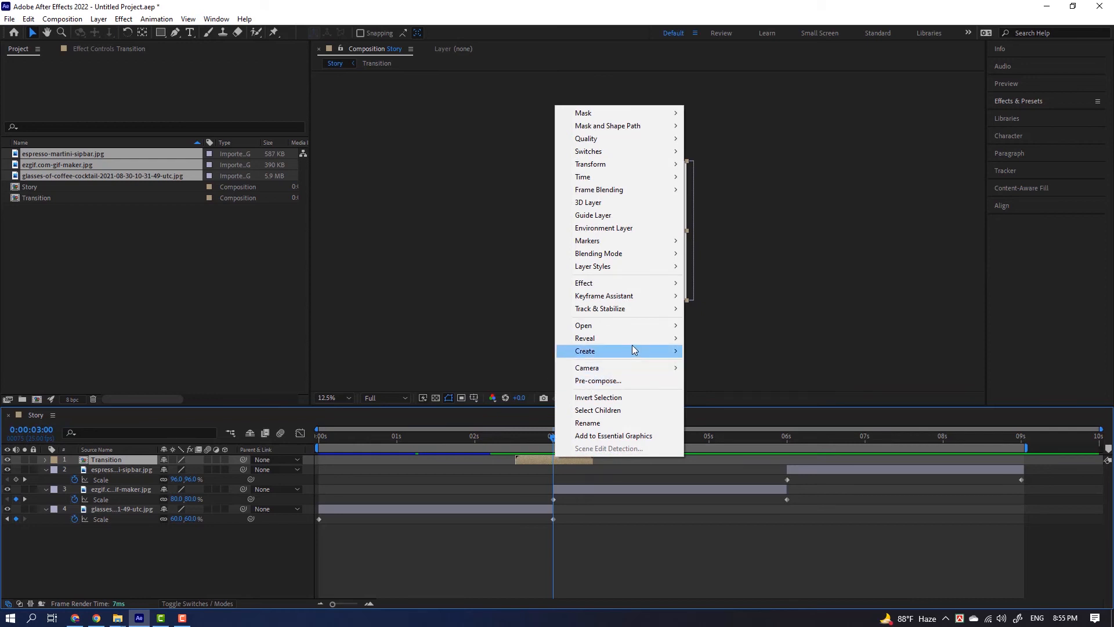
{"action": "mouse_move", "coordinate": [631, 344]}
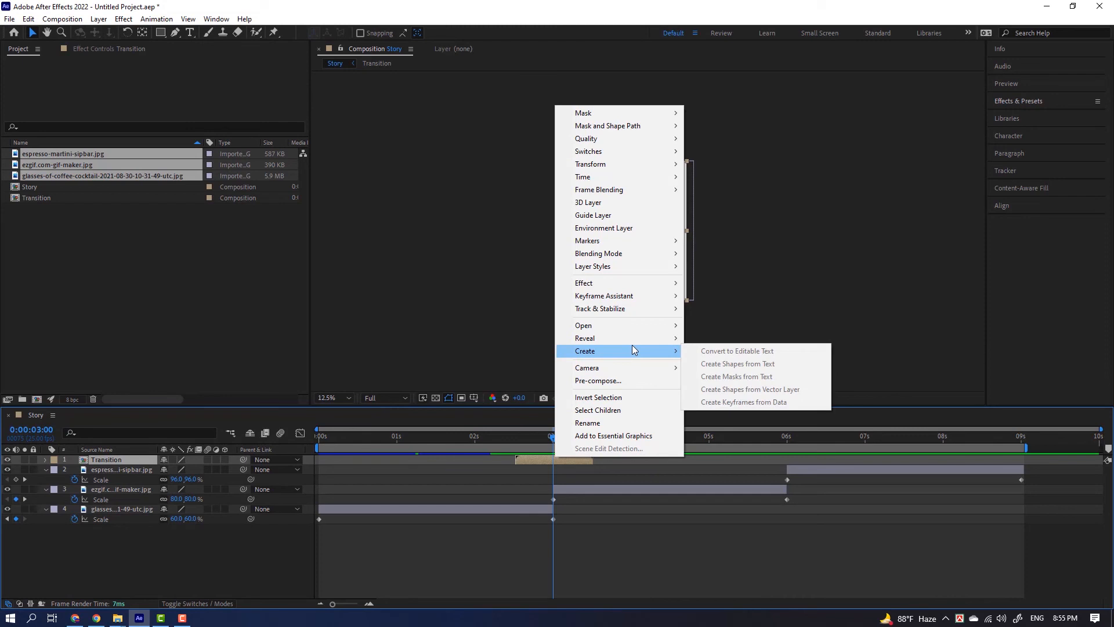
{"action": "mouse_move", "coordinate": [621, 238]}
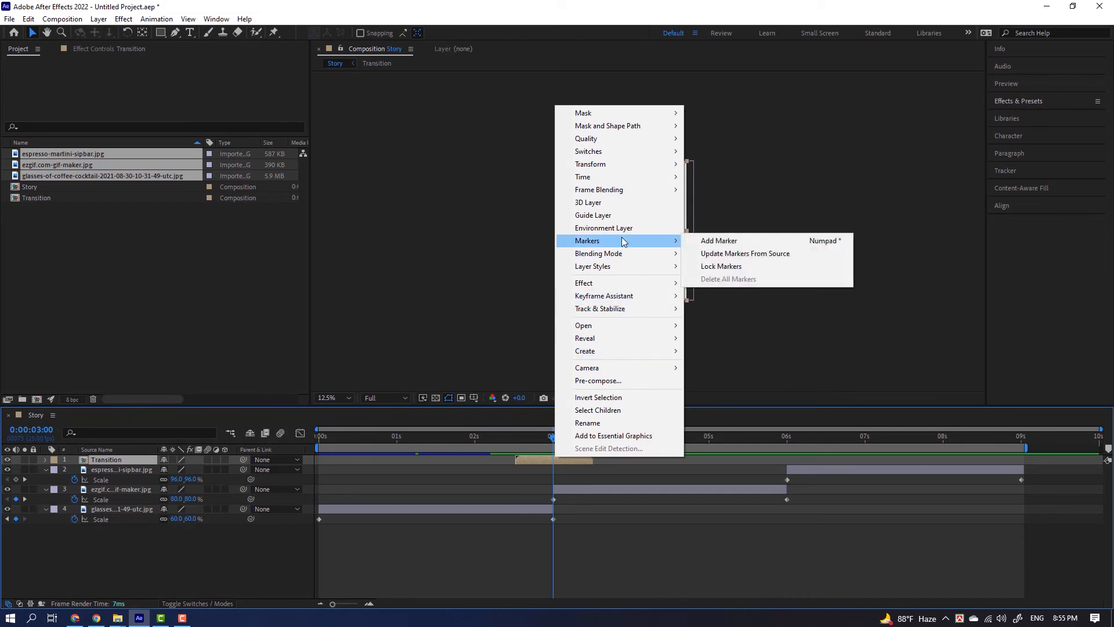
{"action": "left_click", "coordinate": [718, 241]}
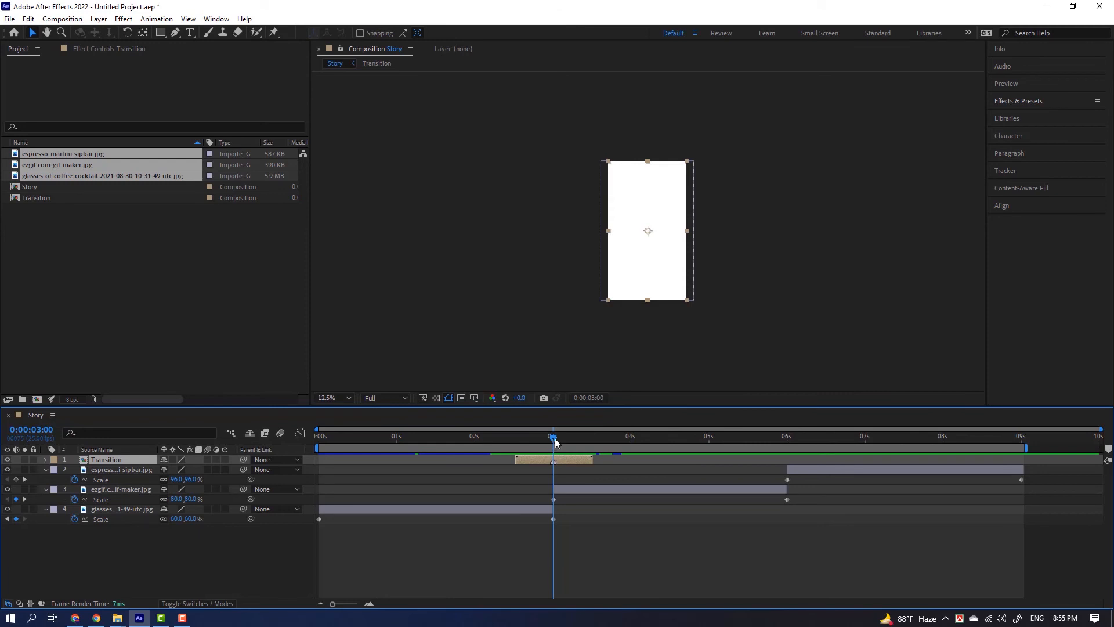
- Duplicate the Transition layer and move the copy so its marker lines up with the image cut at 0:00:06:00
{"action": "mouse_move", "coordinate": [556, 439]}
{"action": "left_mouse_down"}
{"action": "mouse_move", "coordinate": [524, 451]}
{"action": "mouse_move", "coordinate": [573, 450]}
{"action": "mouse_move", "coordinate": [548, 456]}
{"action": "left_mouse_up"}
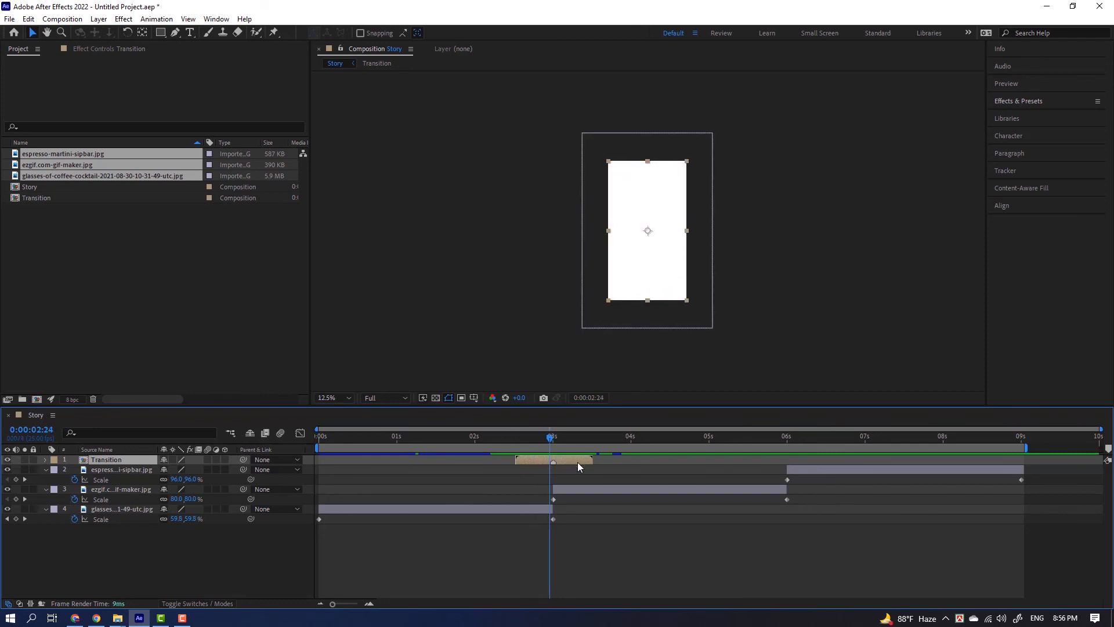
{"action": "key", "text": "ctrl+d"}
{"action": "left_click_drag", "start_coordinate": [568, 459], "coordinate": [308, 500]}
{"action": "left_click", "coordinate": [787, 440]}
- Preview the Story composition from the start at 25% magnification to check both transitions between the images
{"action": "key", "text": "space"}
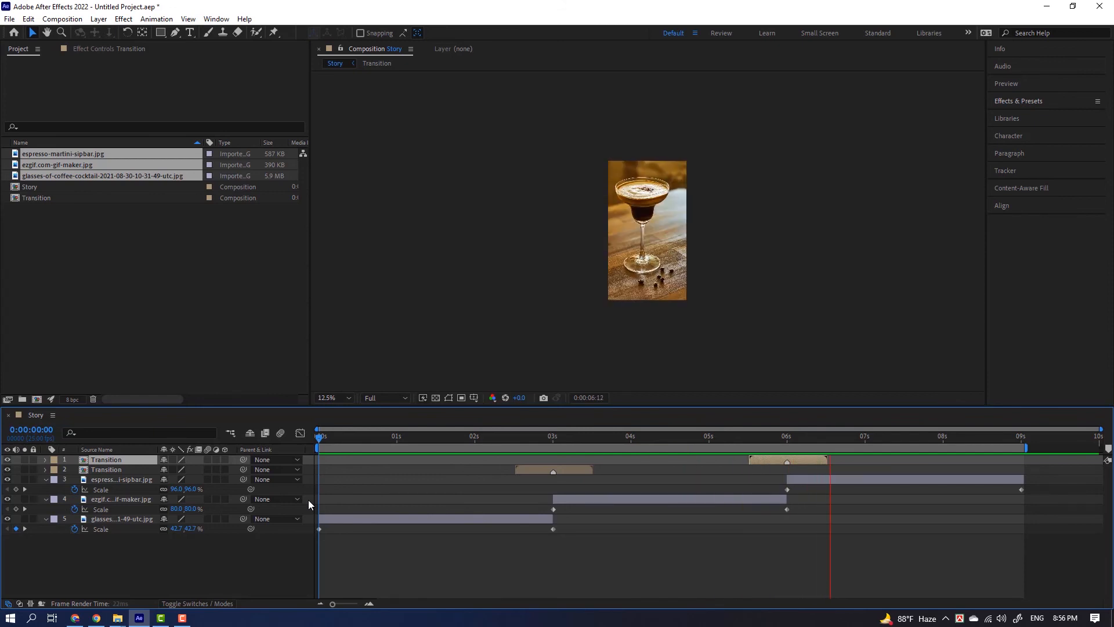
{"action": "key", "text": "space"}
{"action": "key", "text": "space"}
{"action": "key", "text": "space"}
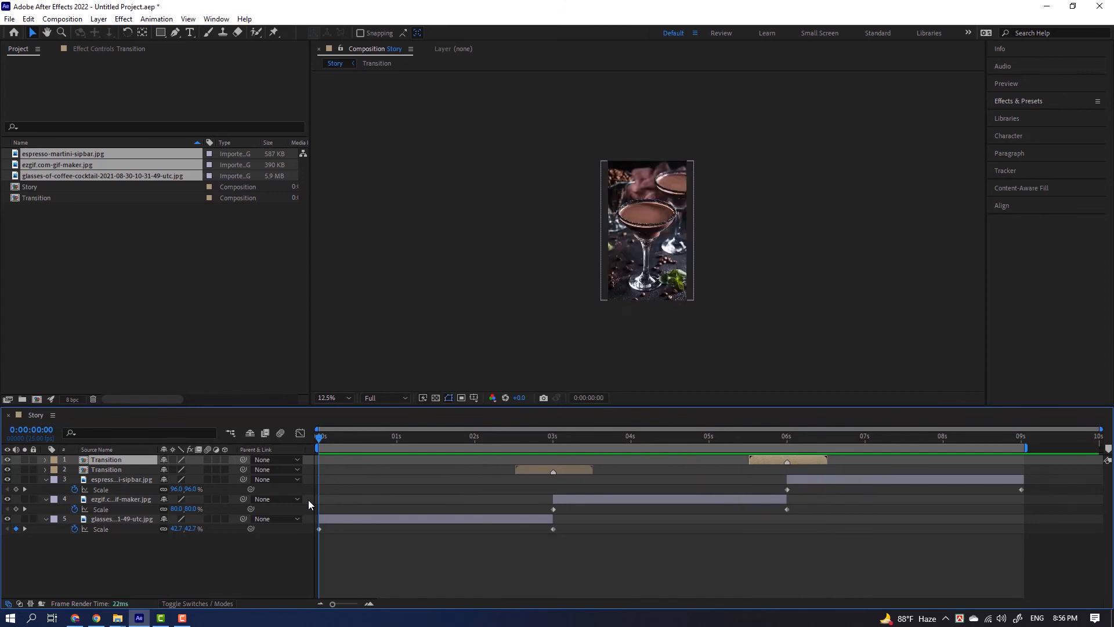
{"action": "left_click", "coordinate": [341, 398]}
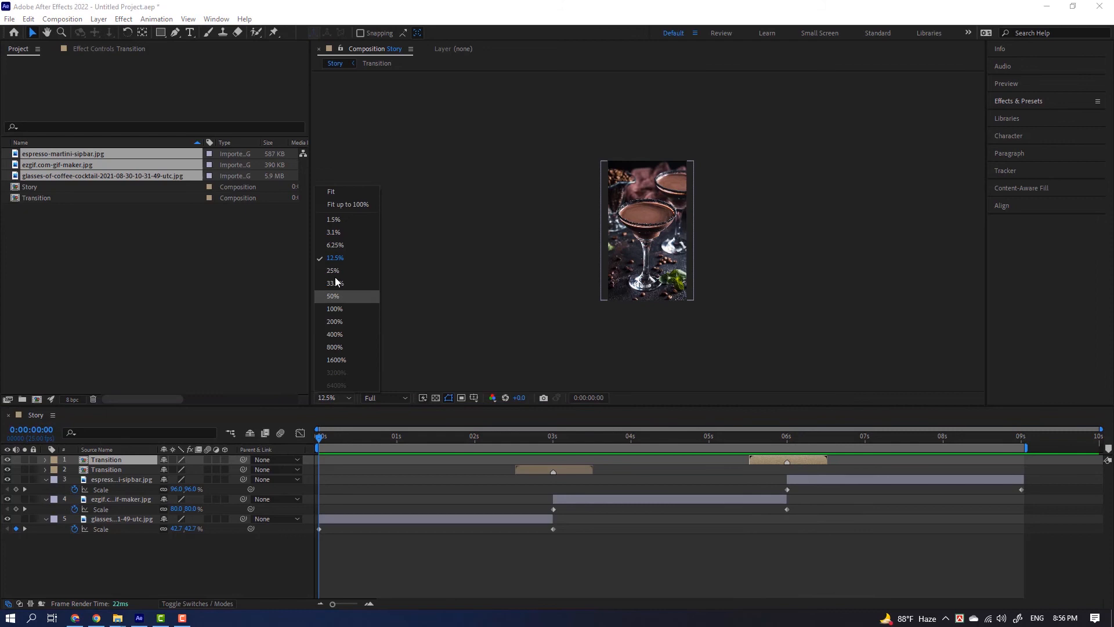
{"action": "left_click", "coordinate": [336, 193]}
{"action": "scroll", "coordinate": [829, 227], "scroll_direction": "up", "scroll_amount": 2}
{"action": "scroll", "coordinate": [830, 228], "scroll_direction": "down", "scroll_amount": 2}
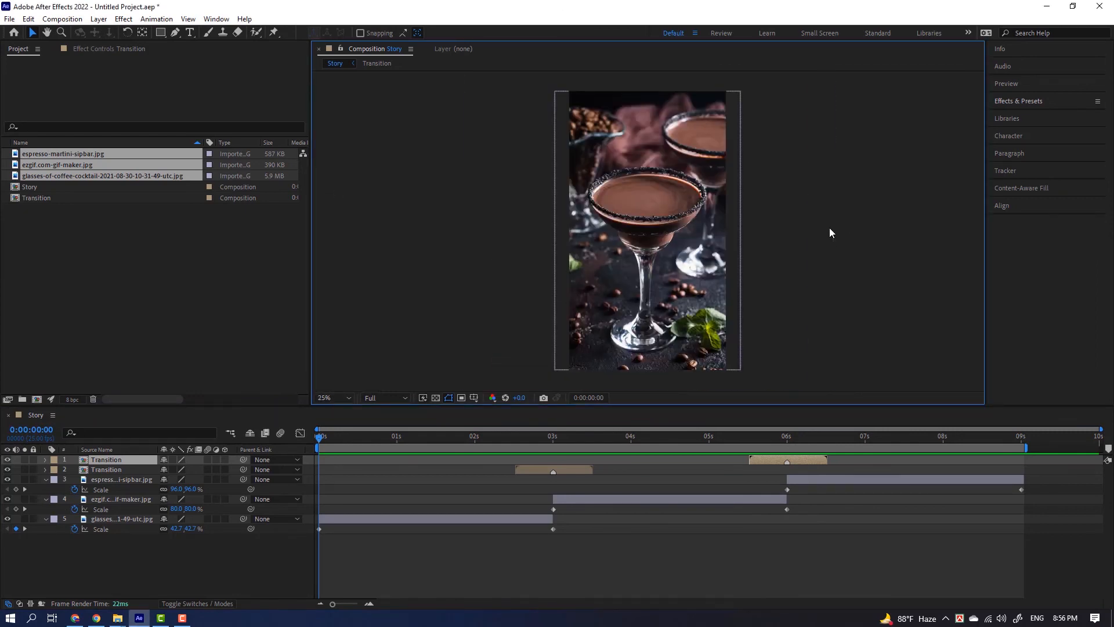
{"action": "key", "text": "space"}
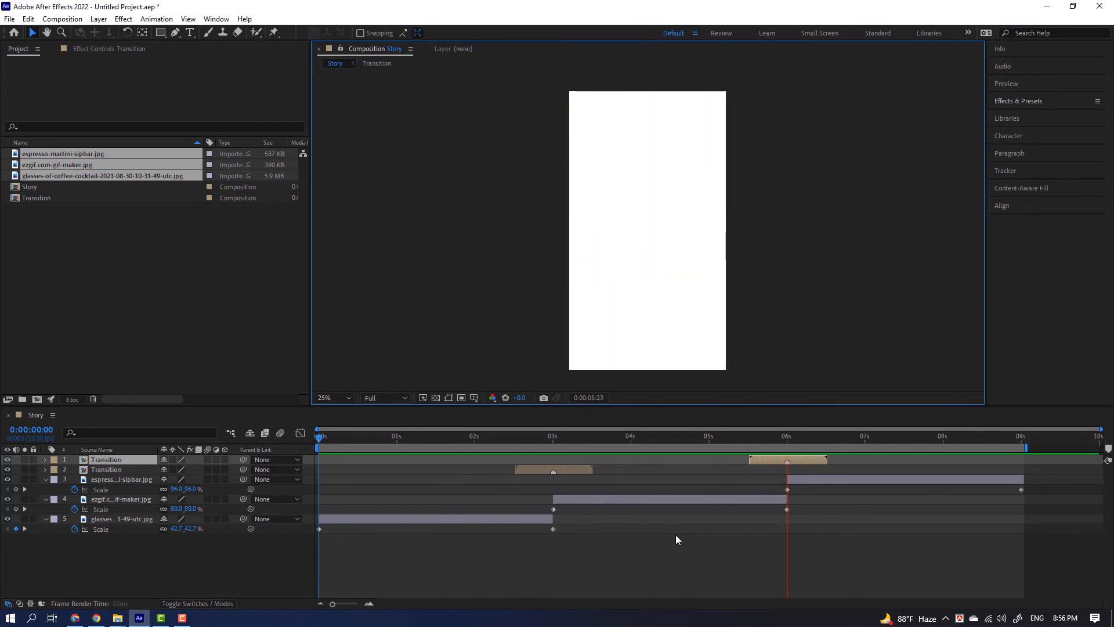
{"action": "key", "text": "space"}
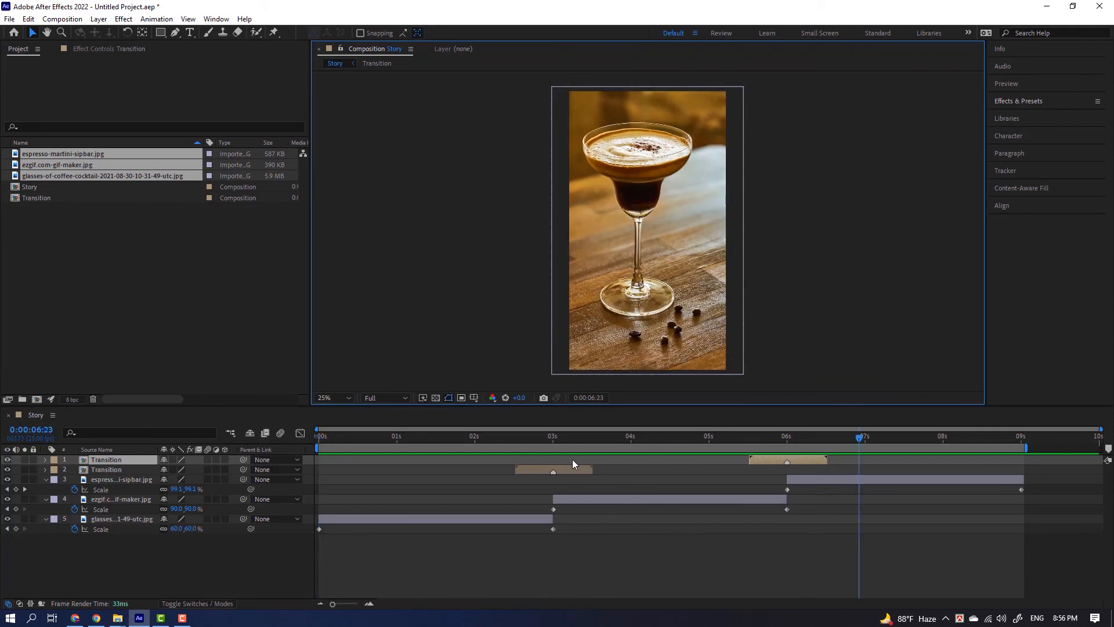
- Time-stretch the first Transition layer, at the 3-second cut, with a stretch factor of 70%
{"action": "right_click", "coordinate": [568, 469]}
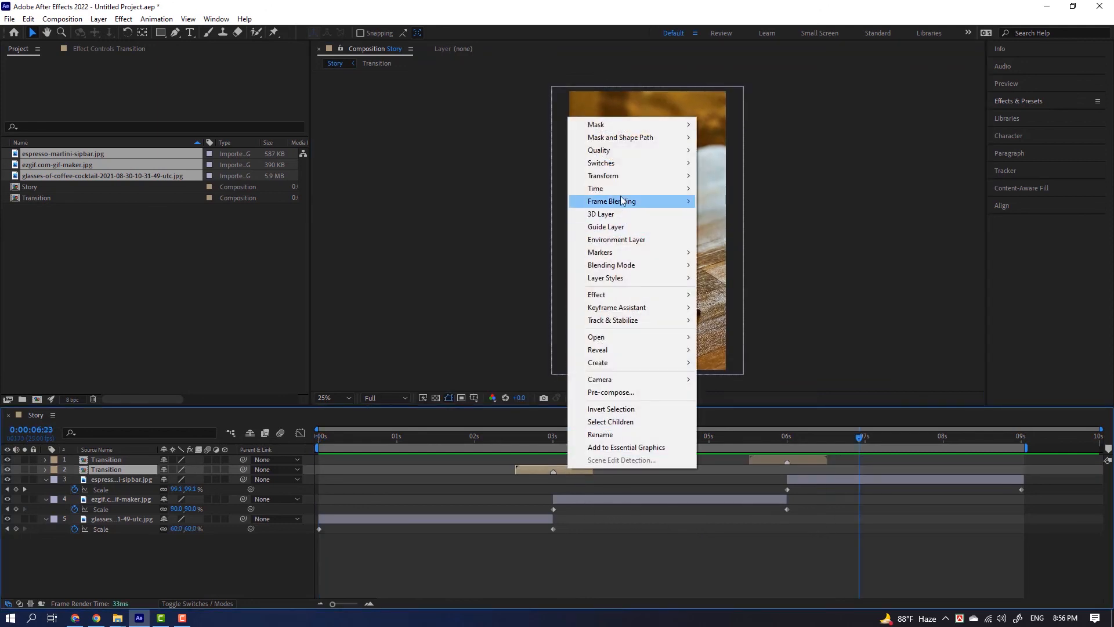
{"action": "mouse_move", "coordinate": [620, 190]}
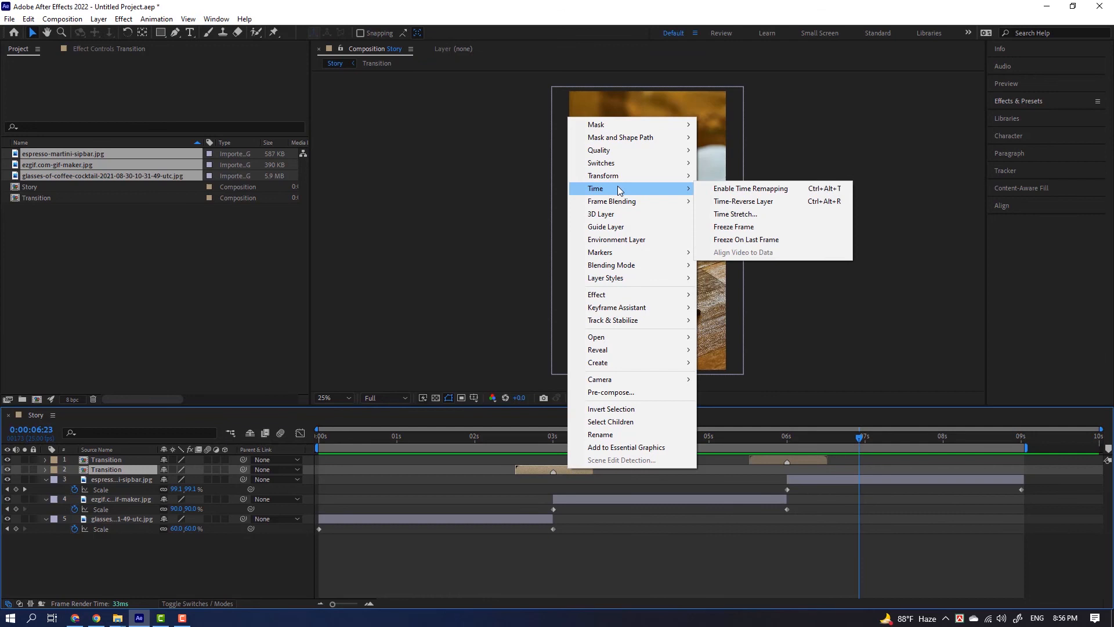
{"action": "left_click", "coordinate": [787, 214]}
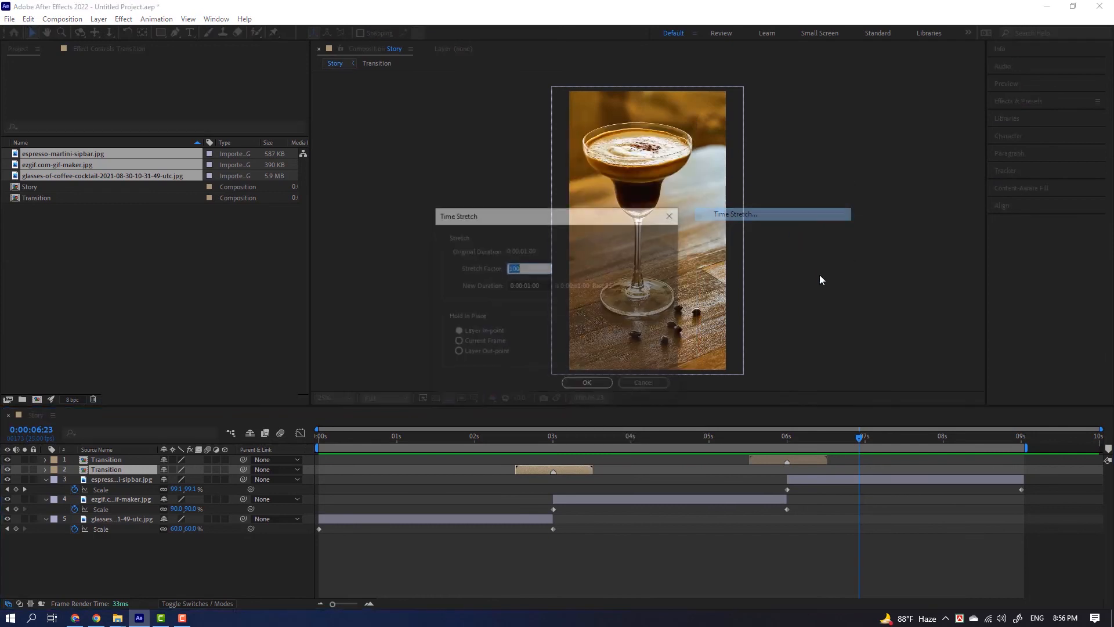
{"action": "left_click", "coordinate": [530, 285]}
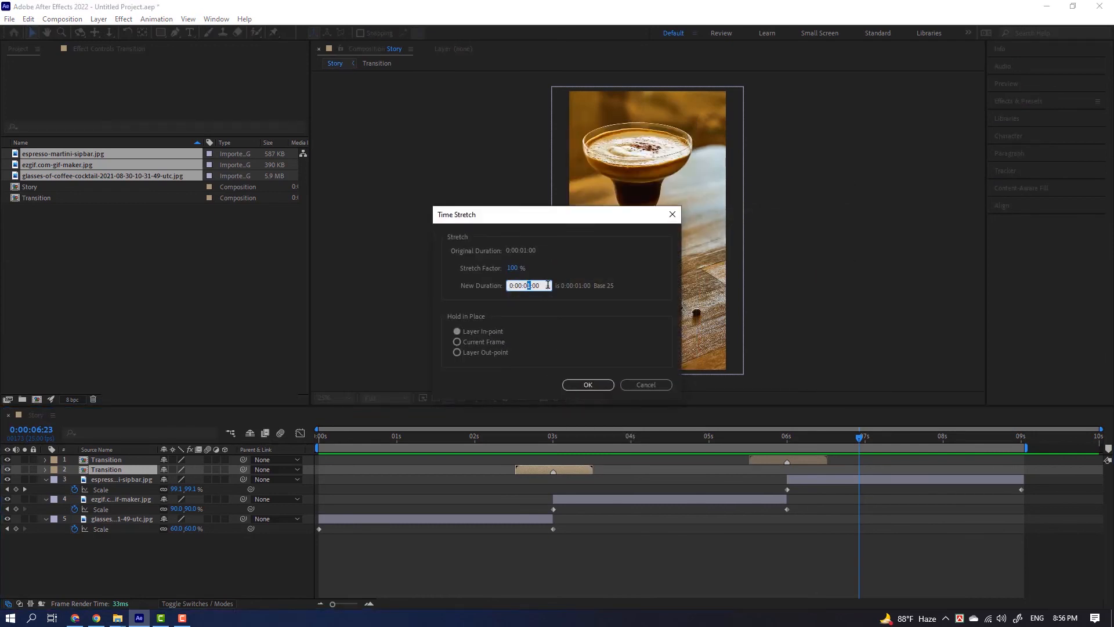
{"action": "left_click", "coordinate": [537, 268]}
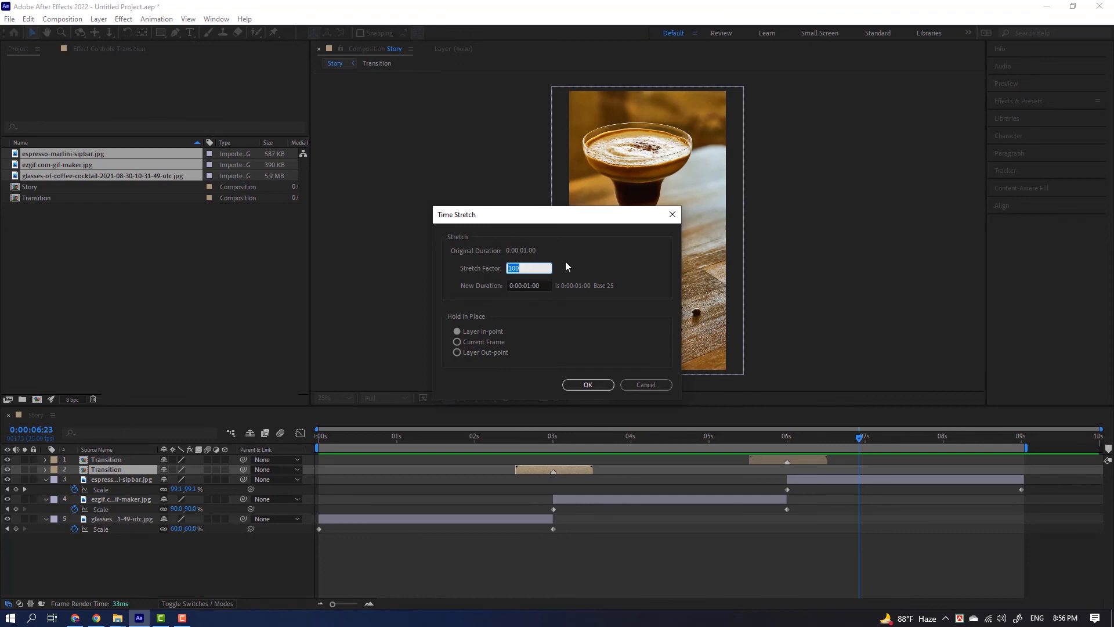
{"action": "type", "text": "70"}
{"action": "left_click", "coordinate": [596, 387]}
- Time-stretch the second Transition layer, at the 6-second cut, with a stretch factor of 70%
{"action": "left_click", "coordinate": [802, 460]}
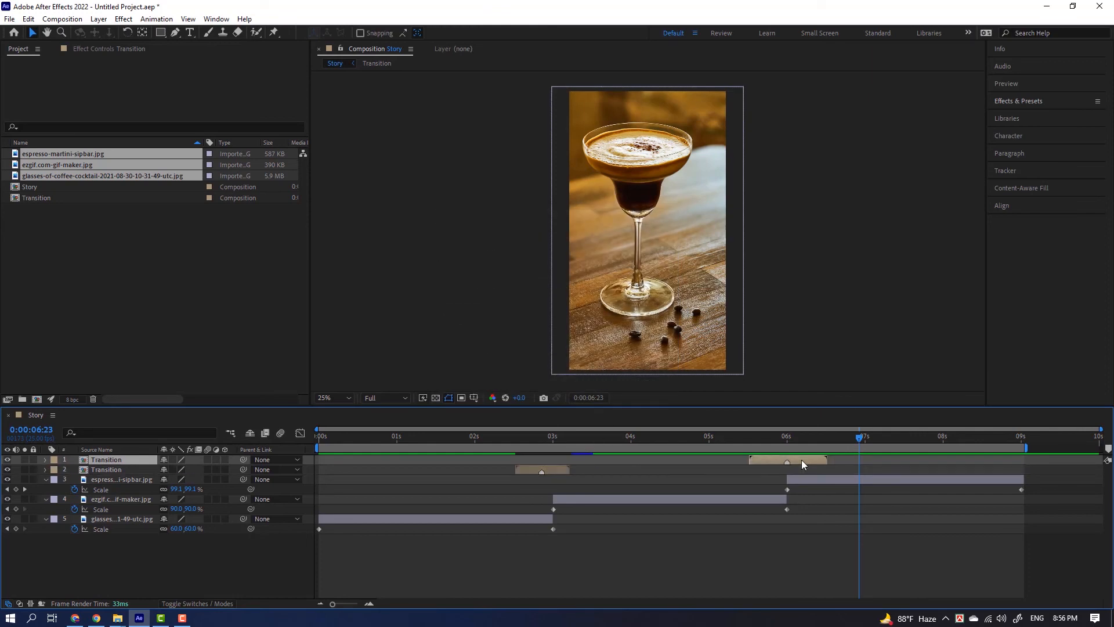
{"action": "right_click", "coordinate": [802, 460]}
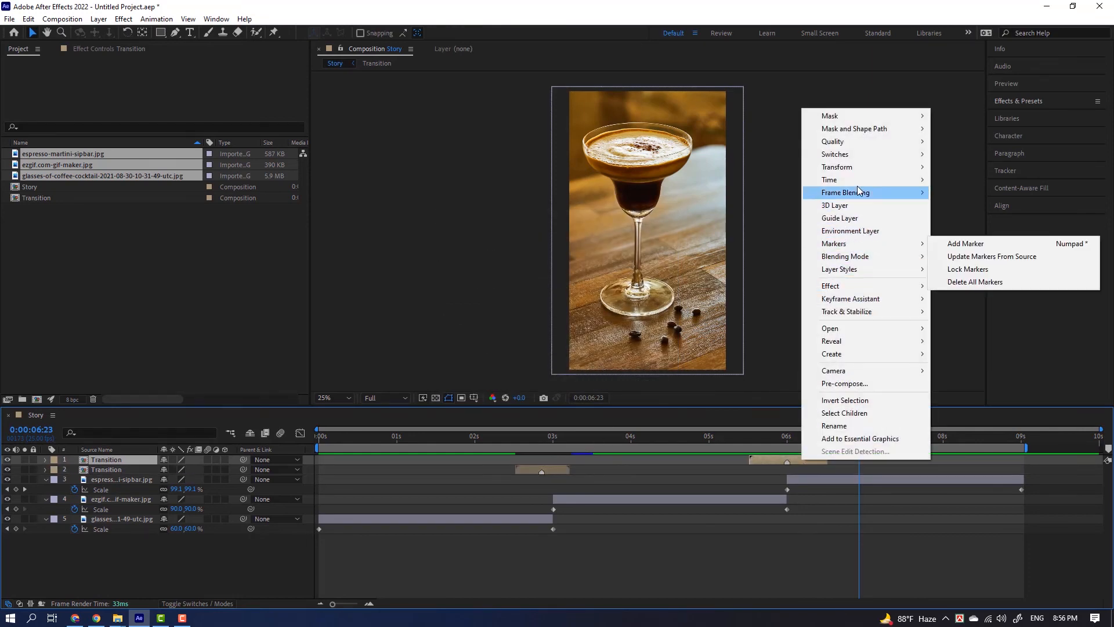
{"action": "mouse_move", "coordinate": [853, 180]}
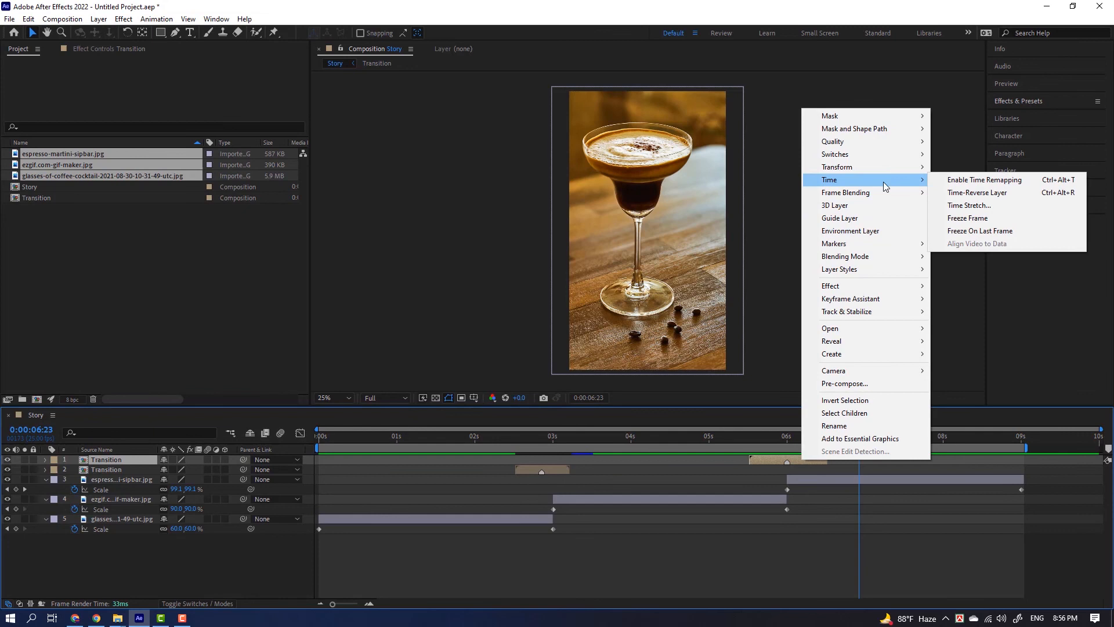
{"action": "left_click", "coordinate": [968, 205]}
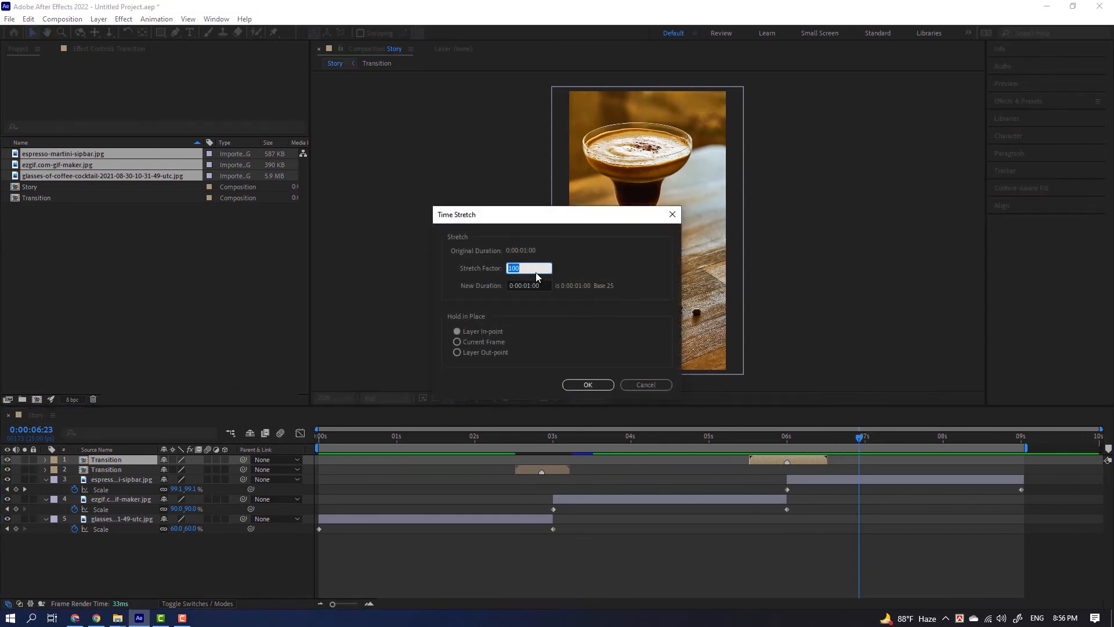
{"action": "type", "text": "70"}
{"action": "left_click", "coordinate": [588, 384]}
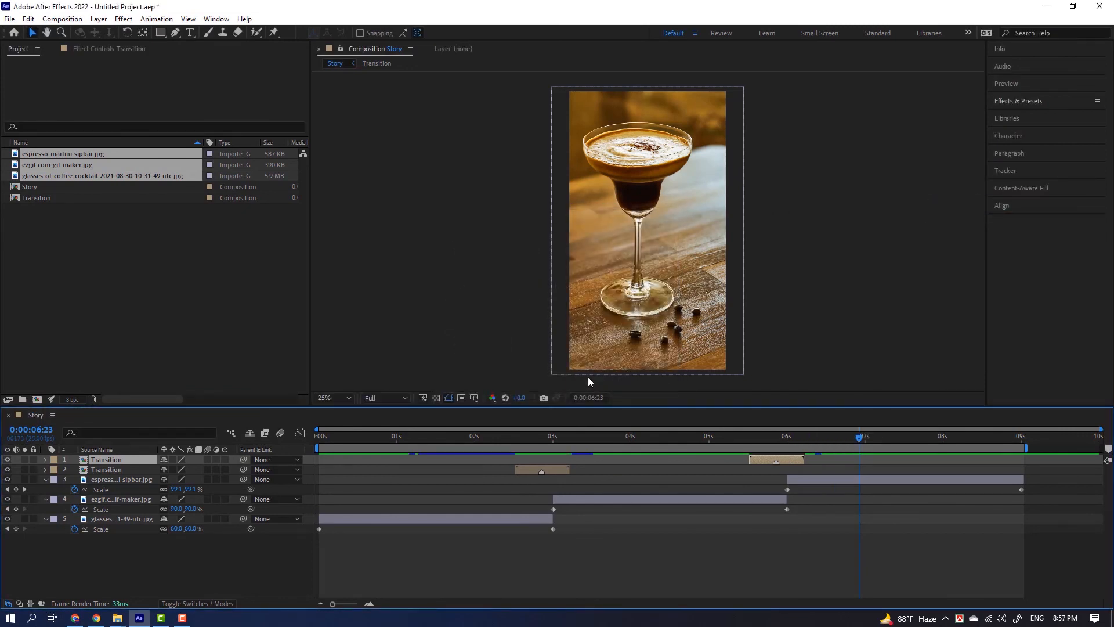
- Realign both shortened Transition layers so their markers sit on the image cuts at 0:00:03:00 and 0:00:06:00, and preview the composition from the start
{"action": "left_click_drag", "start_coordinate": [835, 440], "coordinate": [796, 463]}
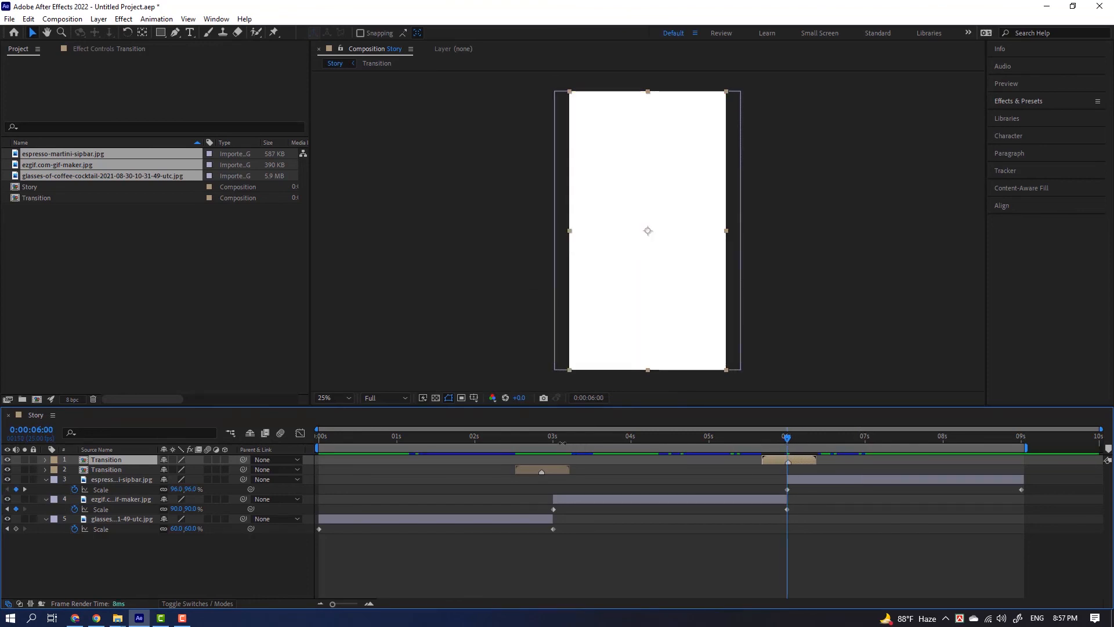
{"action": "left_click_drag", "start_coordinate": [563, 443], "coordinate": [306, 458]}
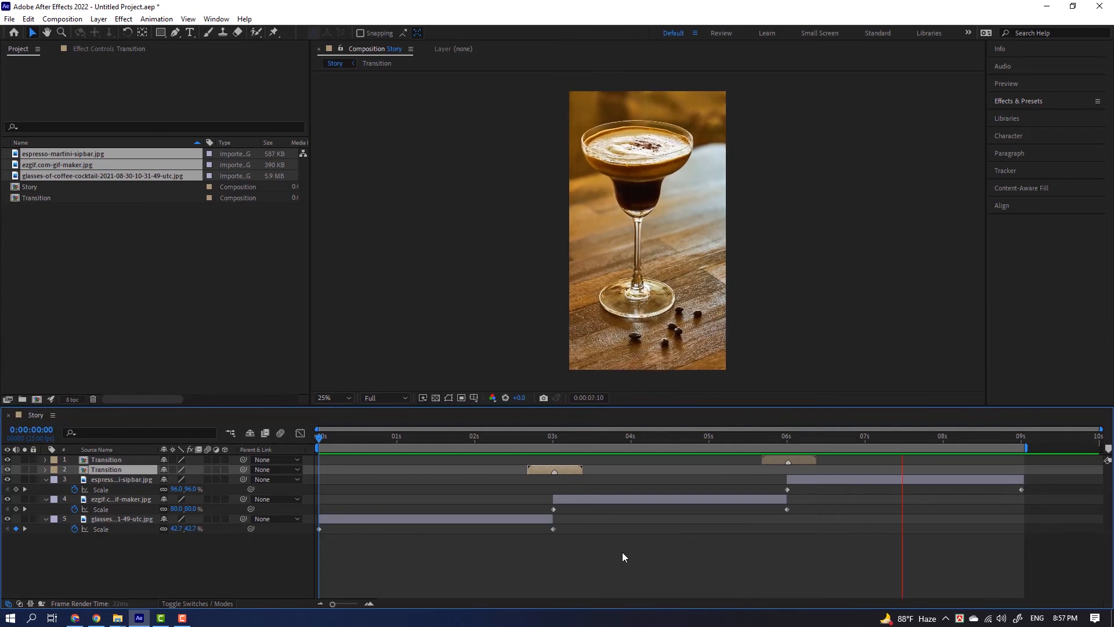
{"action": "left_click_drag", "start_coordinate": [573, 437], "coordinate": [815, 493]}
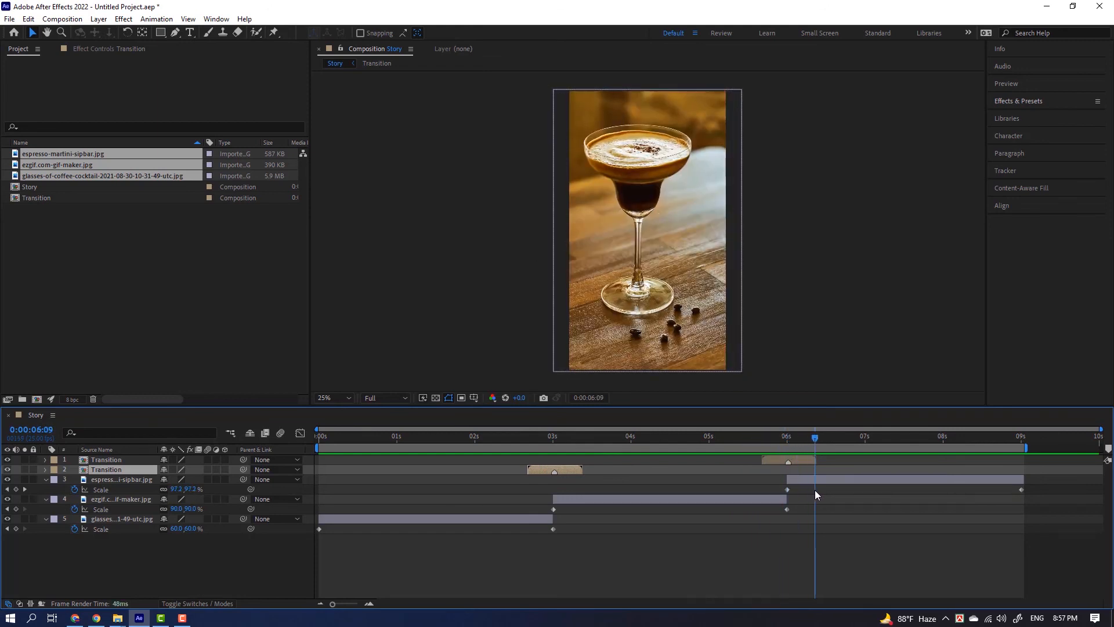
{"action": "left_click_drag", "start_coordinate": [815, 441], "coordinate": [824, 442]}
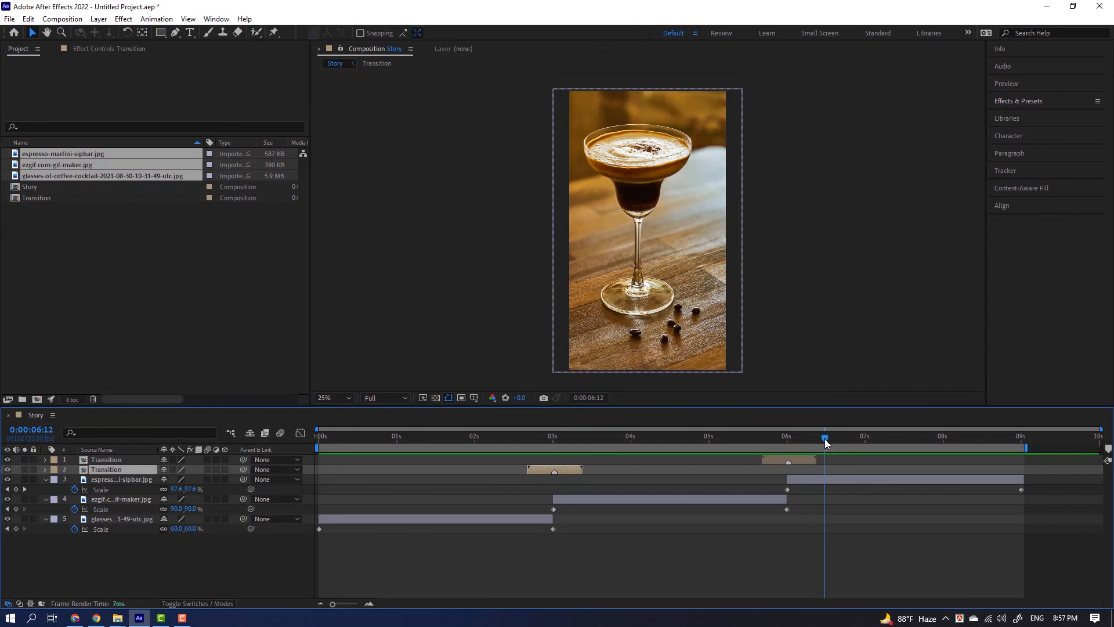